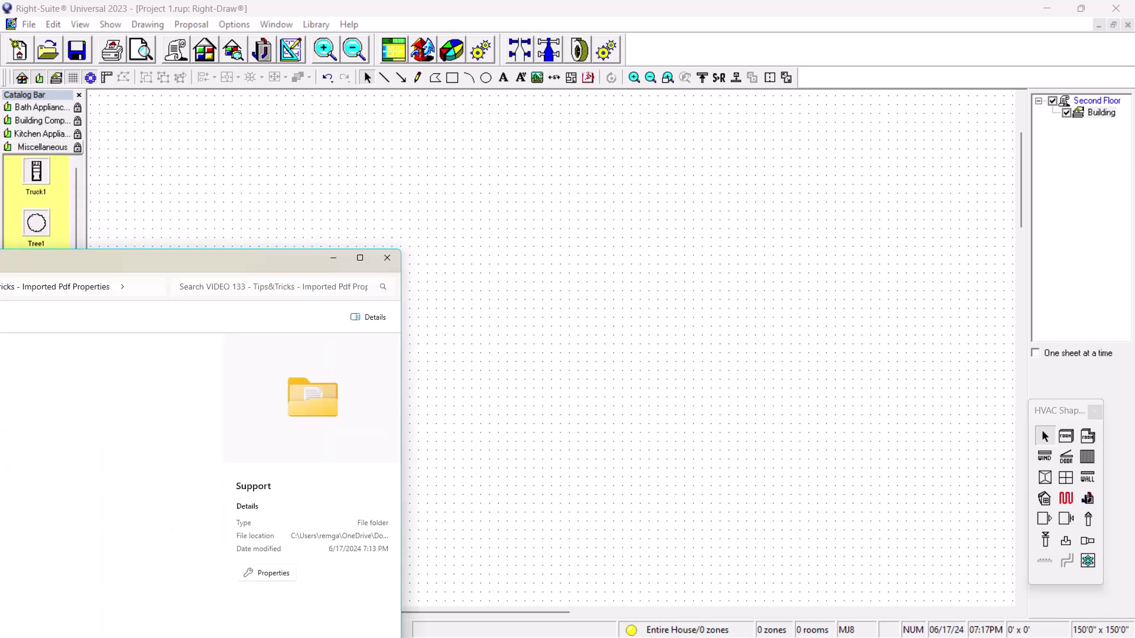
Bring the file browser window into full view and open the Wrightsoft Import Pdf folder
drag(570, 205, 538, 182)
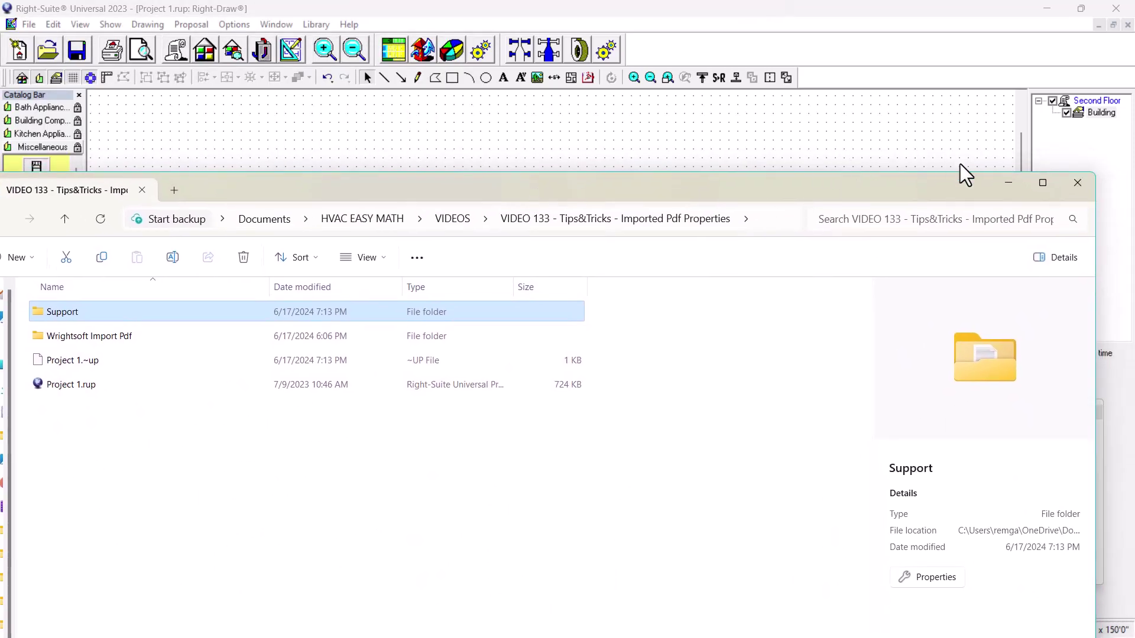
click(1043, 185)
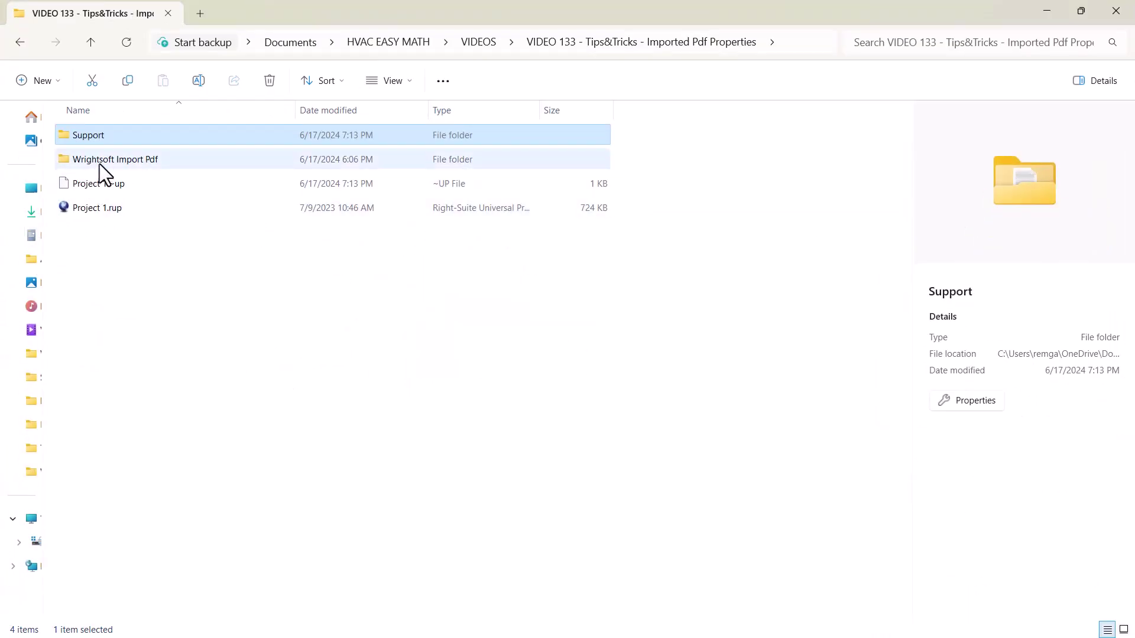
mouse_move(99, 164)
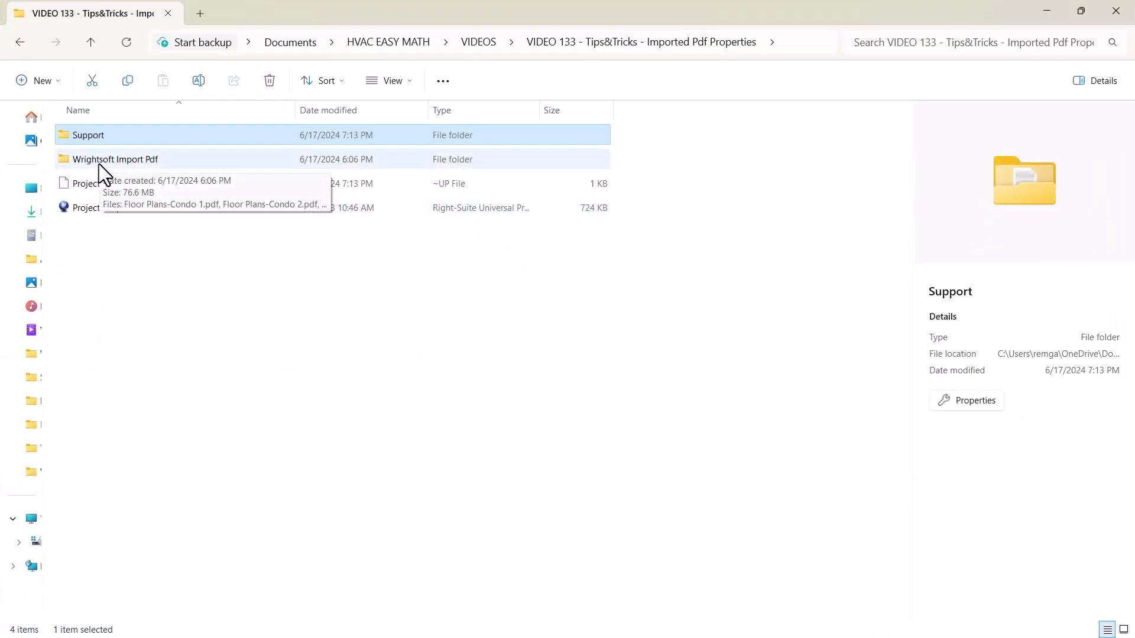
double_click(98, 162)
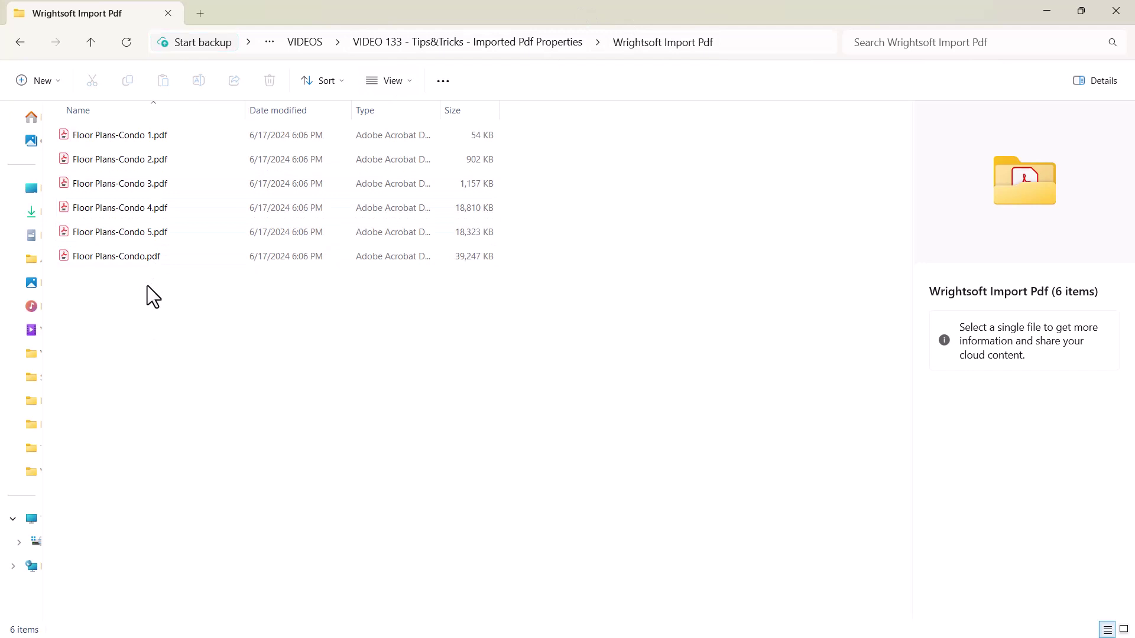
Examine the Floor Plans-Condo PDF files, comparing the full document with the individual files 1 to 5
click(117, 260)
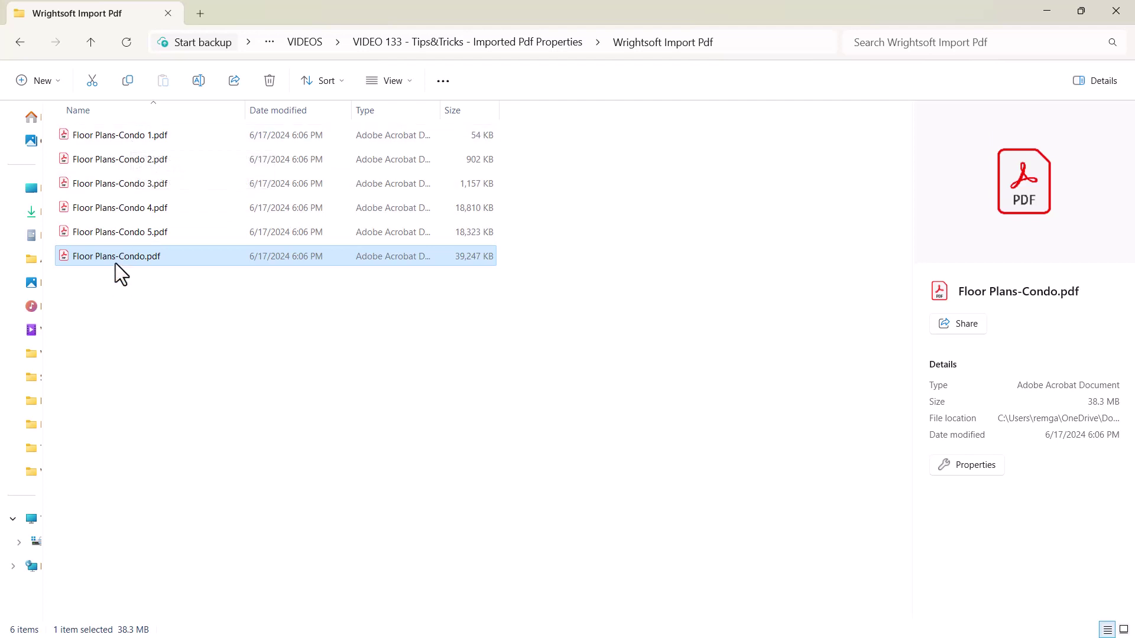
mouse_move(116, 264)
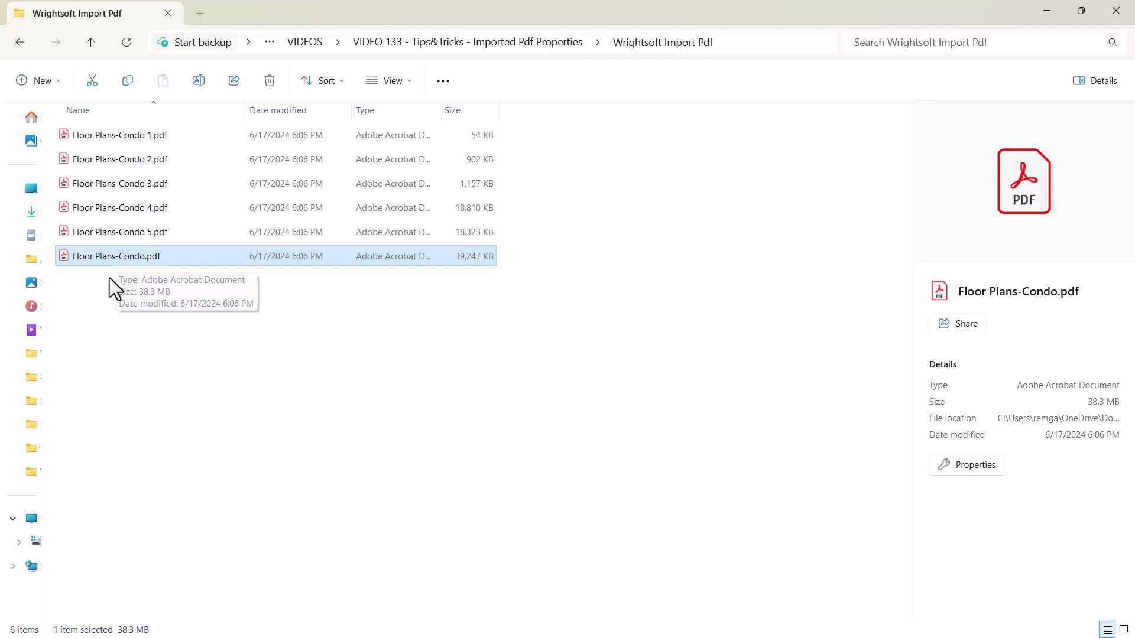
click(138, 134)
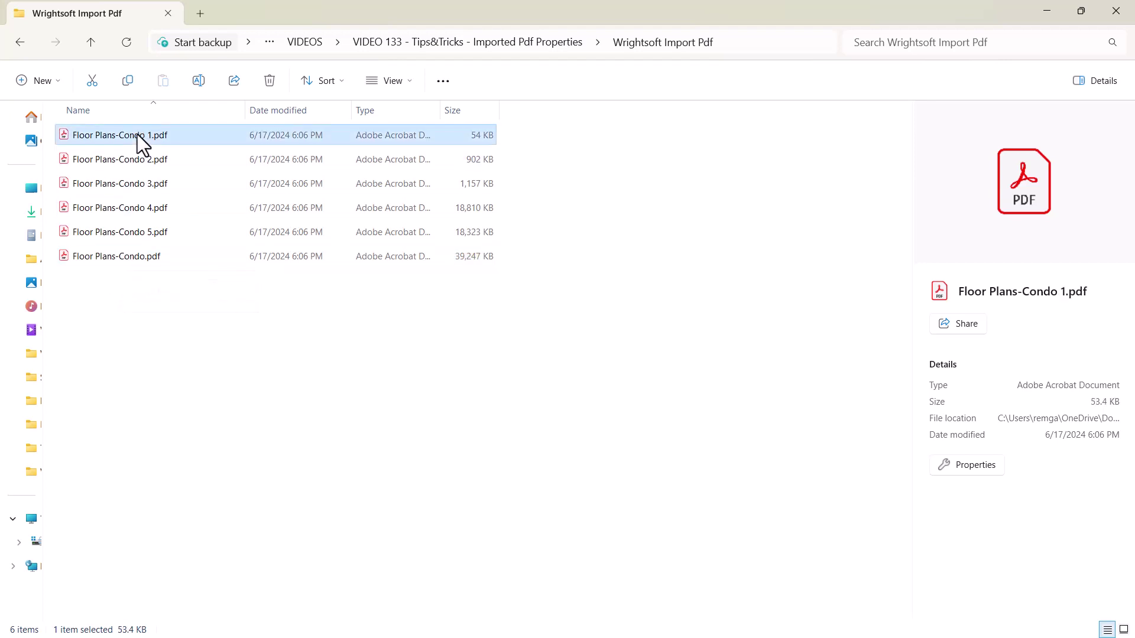
click(121, 163)
click(123, 189)
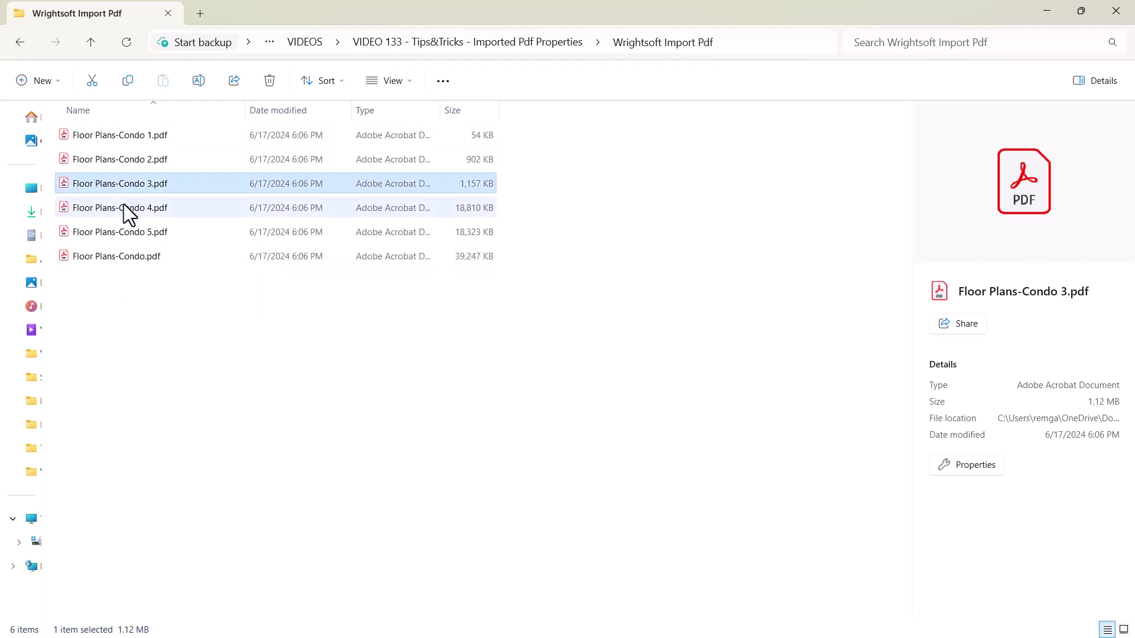
click(123, 208)
click(125, 235)
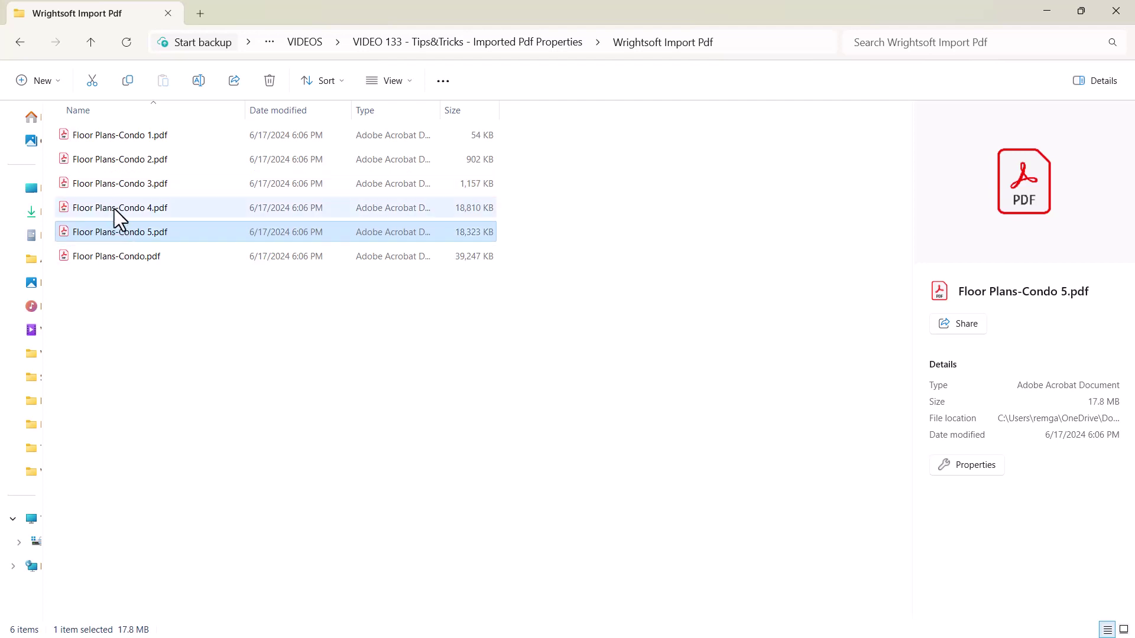
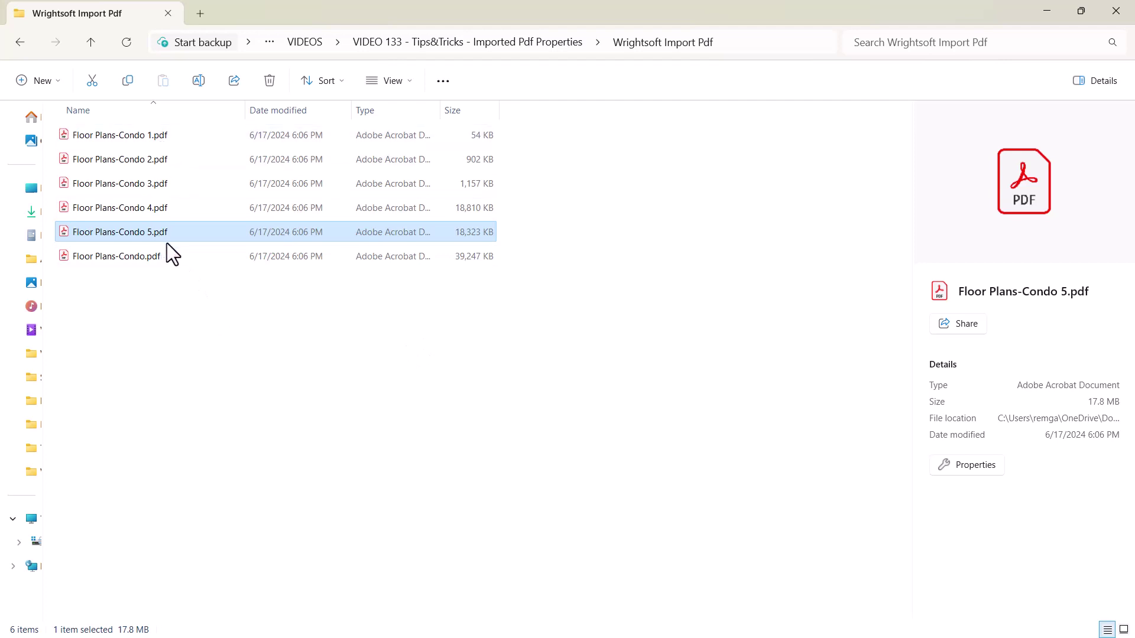
click(136, 141)
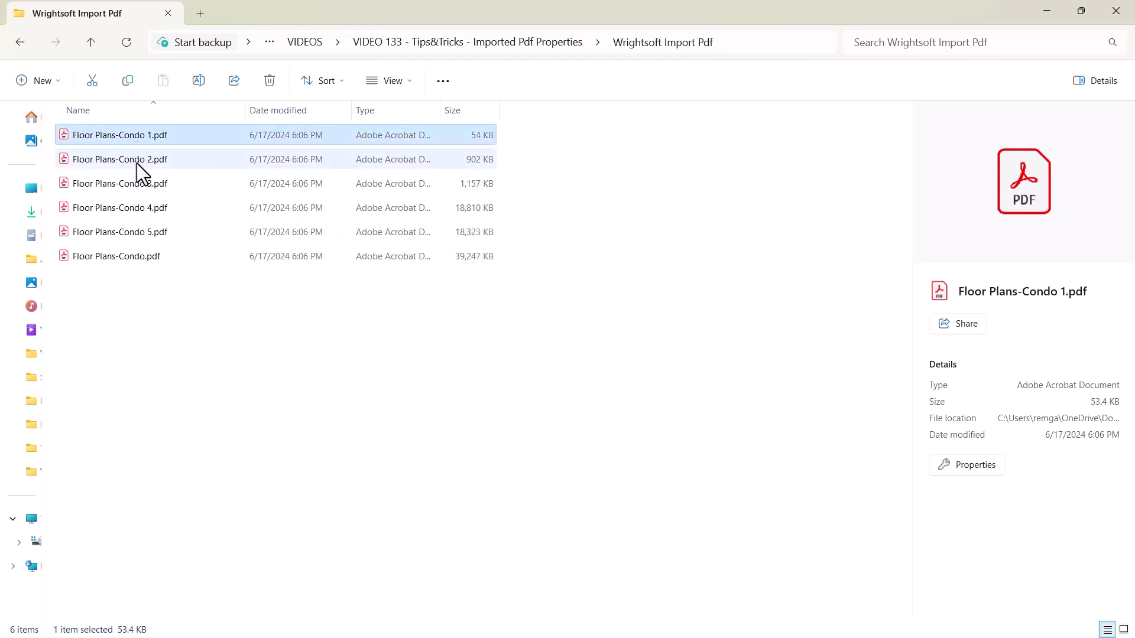
click(137, 162)
click(133, 190)
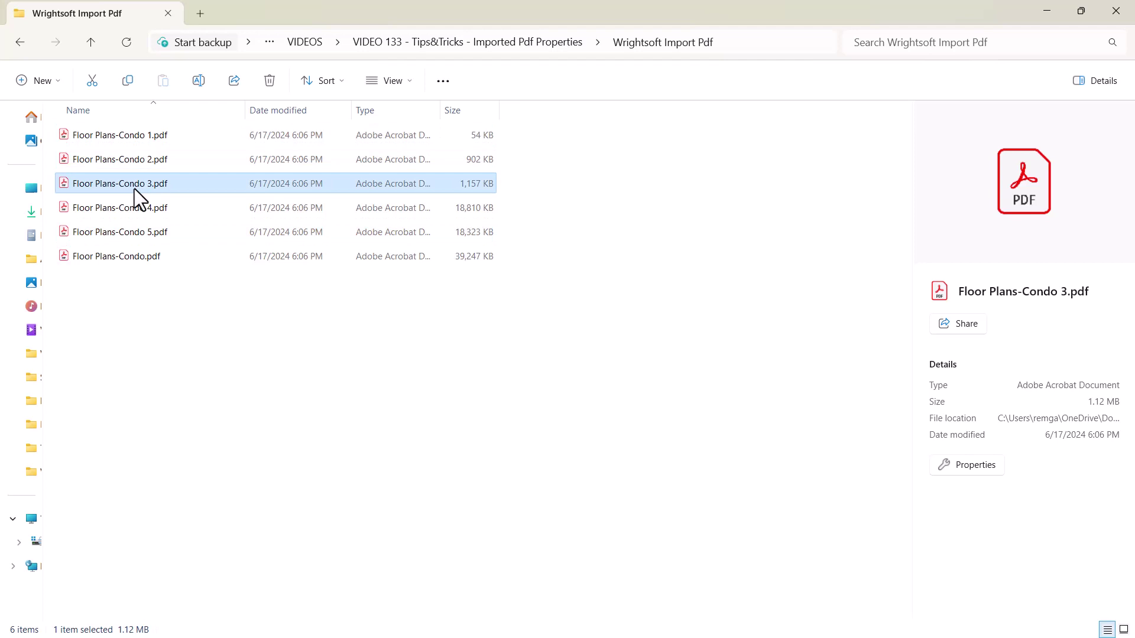
click(126, 136)
click(127, 164)
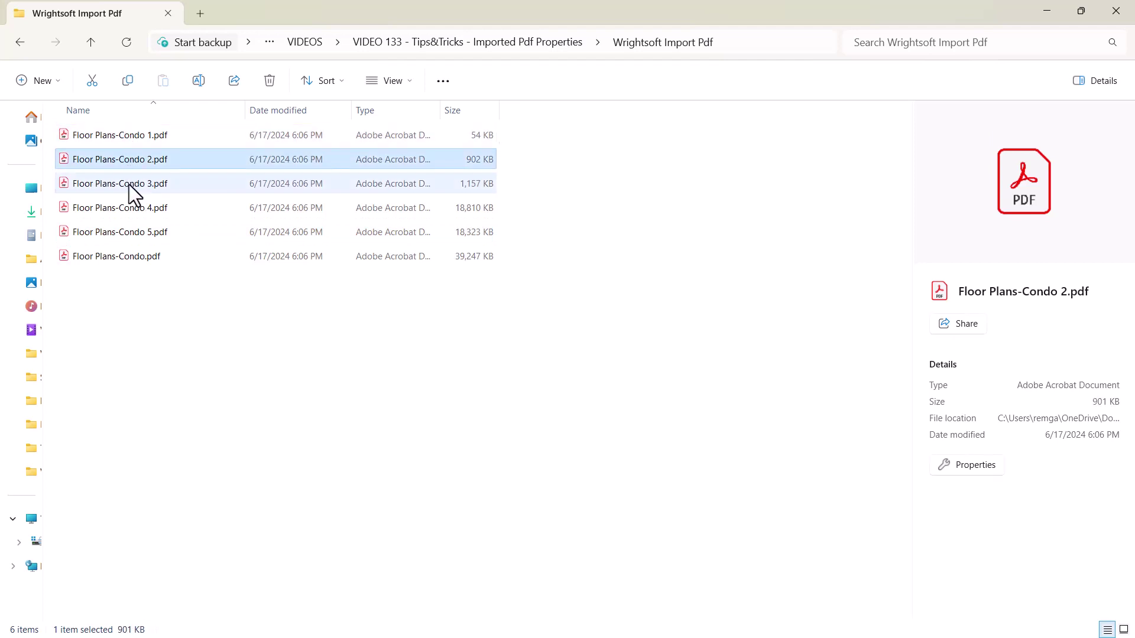
click(128, 184)
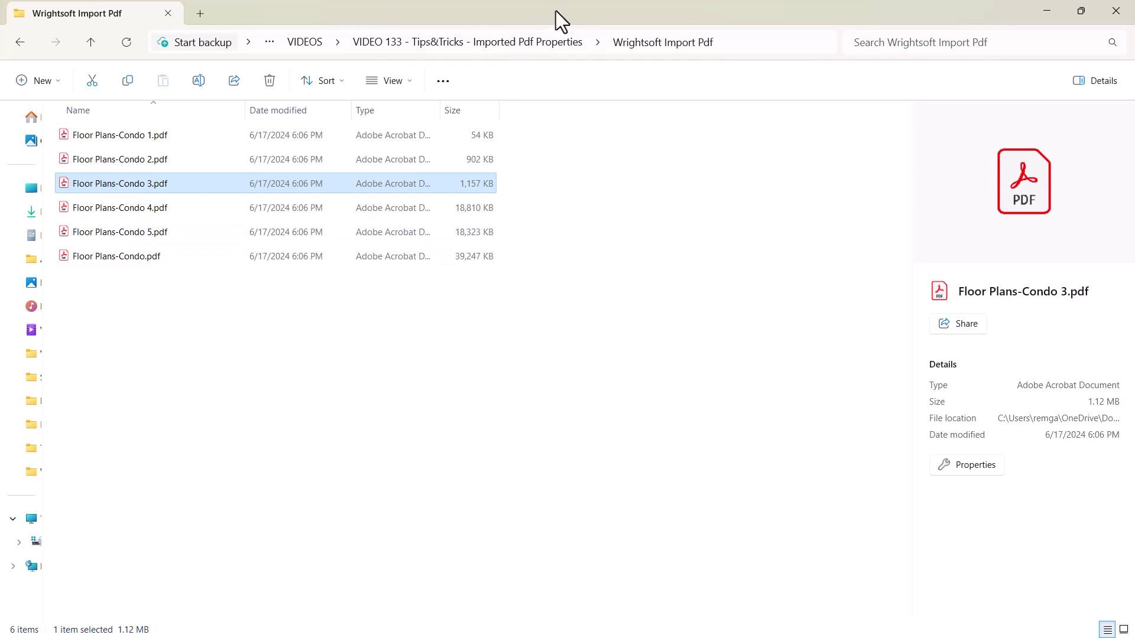
Switch back to Right-Draw and draw a PDF import frame about 29'6" x 25'6" on the Second Floor sheet
key(super+Down)
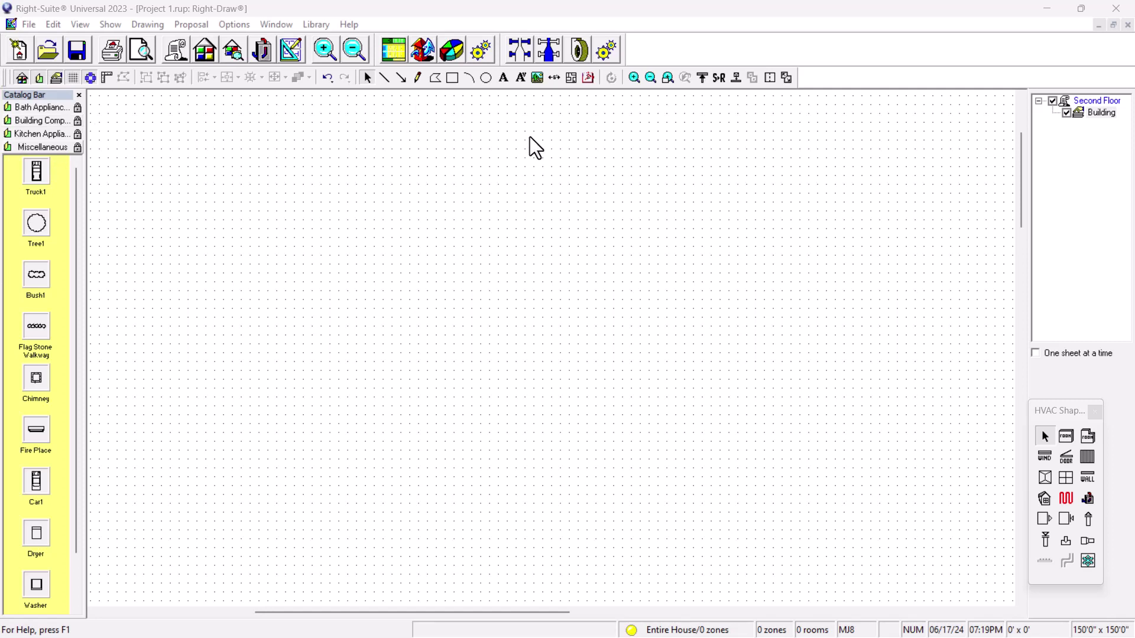
click(587, 77)
drag(230, 104, 755, 562)
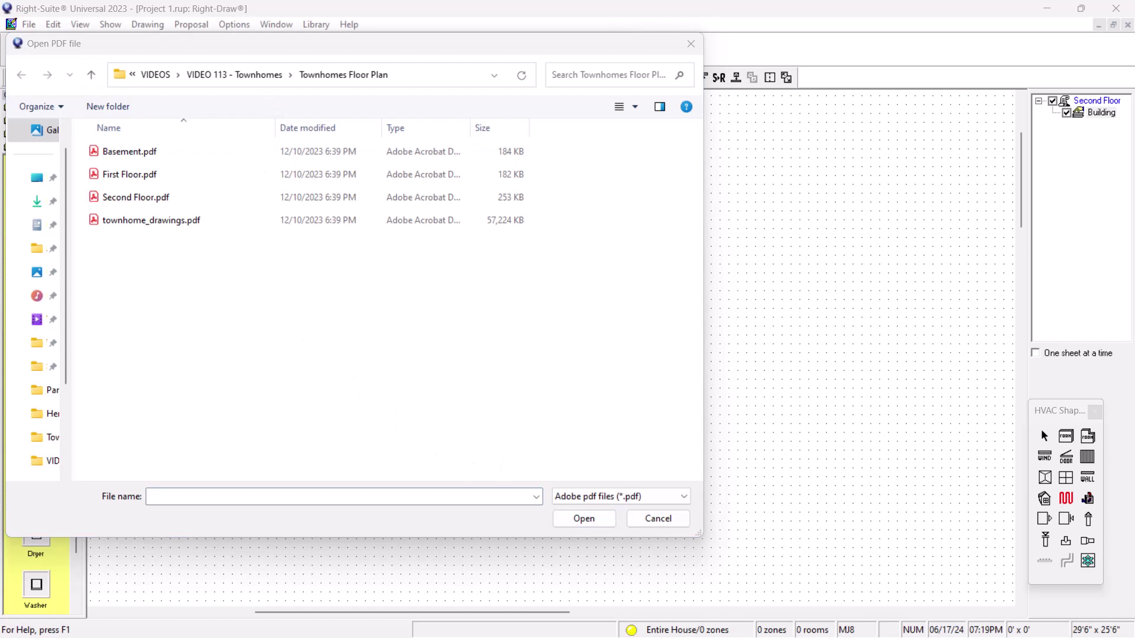
Load Floor Plans-Condo 2.pdf from the Wrightsoft Import Pdf folder into the drawn frame
click(203, 496)
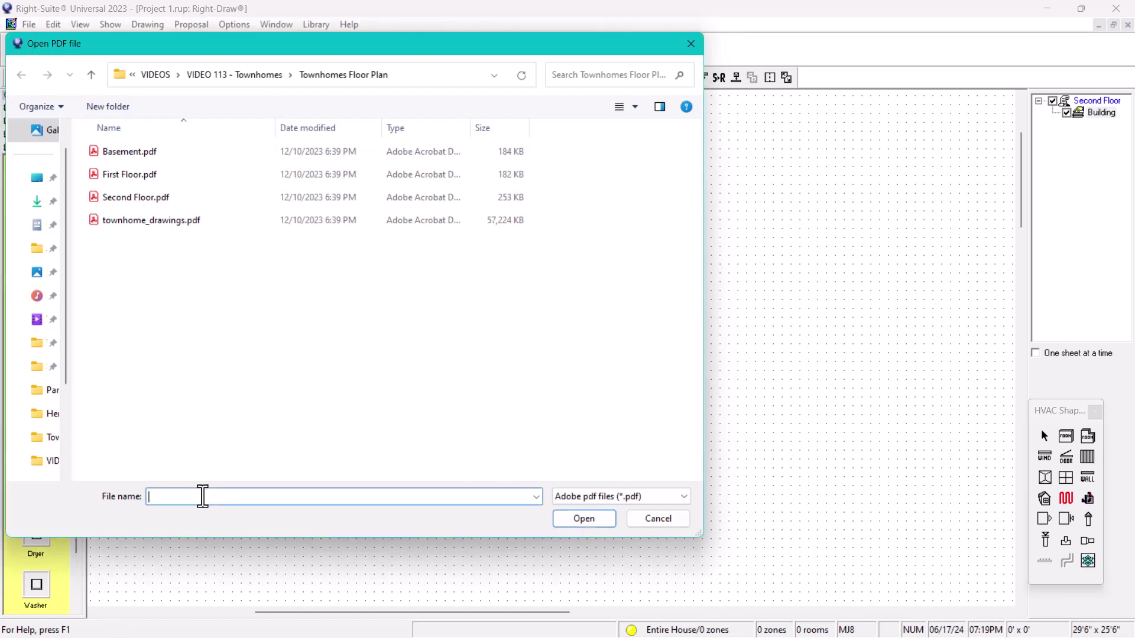
key(ctrl+v)
key(Return)
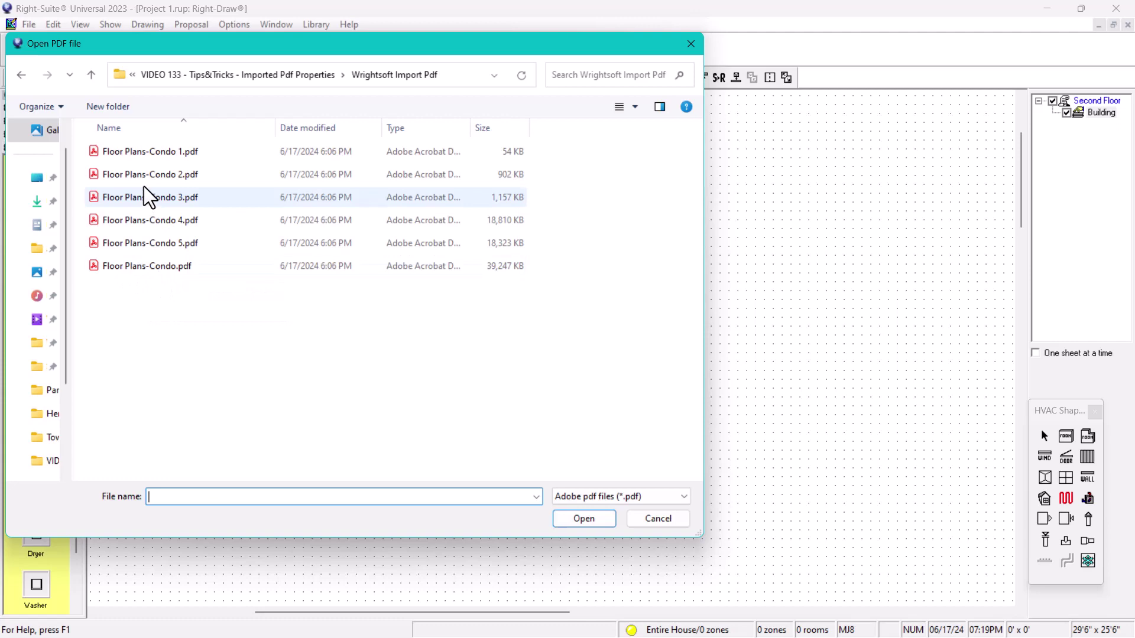
click(155, 176)
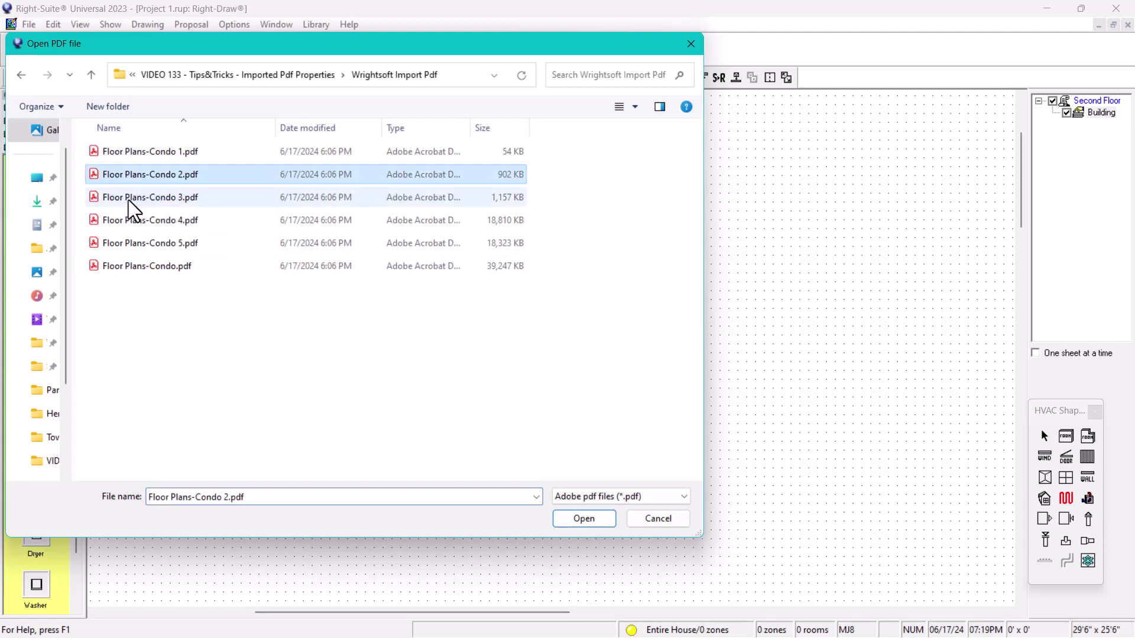
click(584, 520)
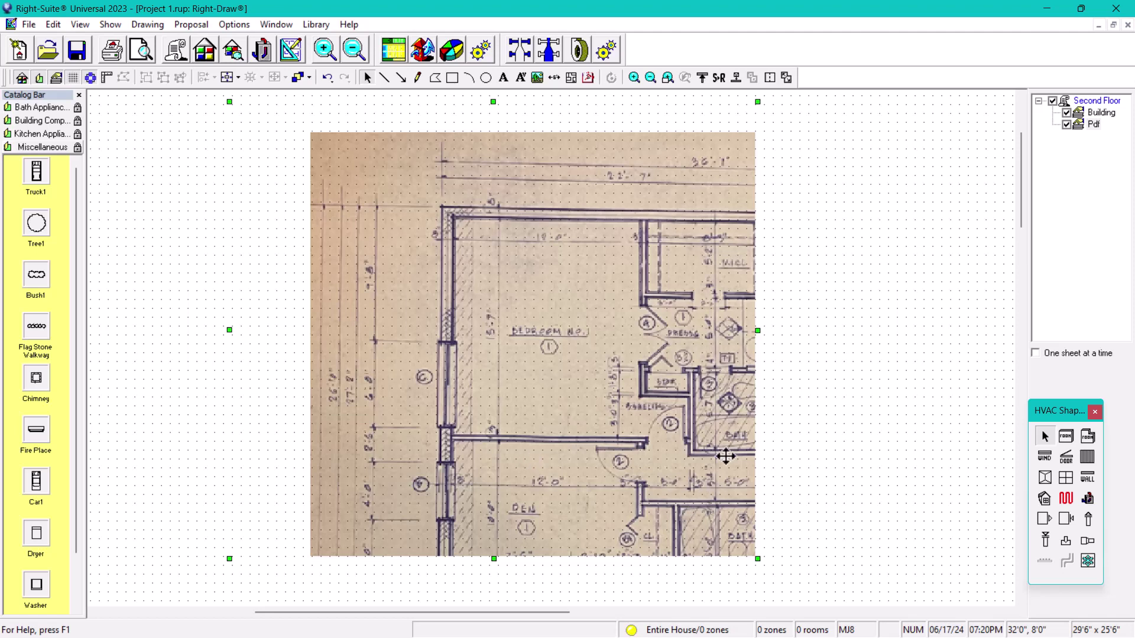
Enlarge the imported PDF's frame to about 51'0" x 61'5" to show the whole floor plan
scroll(767, 451, down, 2)
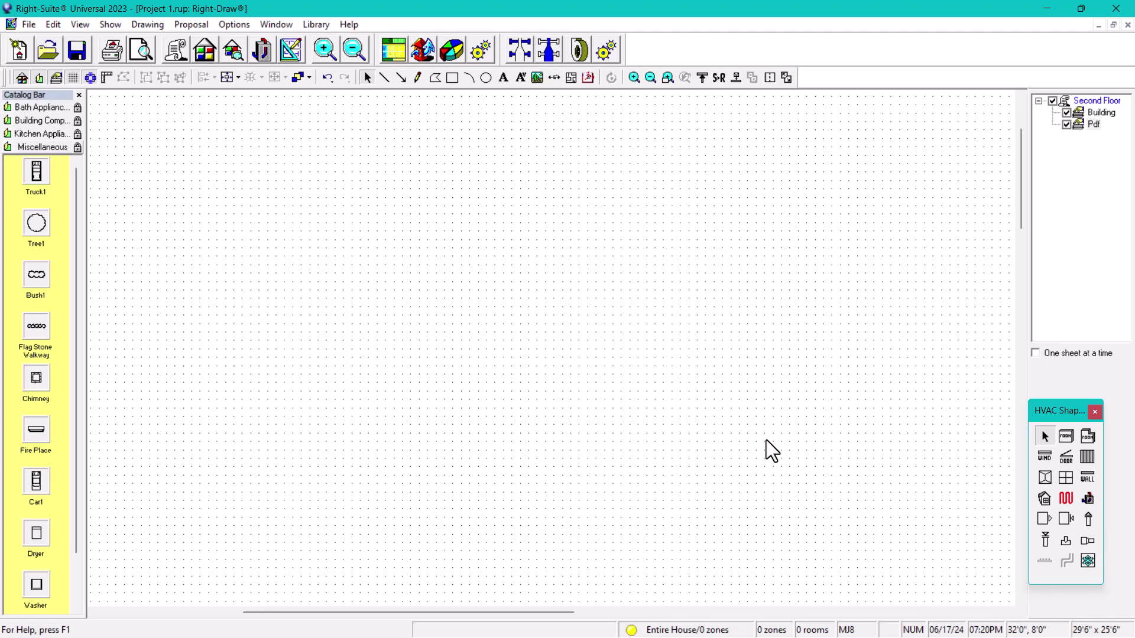
scroll(662, 413, down, 3)
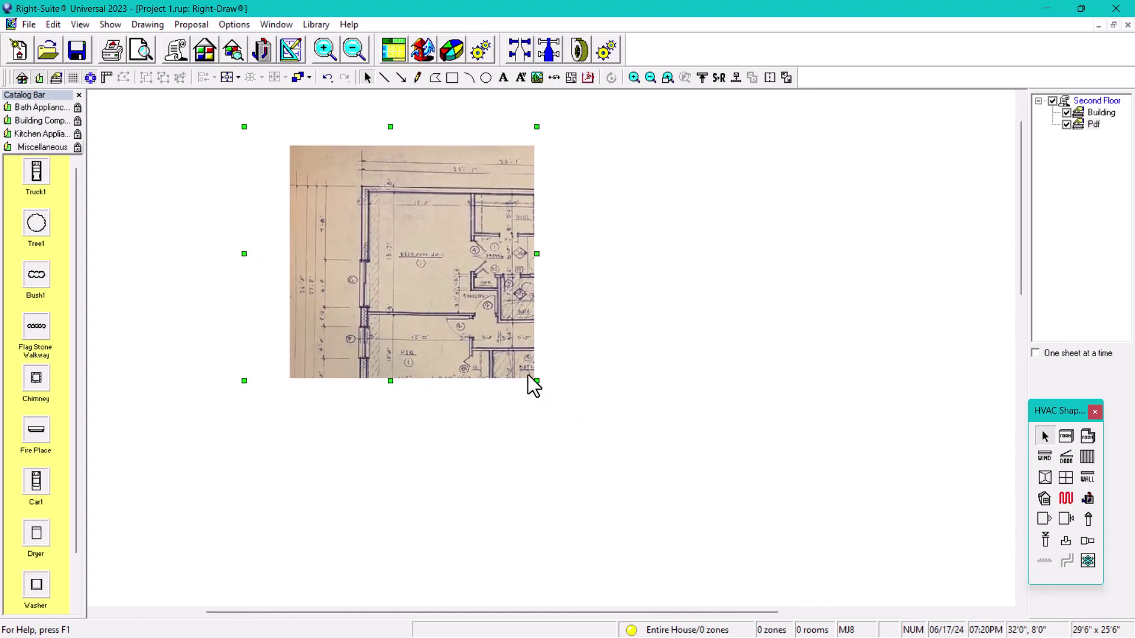
drag(537, 382, 711, 588)
scroll(684, 489, down, 1)
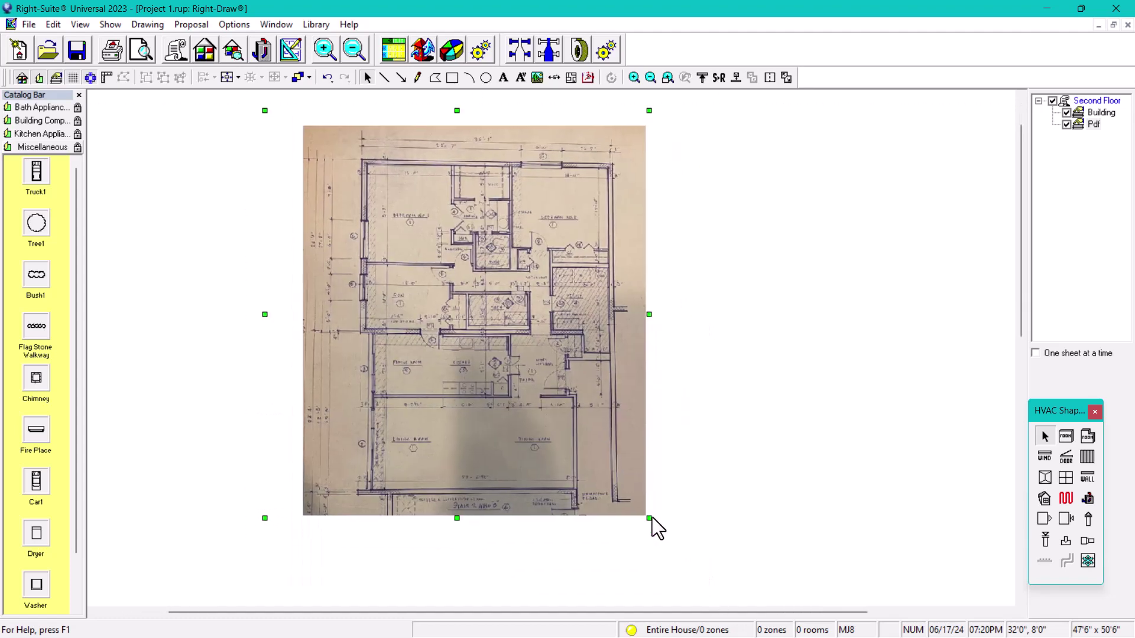
drag(649, 518, 680, 600)
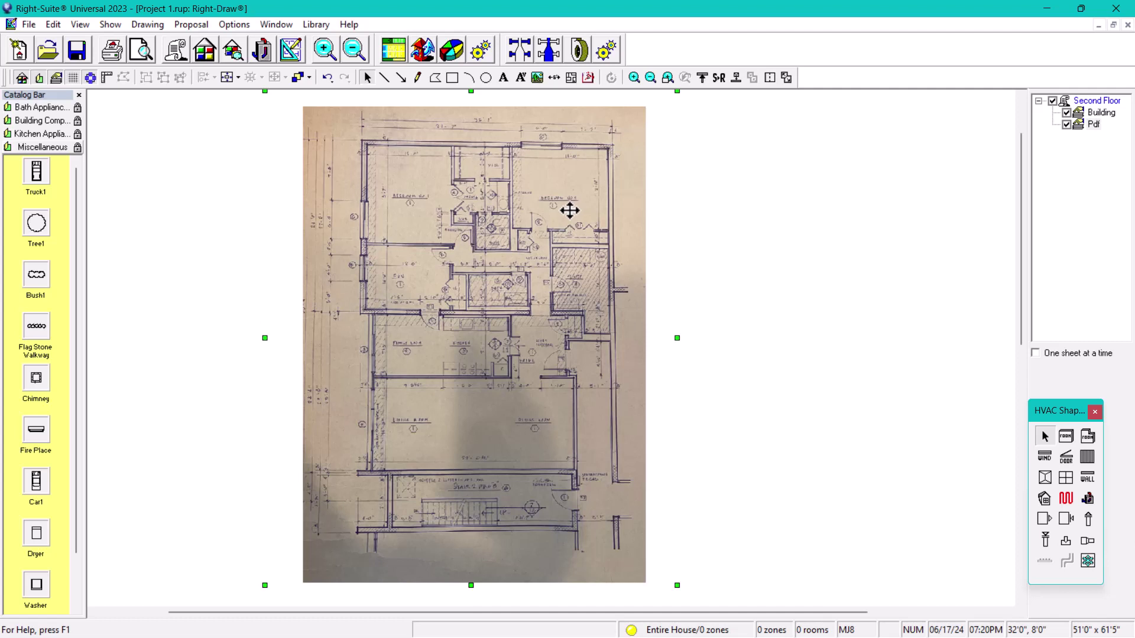
Open the PDF's property sheet beside the floor plan and set the PDF Color to red
double_click(569, 211)
drag(537, 166, 689, 200)
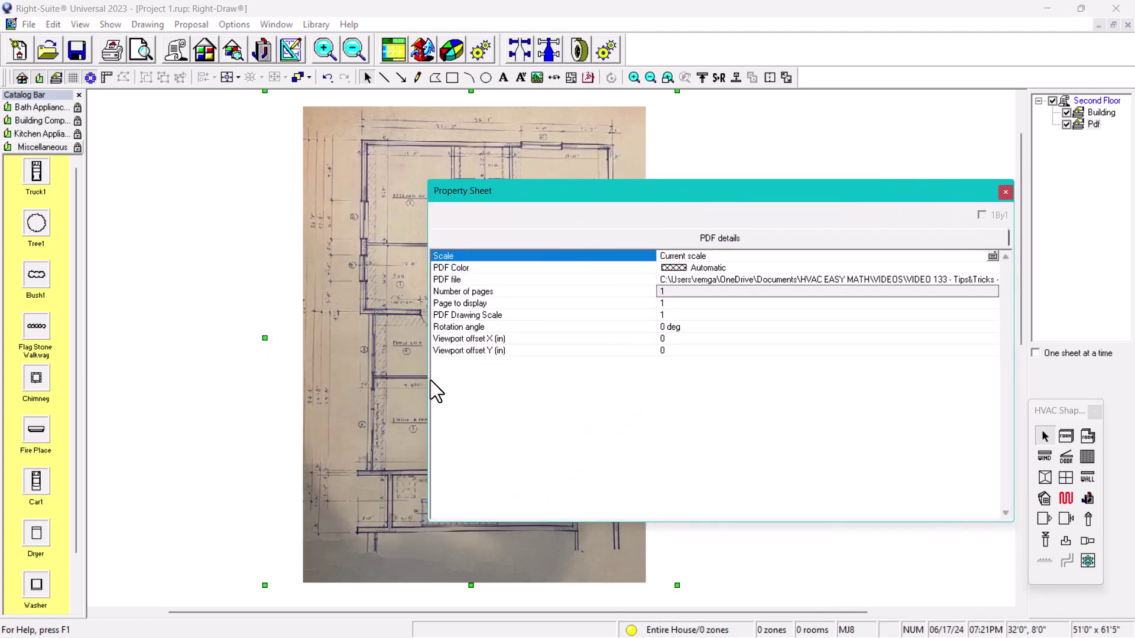
drag(427, 379, 656, 355)
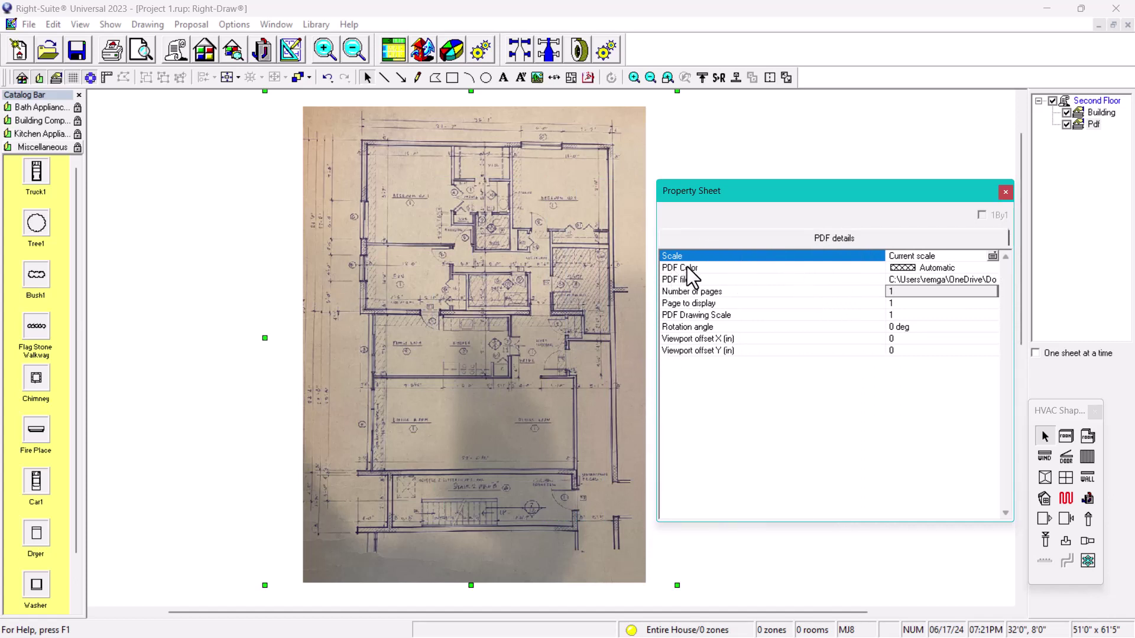
click(928, 271)
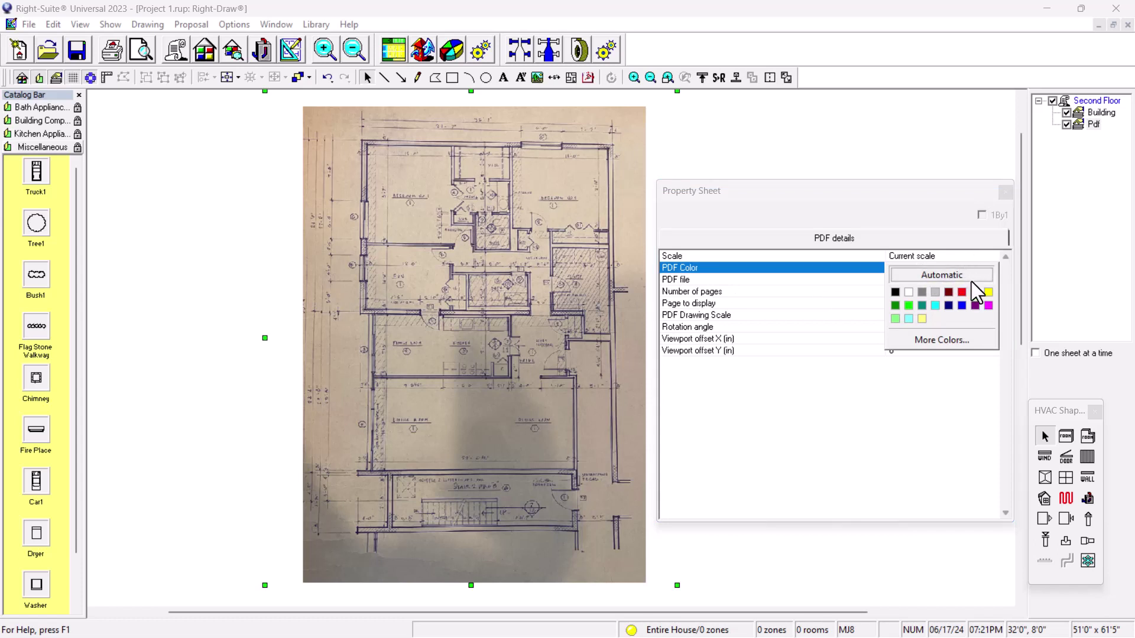
click(961, 293)
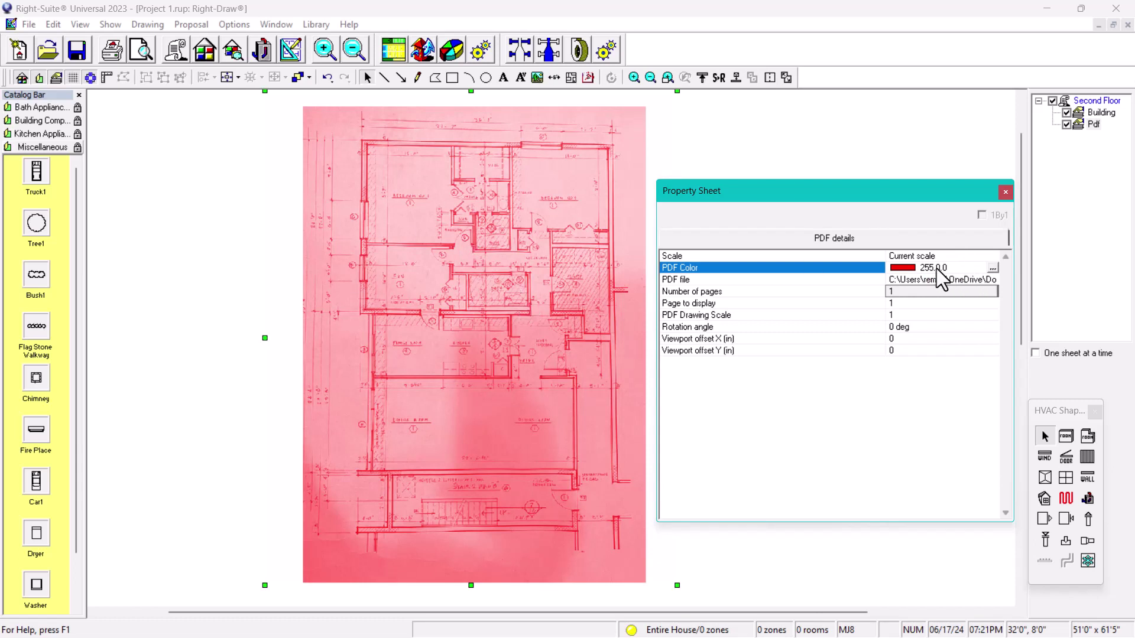
Try blue as the PDF Color, and restore it to red
click(993, 269)
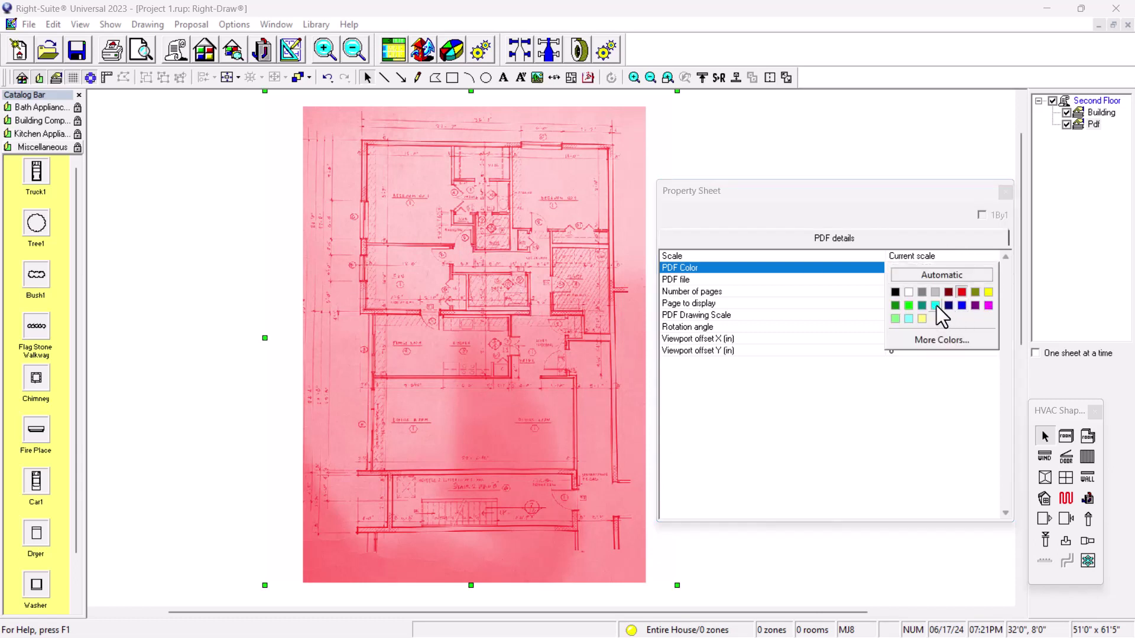
click(961, 305)
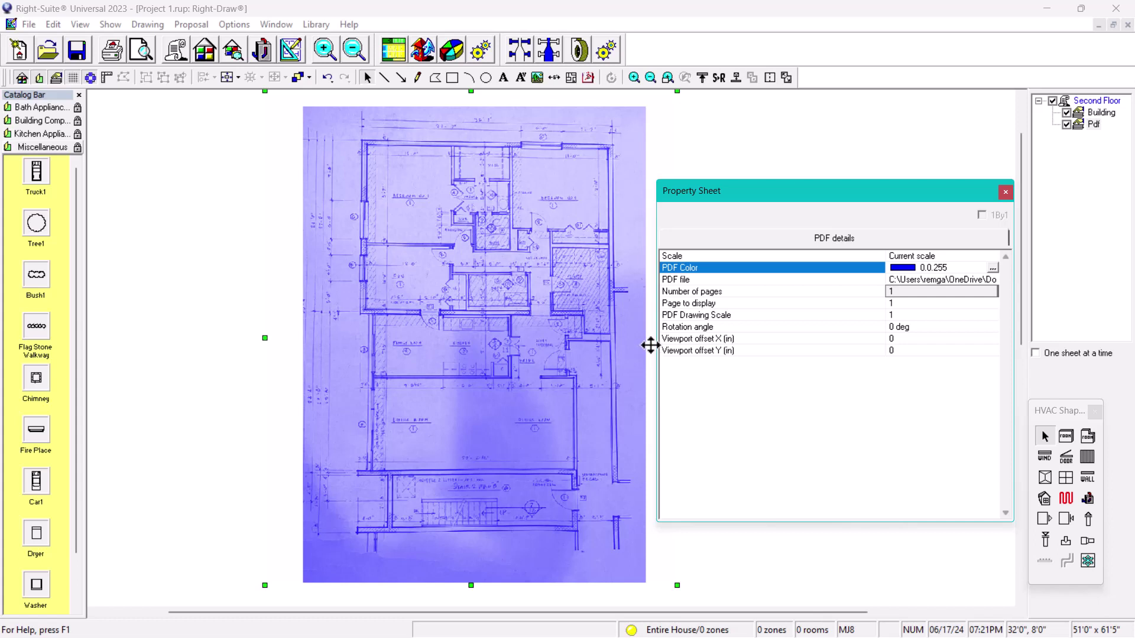
click(934, 270)
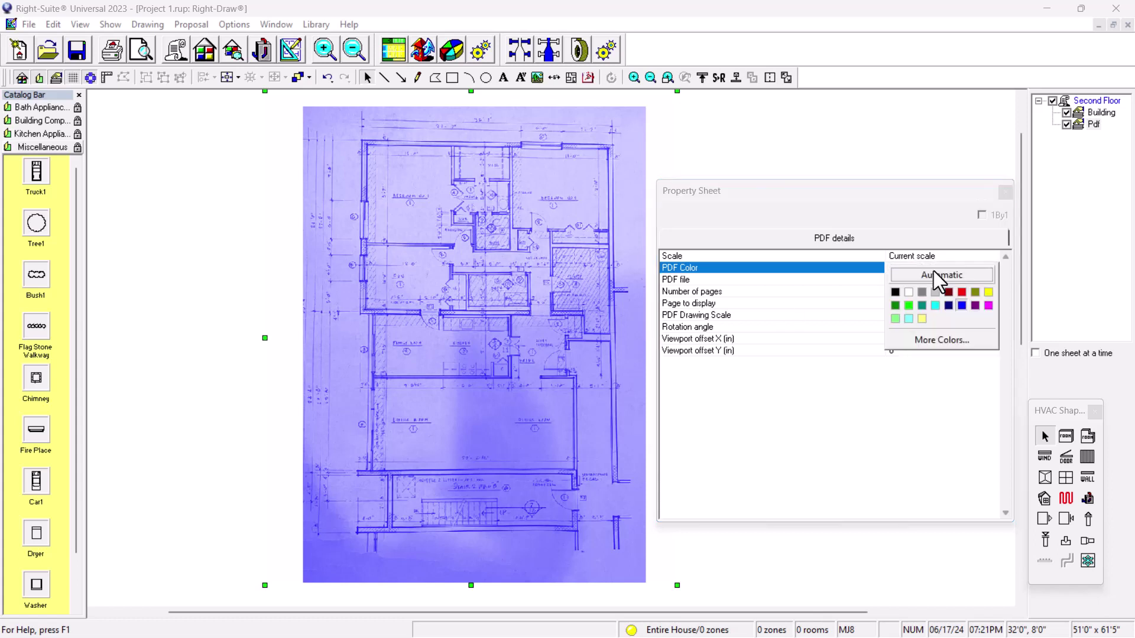
click(961, 292)
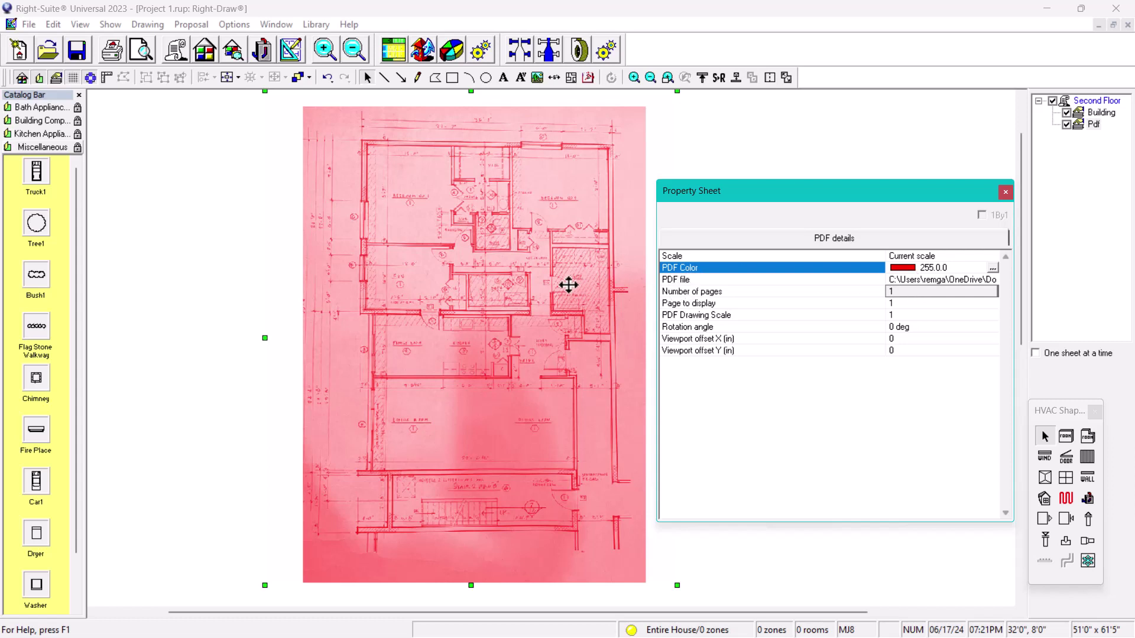
Review the PDF's Number of pages and Page to display properties, and try a PDF Drawing Scale of 0.5
click(713, 293)
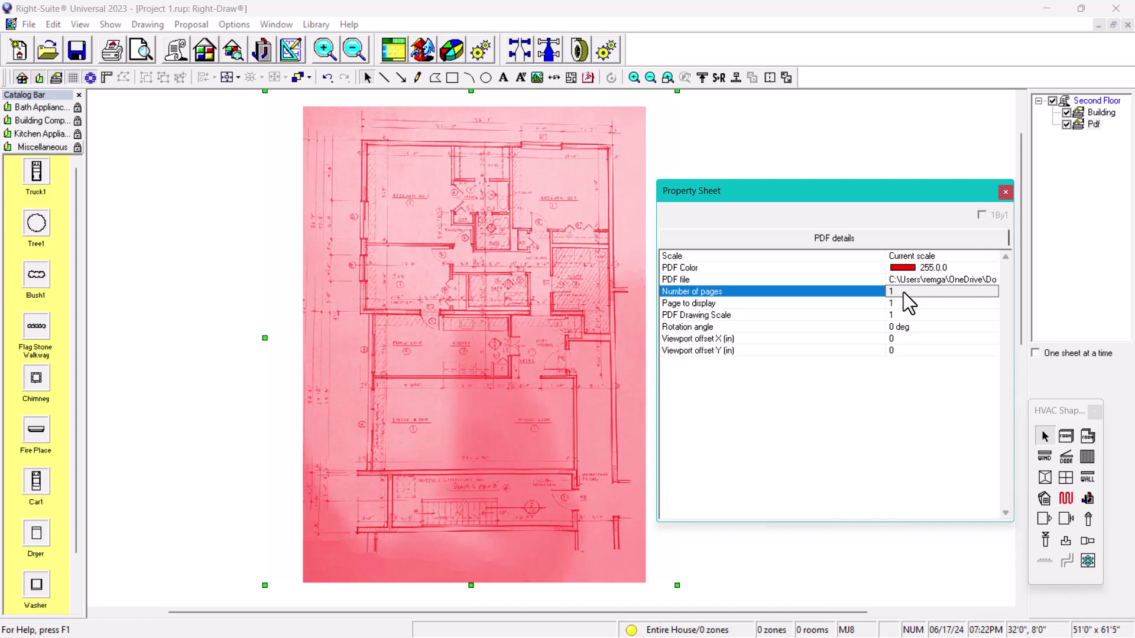
click(686, 304)
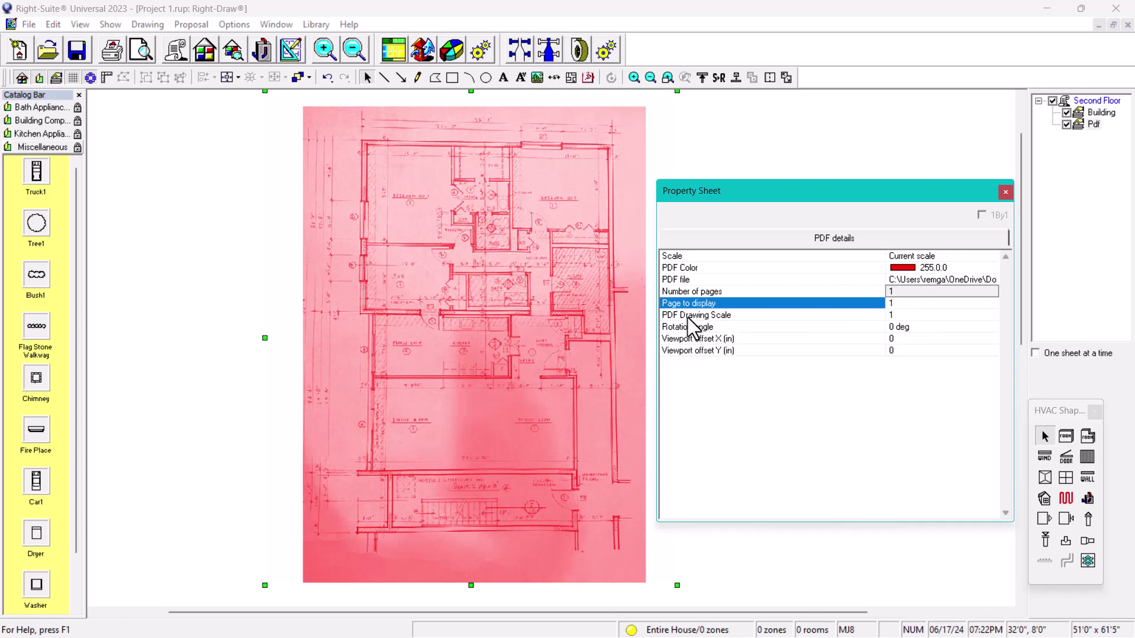
click(896, 314)
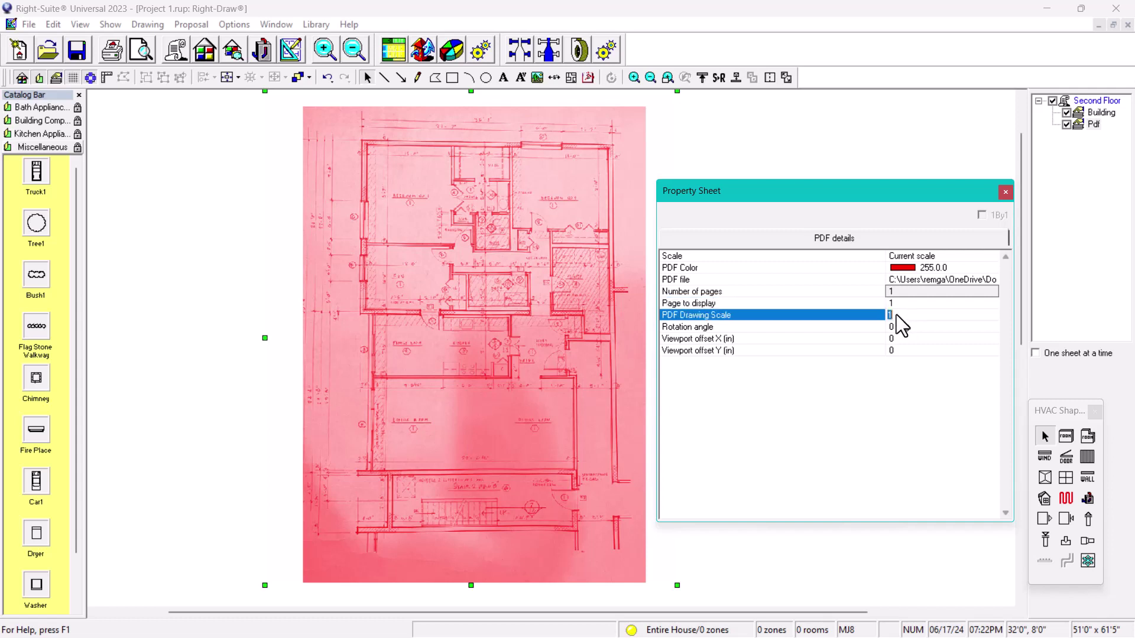
click(896, 314)
text(0.5)
key(Return)
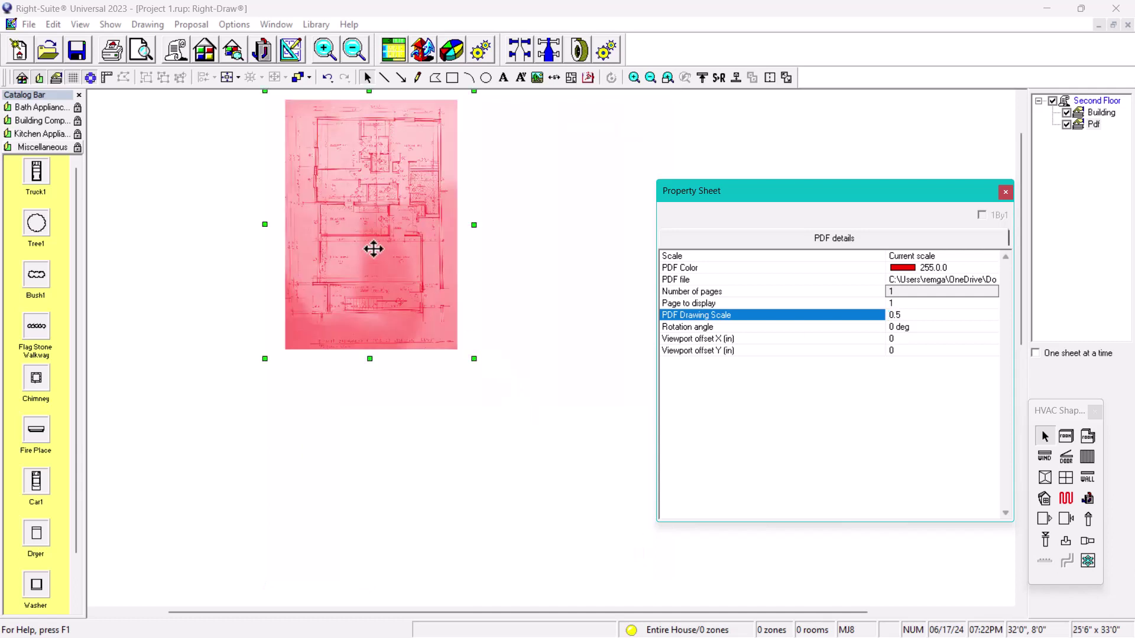
Try 2 as the PDF Drawing Scale, and restore it to 1
click(909, 321)
text(2)
key(Return)
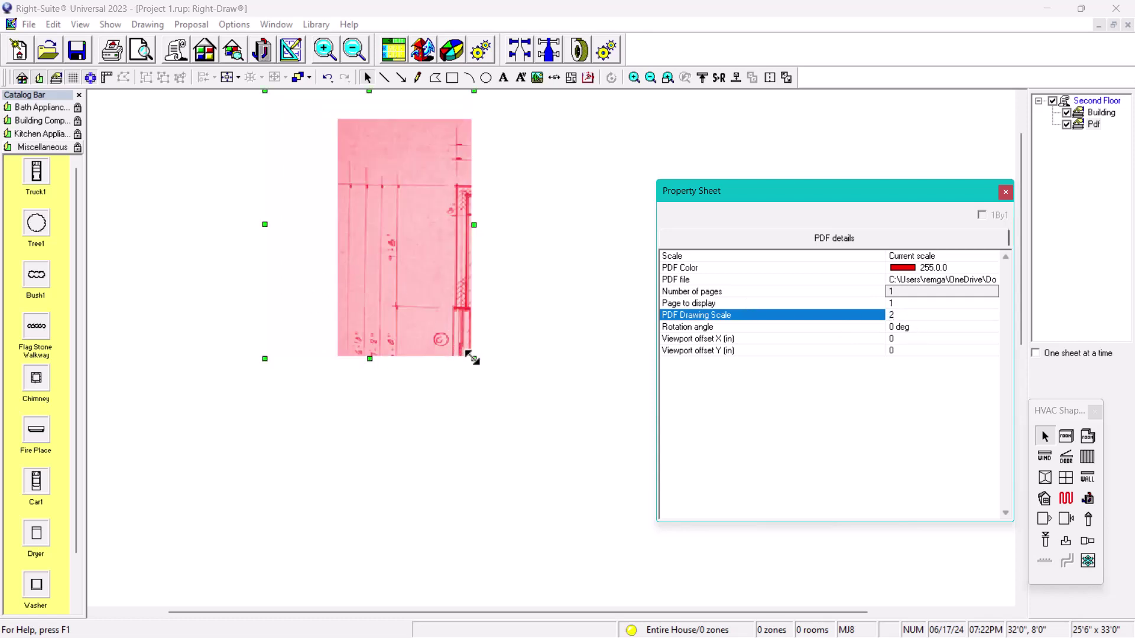
click(902, 318)
text(1)
key(Return)
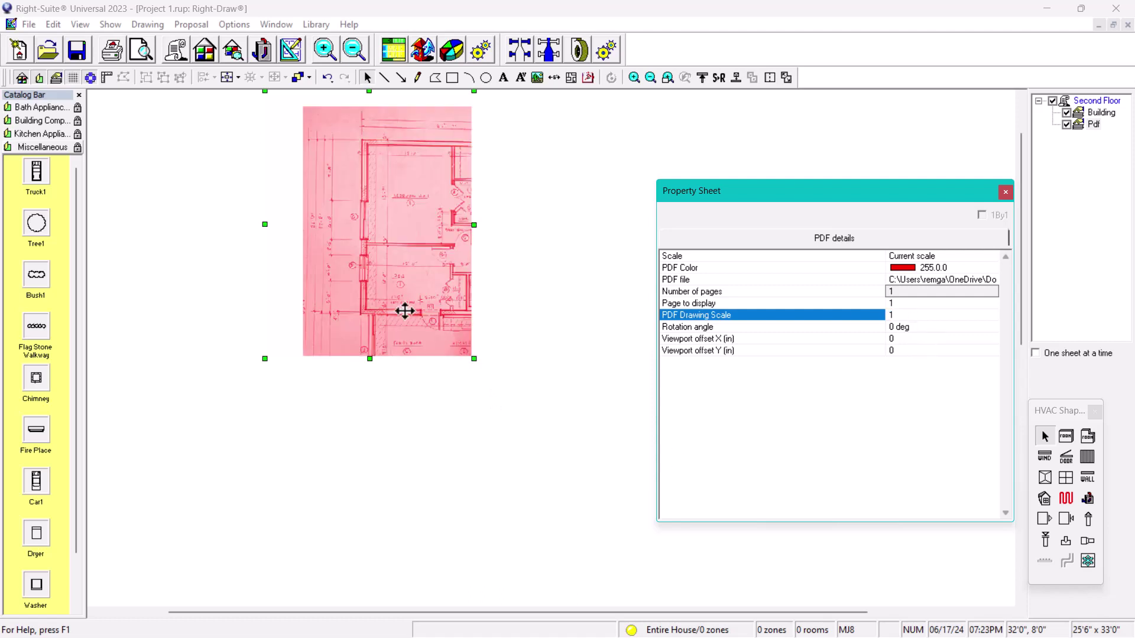
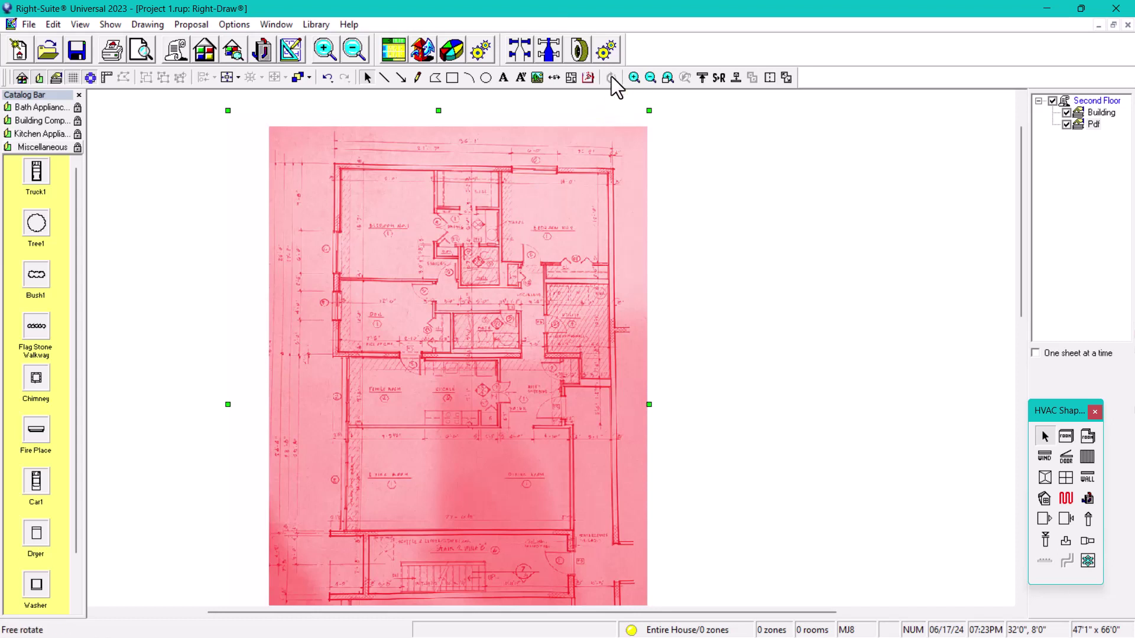
click(724, 188)
click(585, 196)
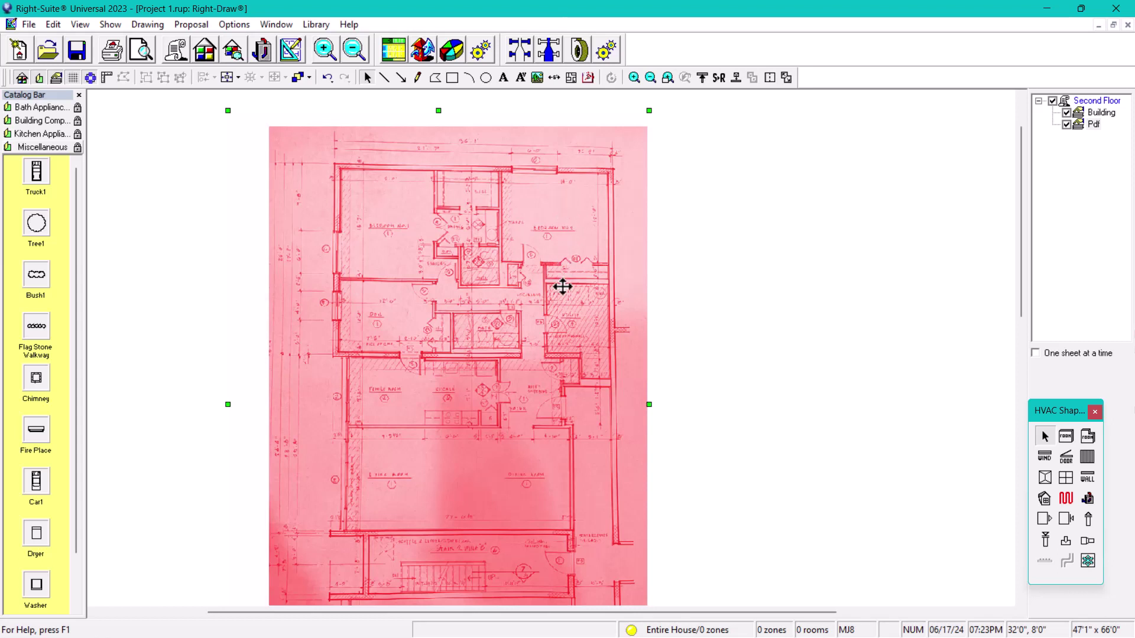
scroll(559, 287, down, 2)
middle_drag(548, 321, 552, 274)
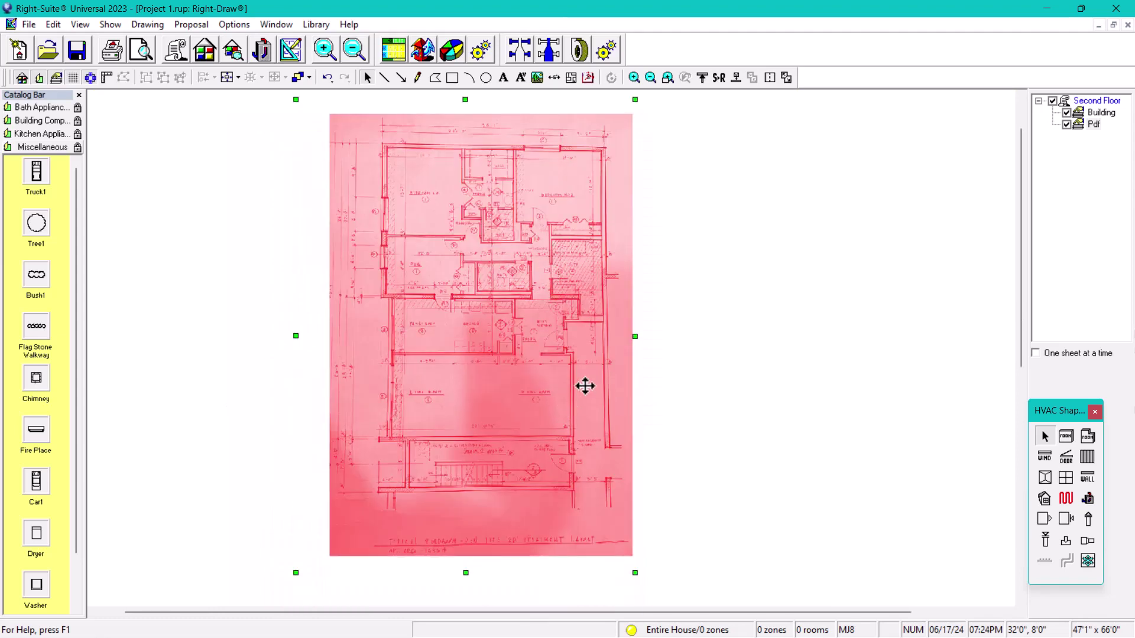
scroll(574, 342, up, 1)
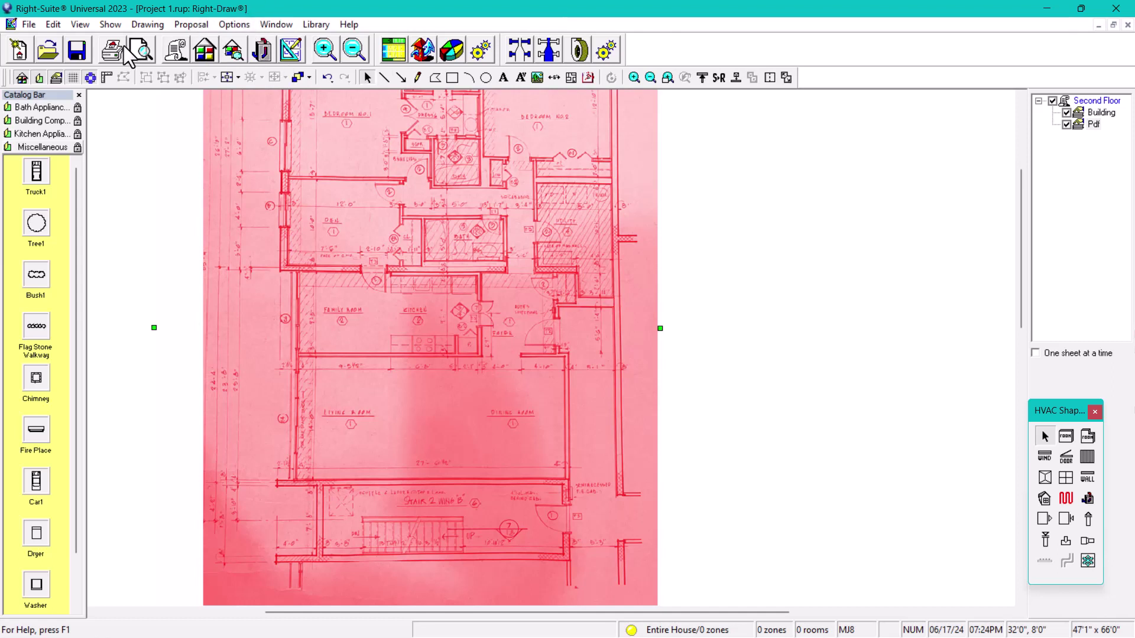
Display the Default Construction Number Bar and rotate its compass a quarter turn clockwise so north points along the drawing's horizontal
click(112, 25)
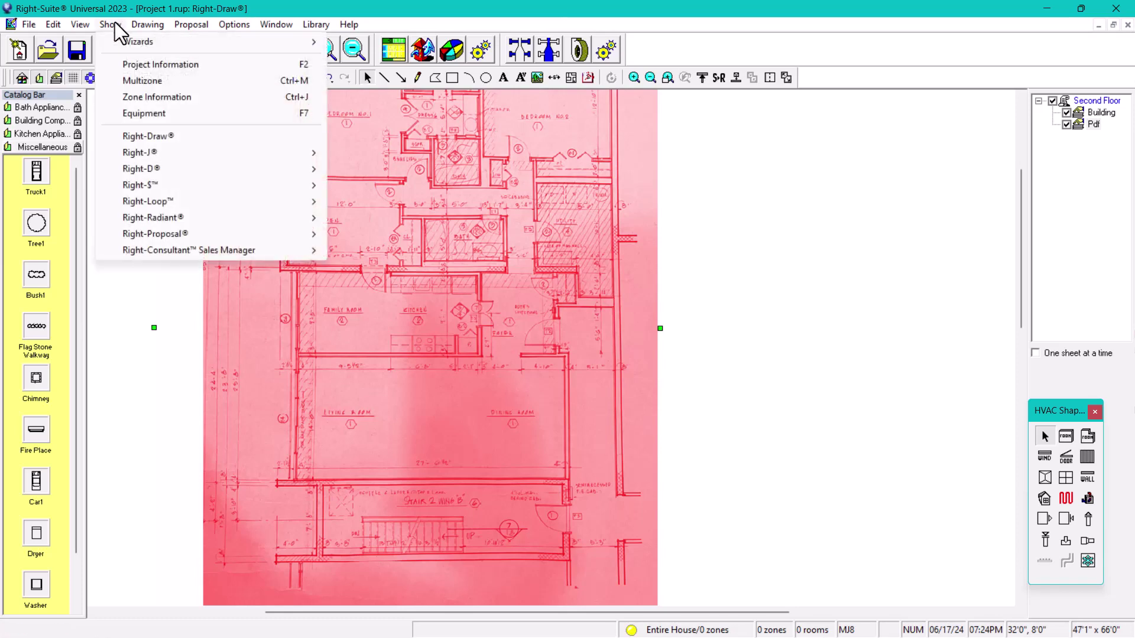
mouse_move(142, 29)
mouse_move(83, 28)
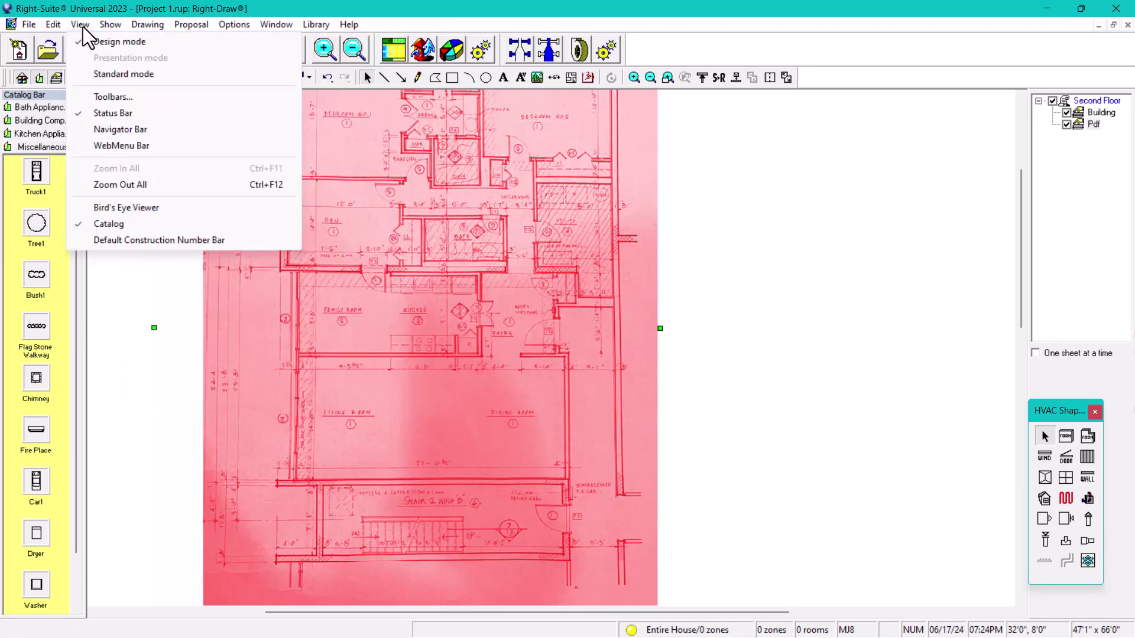
click(125, 240)
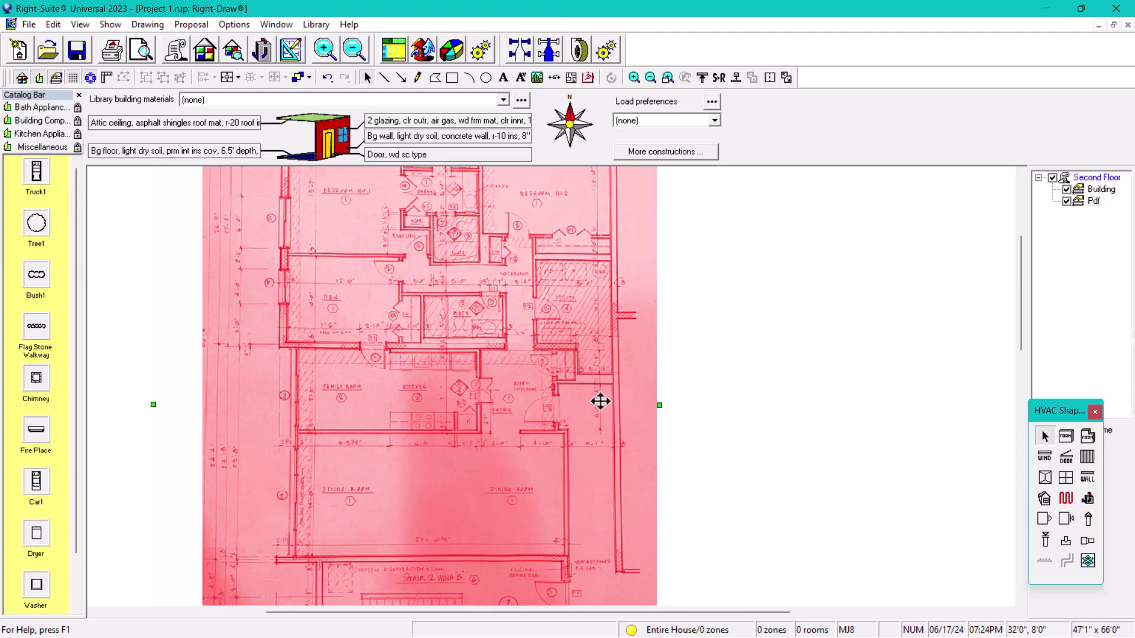
click(588, 127)
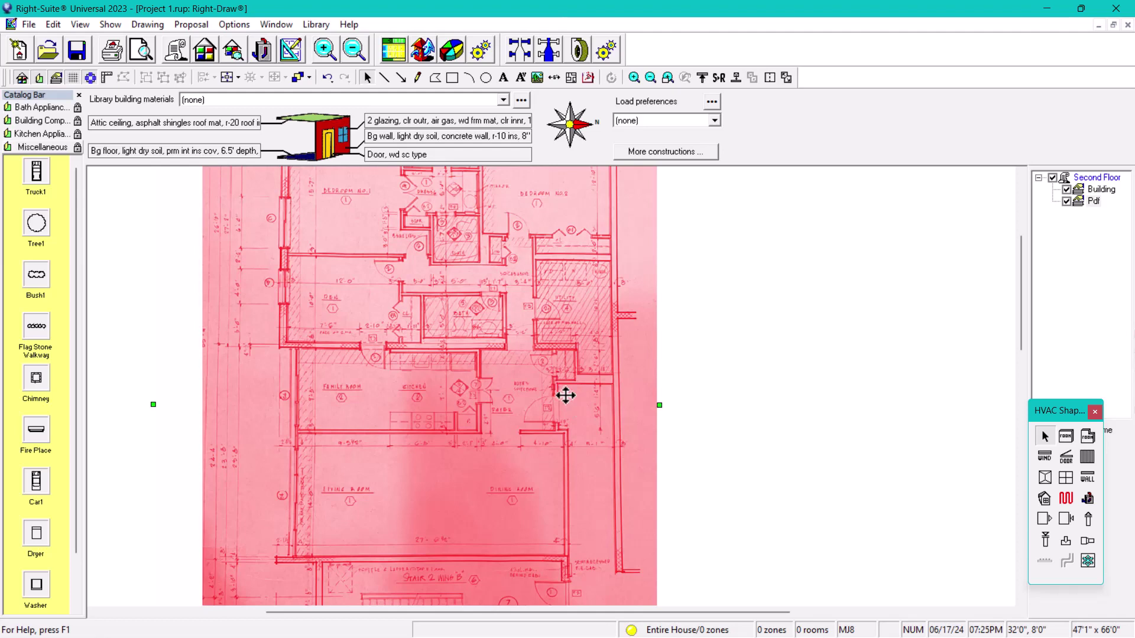
Delete the selected floor plan PDF and undo the deletion
key(Delete)
key(ctrl+z)
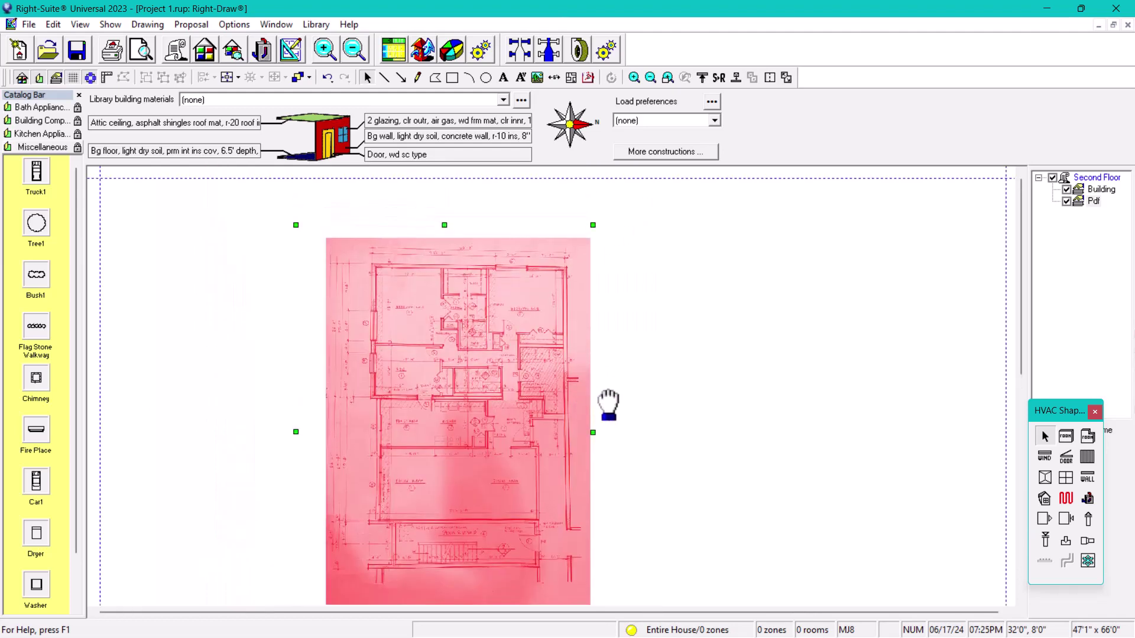
Place a copy of the floor plan PDF beside the original on the sheet
drag(608, 412, 607, 309)
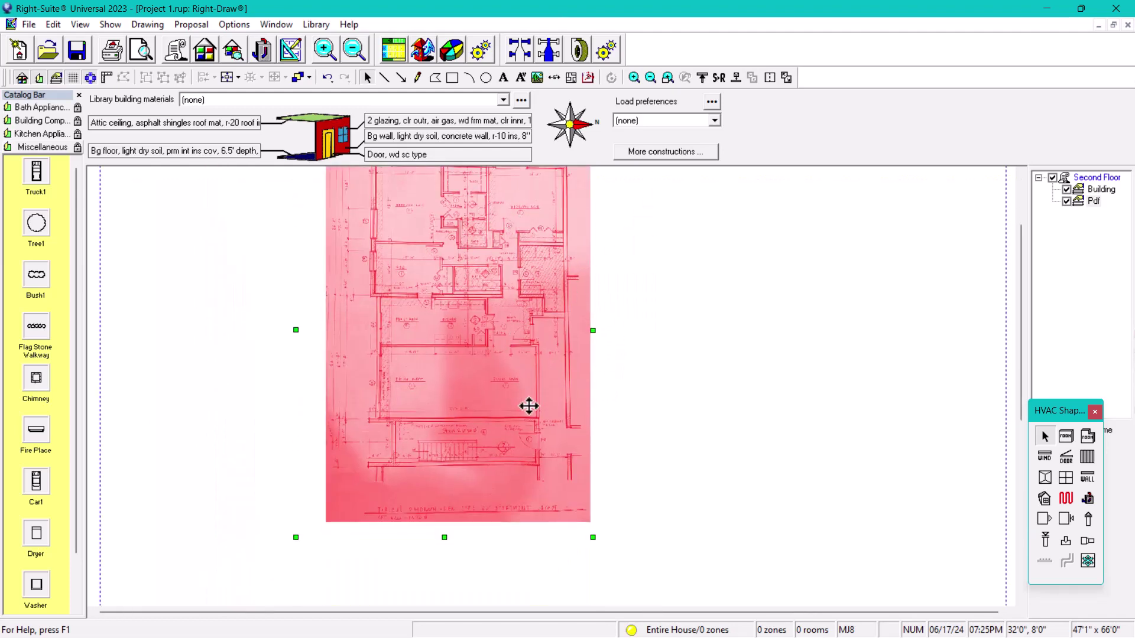
scroll(534, 293, up, 1)
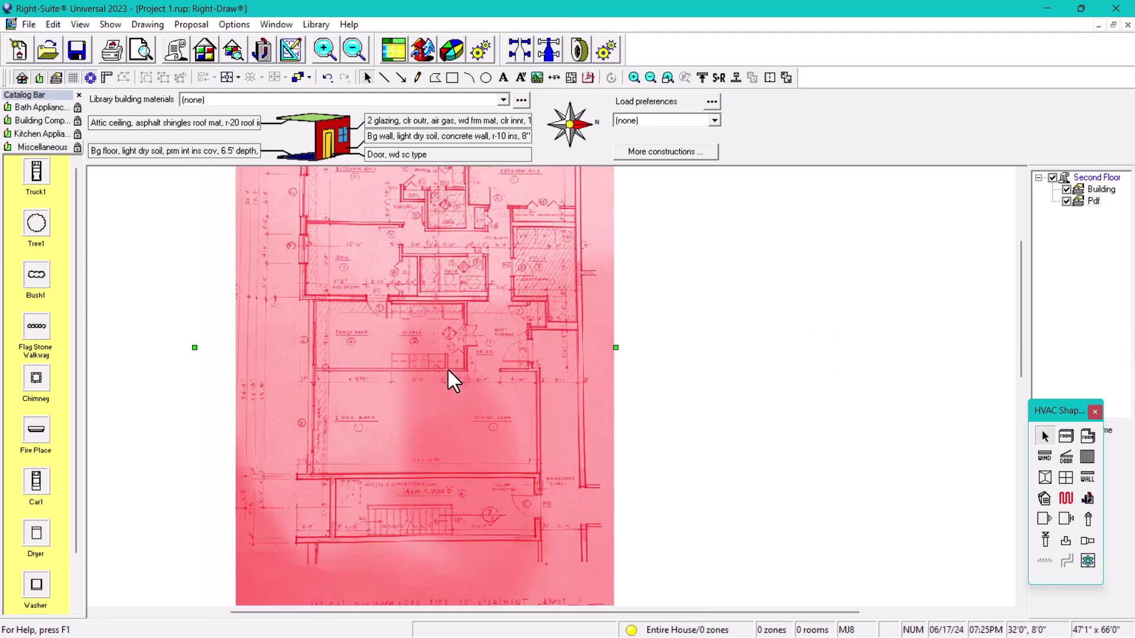
scroll(425, 385, down, 2)
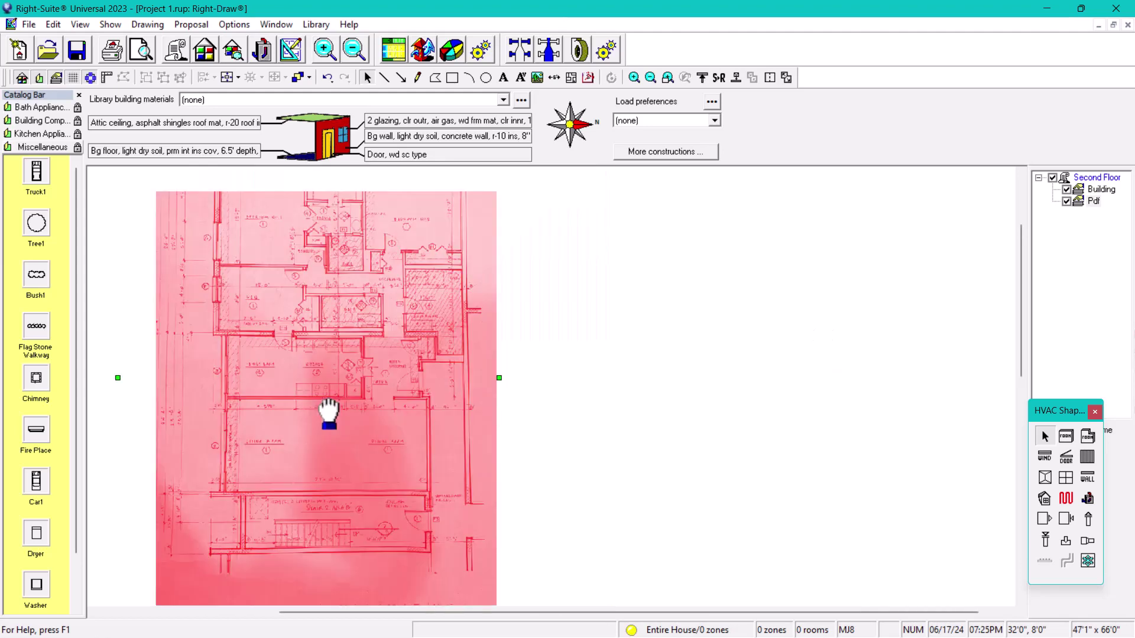
scroll(324, 398, down, 2)
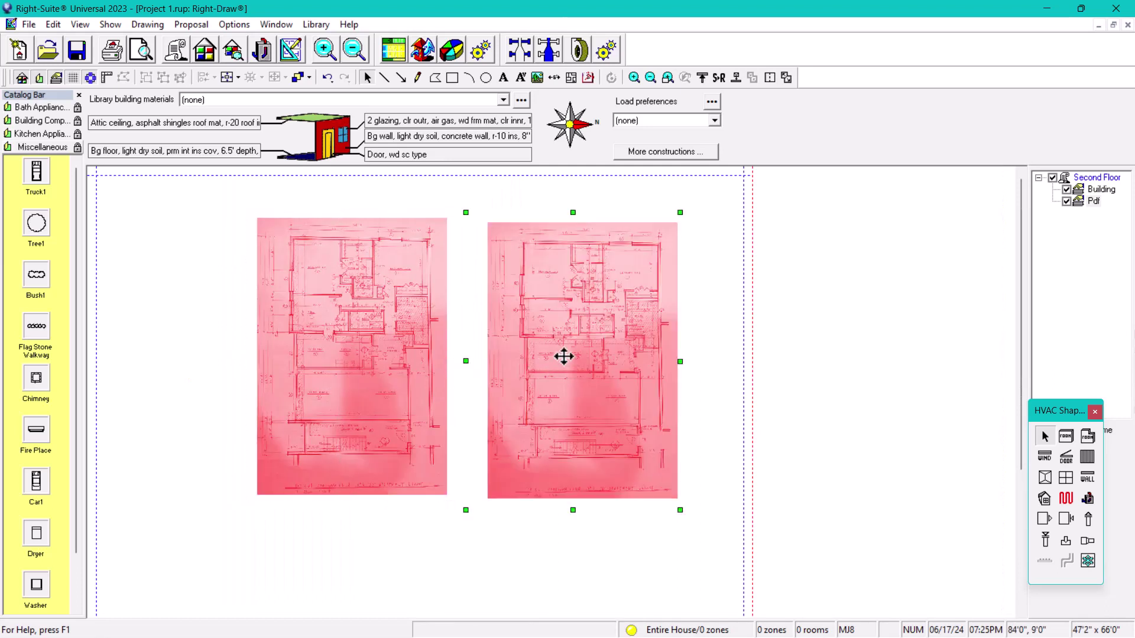
Set the copied floor plan's rotation angle to 90 deg and widen its frame to about 63'6" x 51'0"
double_click(564, 355)
click(904, 340)
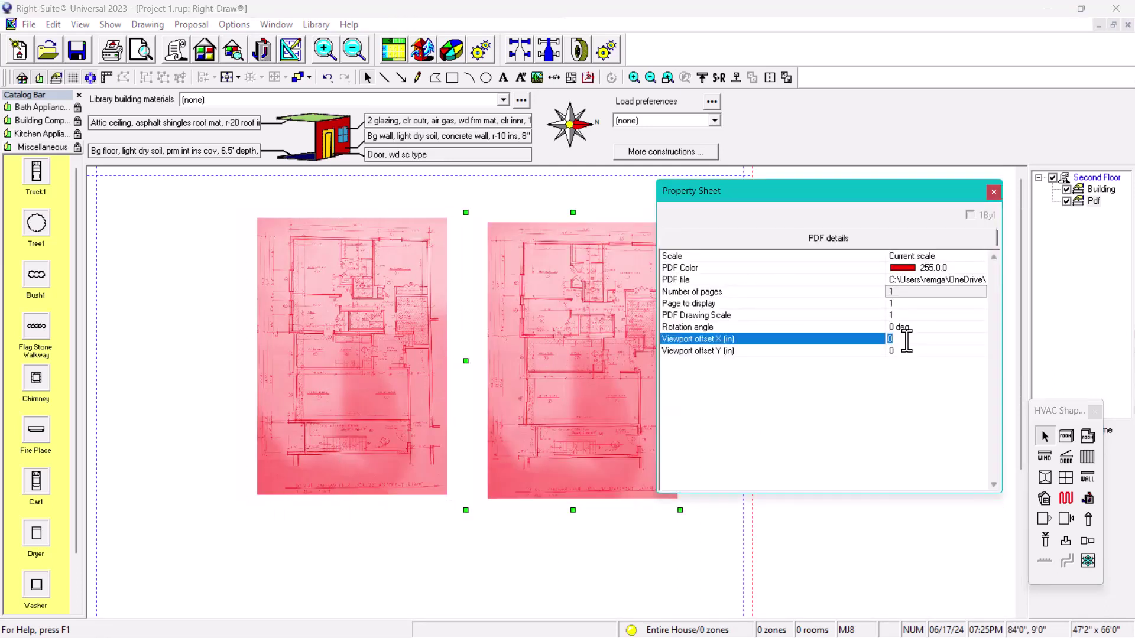
click(906, 327)
click(906, 326)
key(Down)
key(Return)
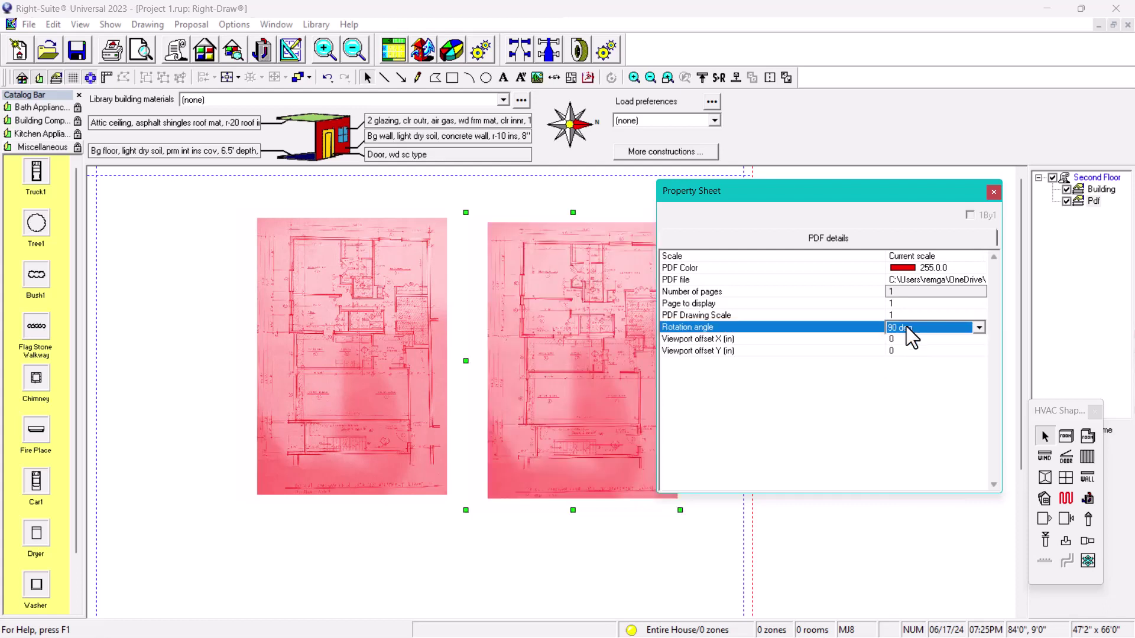
key(Return)
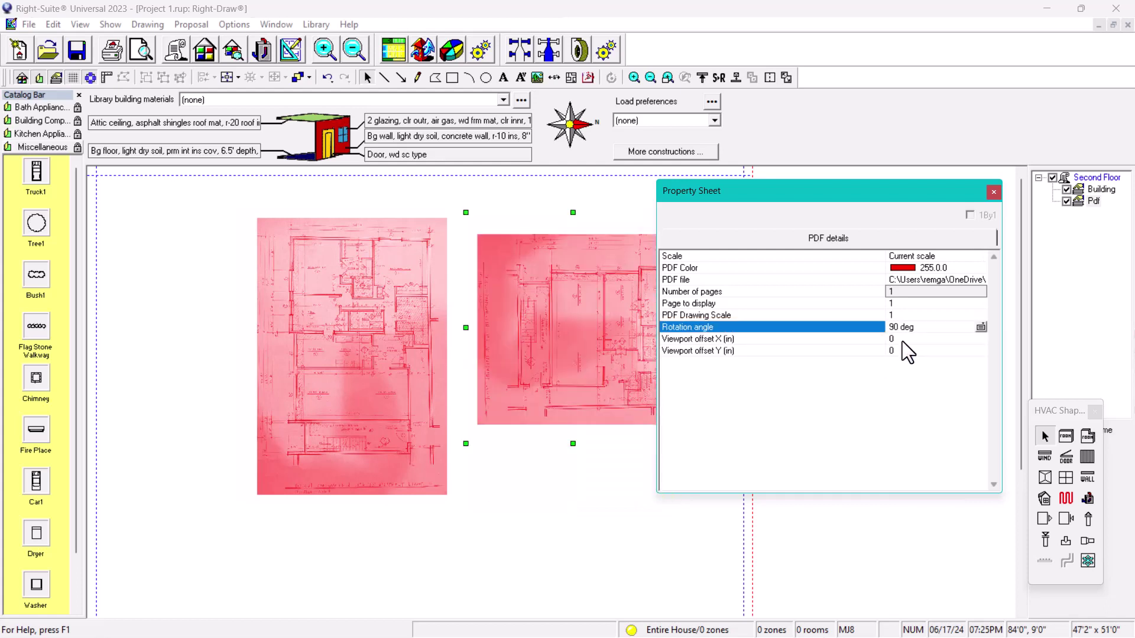
click(993, 192)
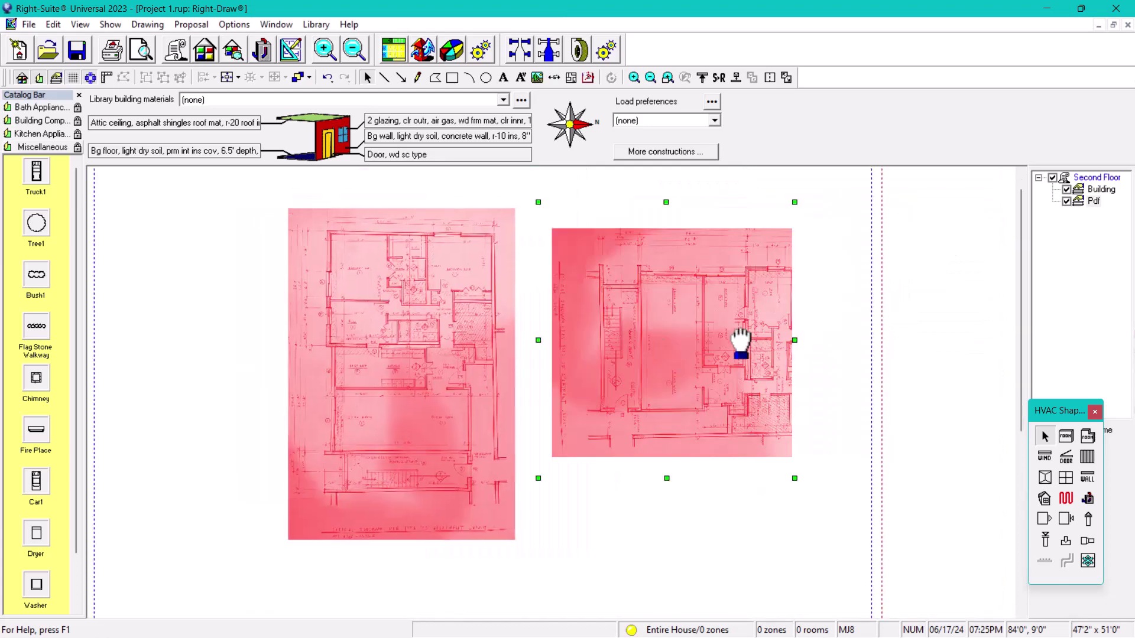
drag(794, 342, 880, 345)
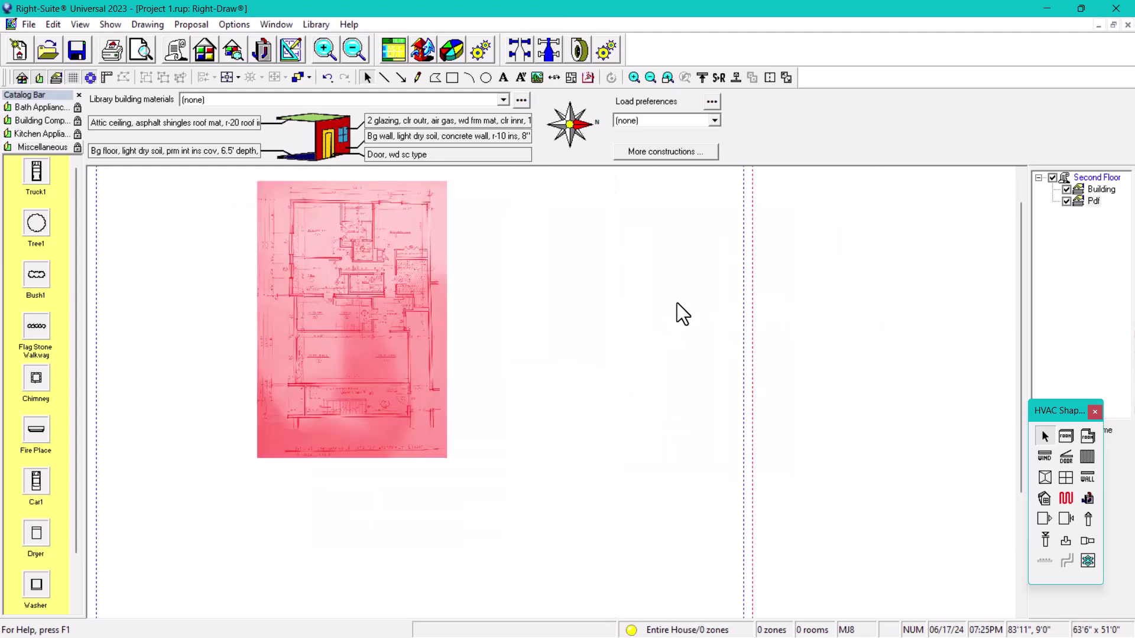
Set the drawing sheet's scrolling width and scrolling height to 300 ft each, and close its property sheet
double_click(634, 444)
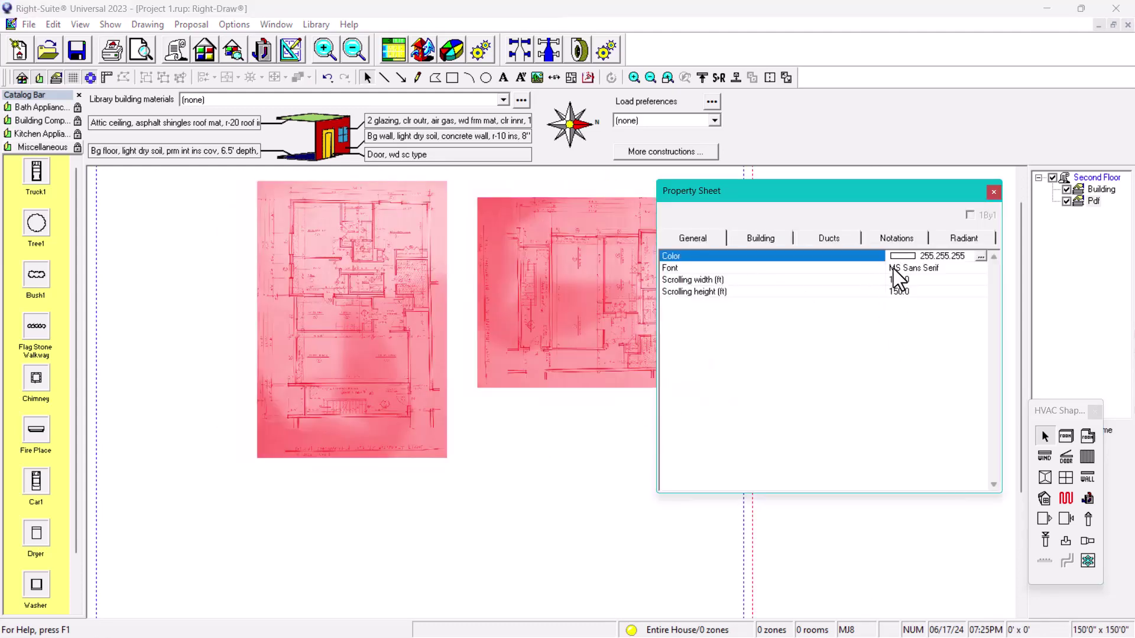
click(993, 191)
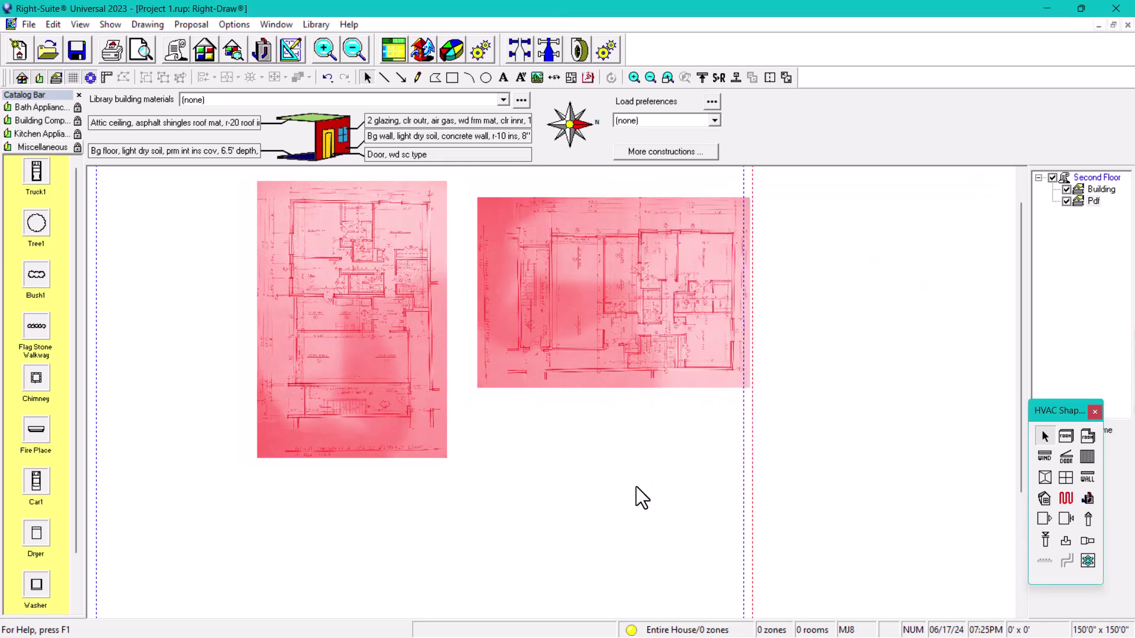
double_click(610, 428)
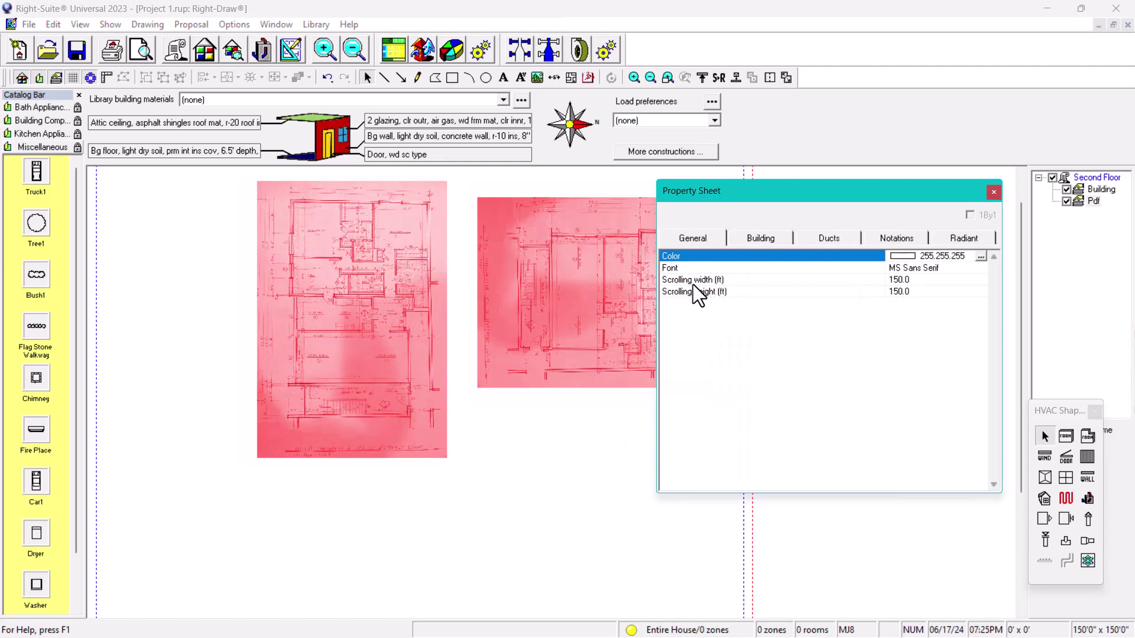
click(914, 280)
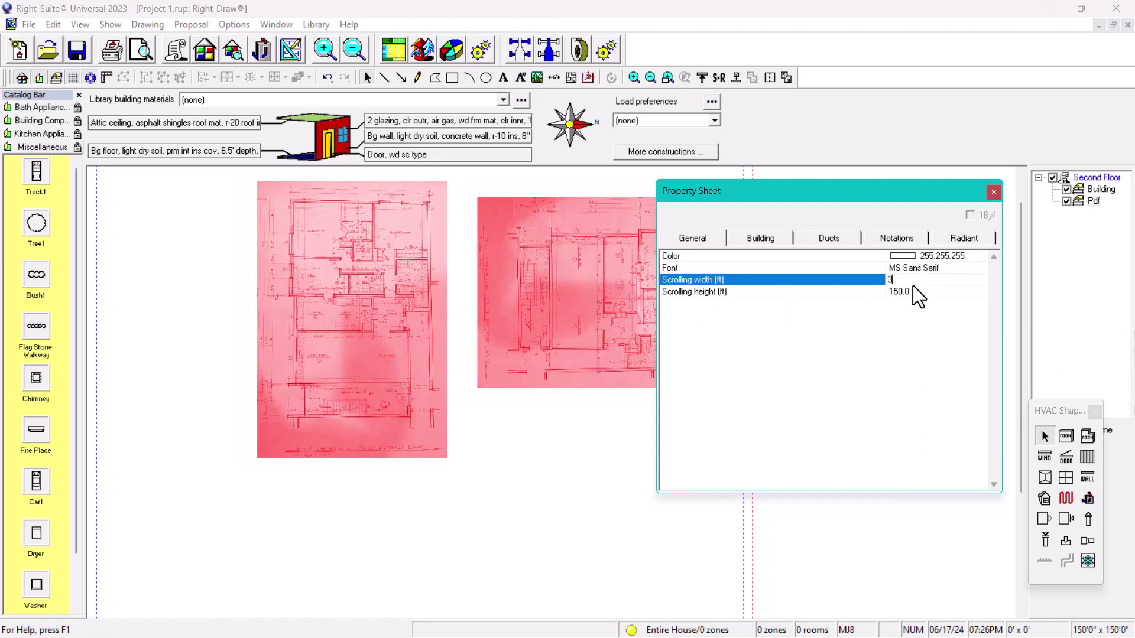
click(917, 292)
text(300)
key(Return)
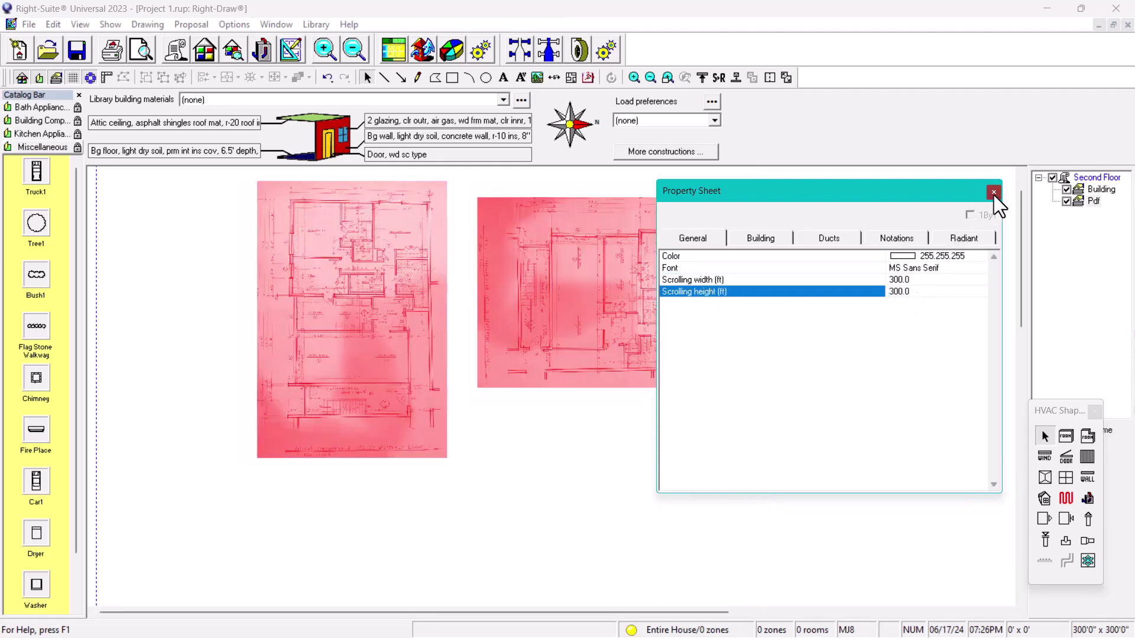
click(993, 192)
Delete the rotated copy of the floor plan and select the original plan
click(684, 329)
scroll(683, 322, up, 3)
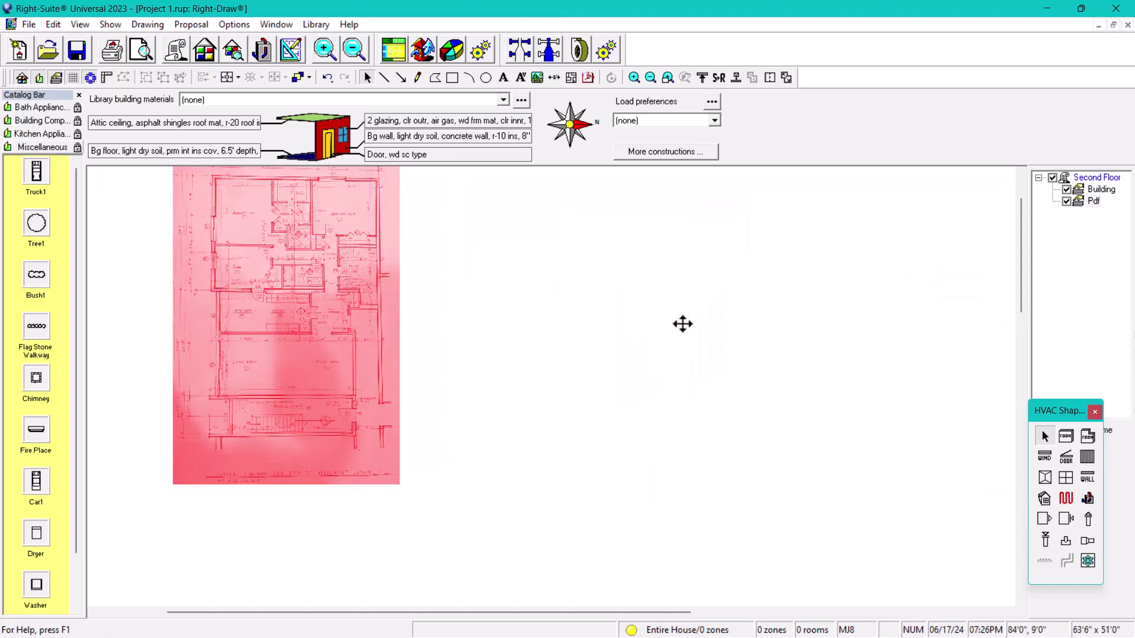
middle_drag(633, 372, 733, 432)
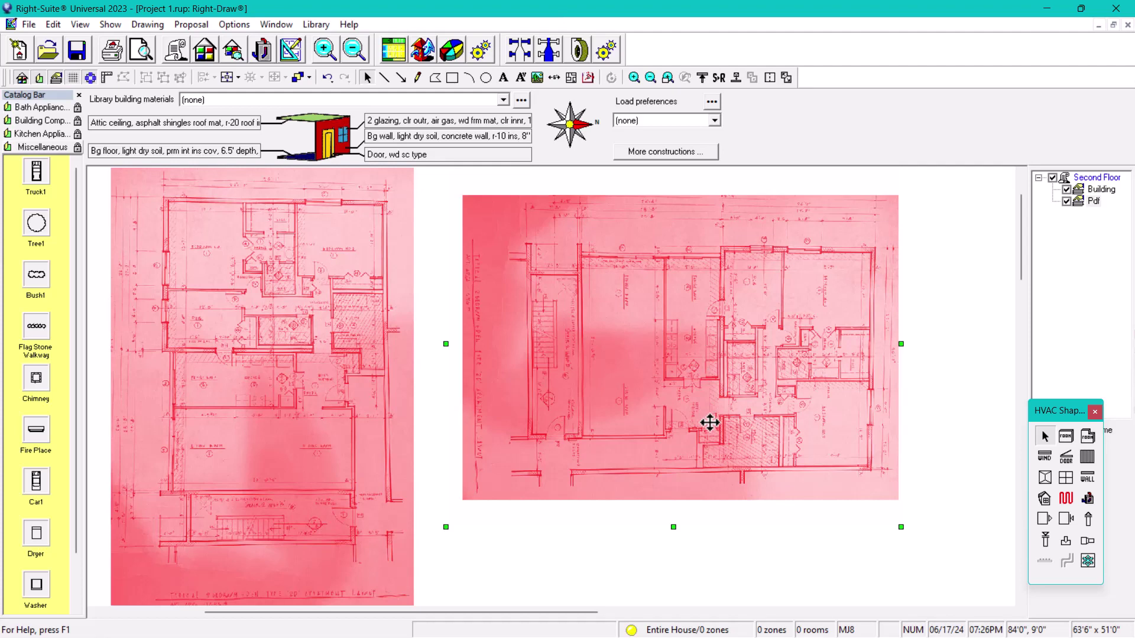
drag(709, 422, 709, 419)
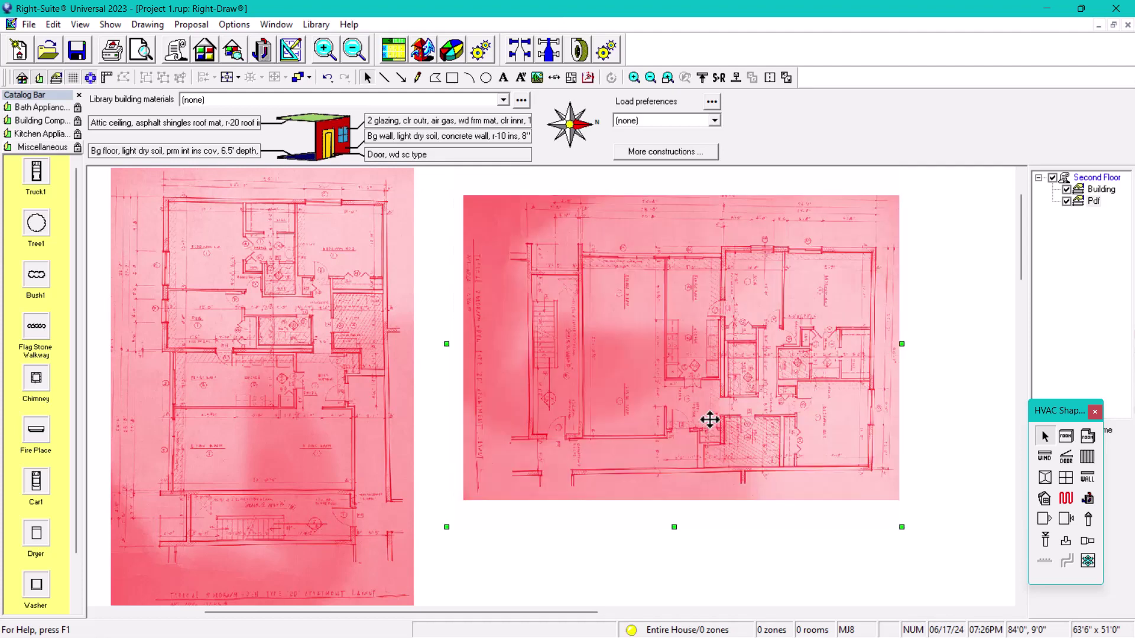
key(Delete)
middle_drag(438, 385, 653, 385)
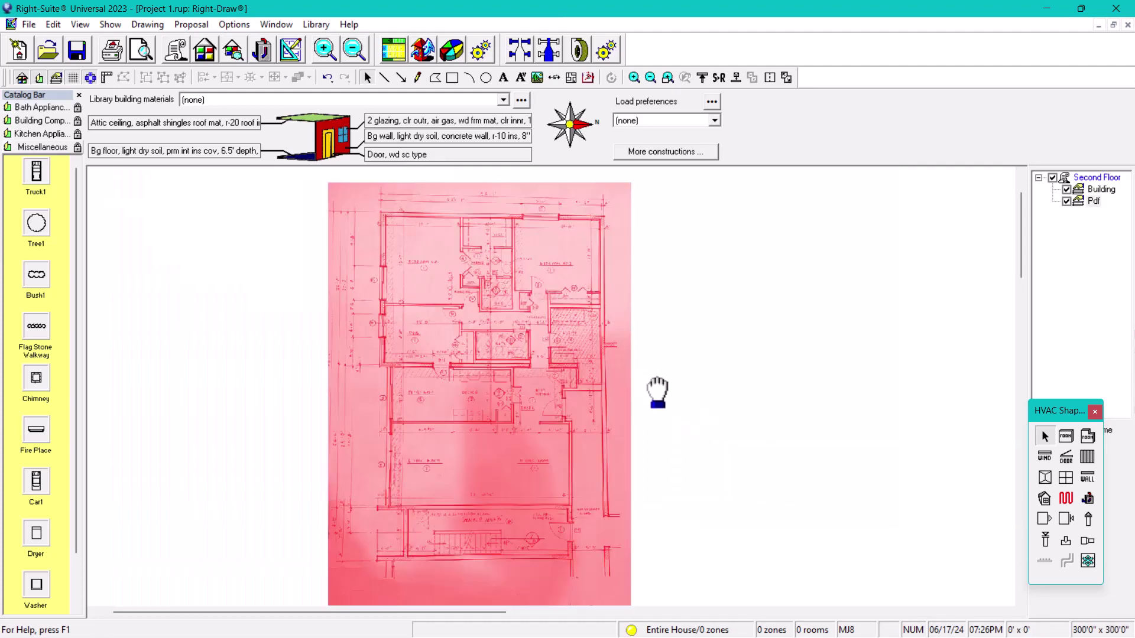
scroll(538, 385, up, 1)
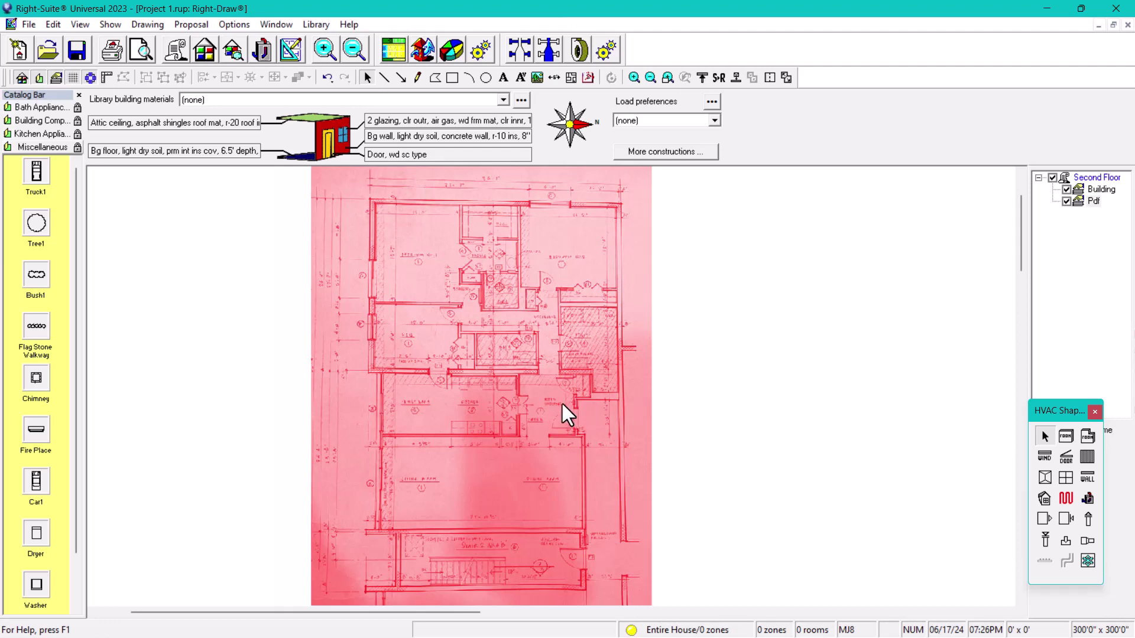
click(562, 401)
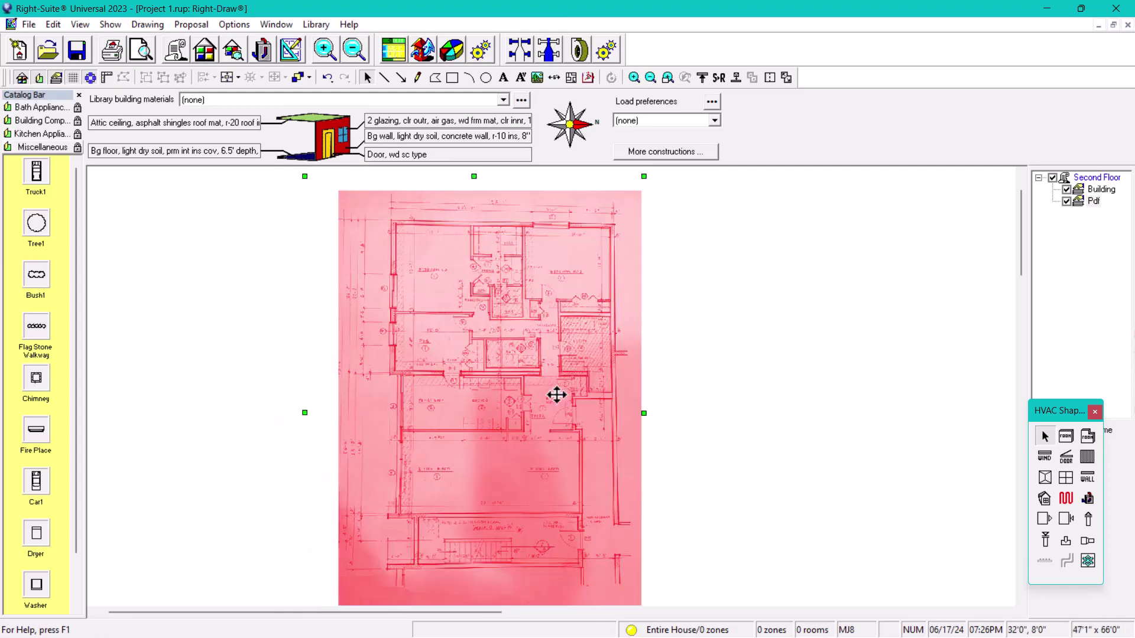
Set the floor plan PDF's rotation angle to 90 deg and widen its frame to about 66'0" x 51'0"
drag(557, 394, 534, 370)
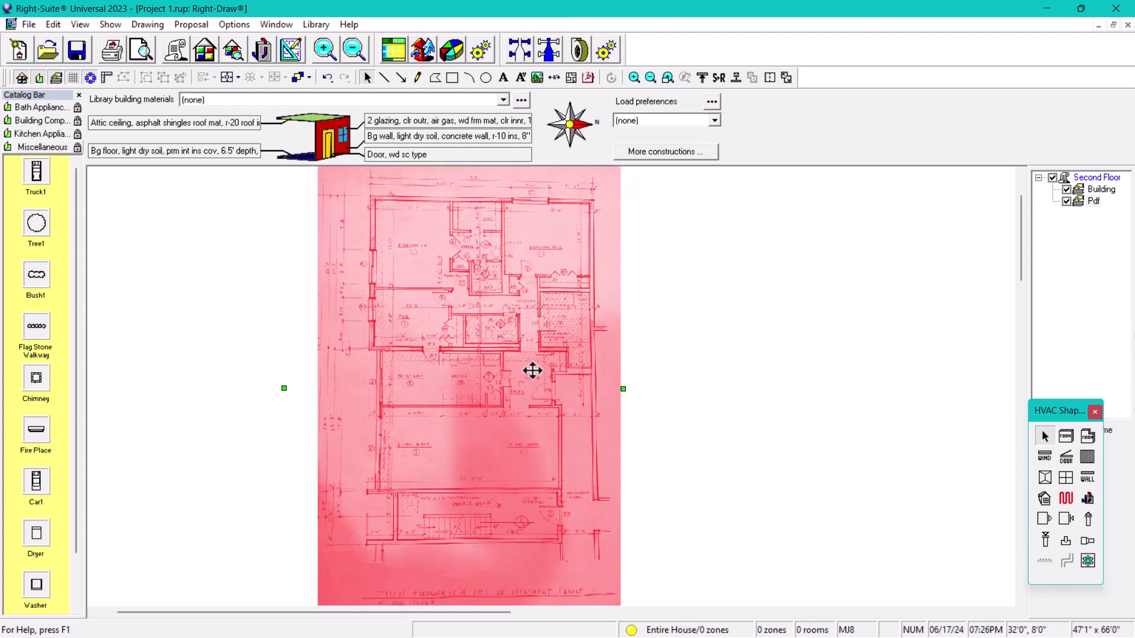
double_click(531, 371)
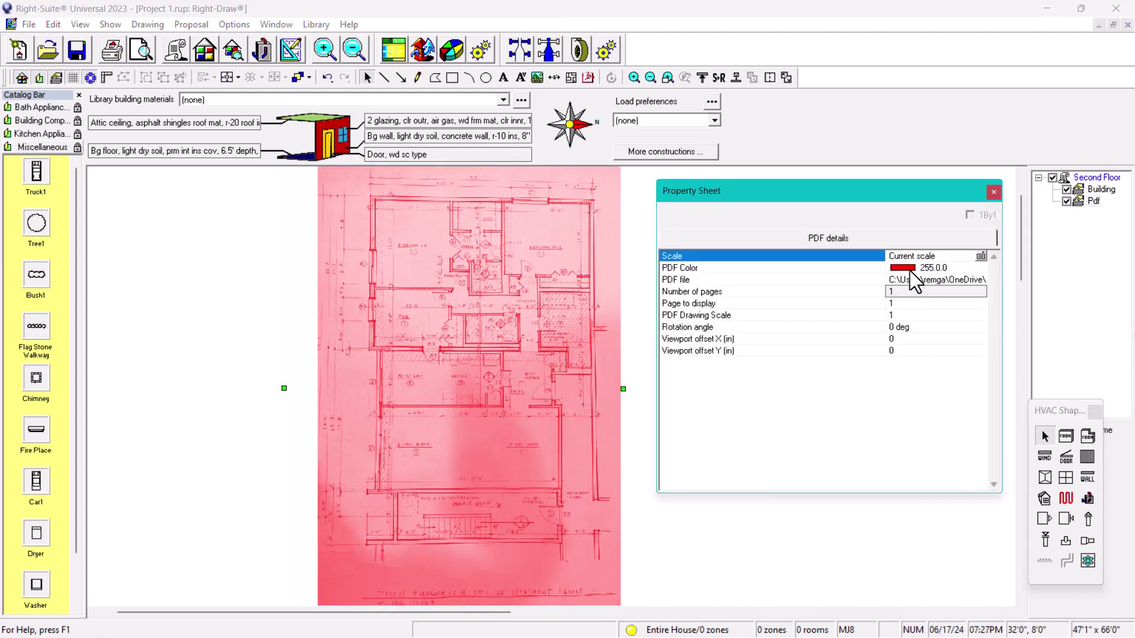
click(914, 327)
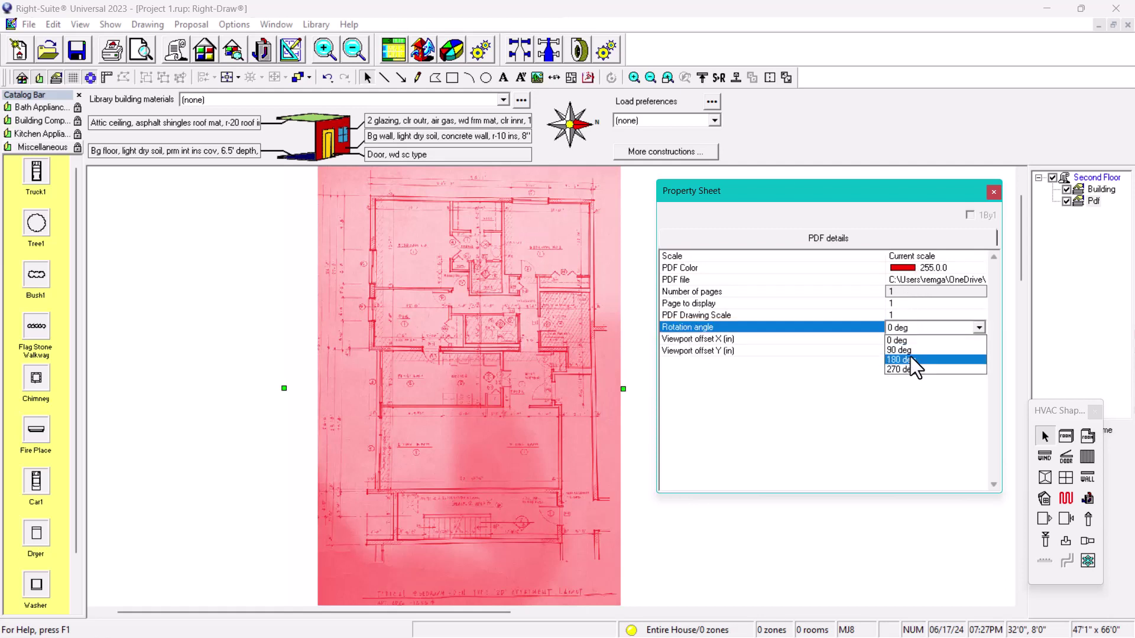
click(910, 353)
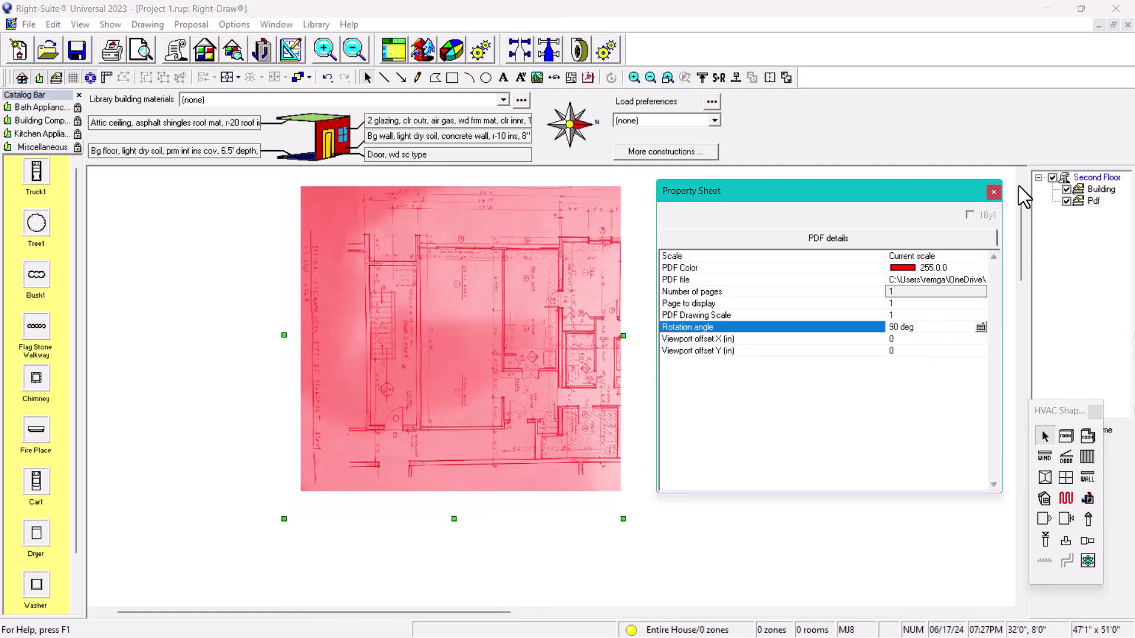
click(993, 192)
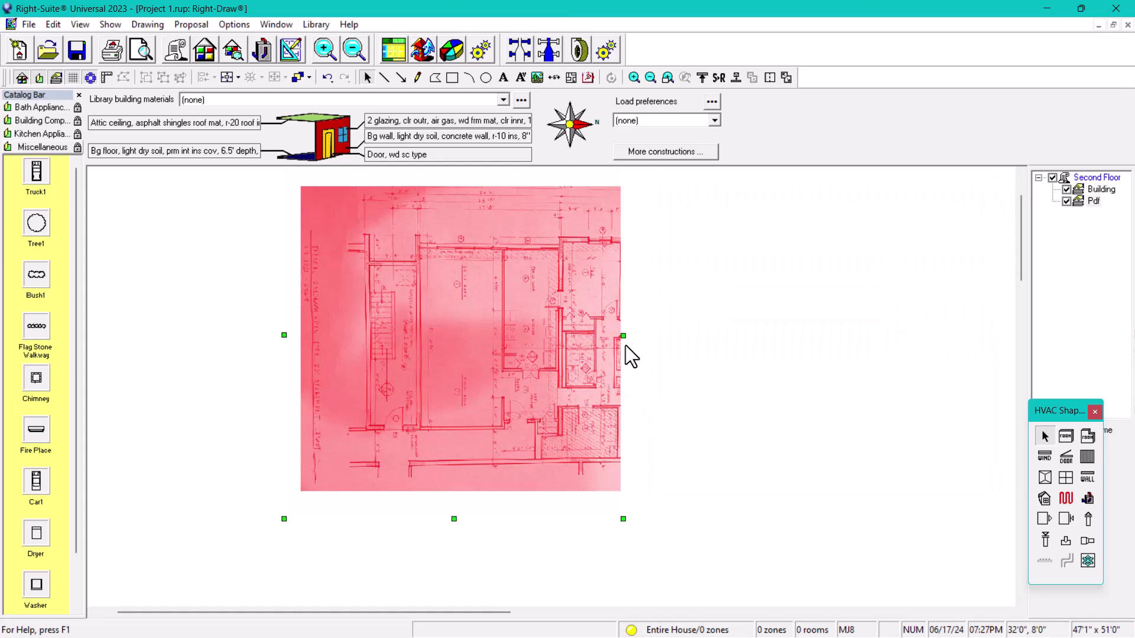
drag(623, 336, 814, 330)
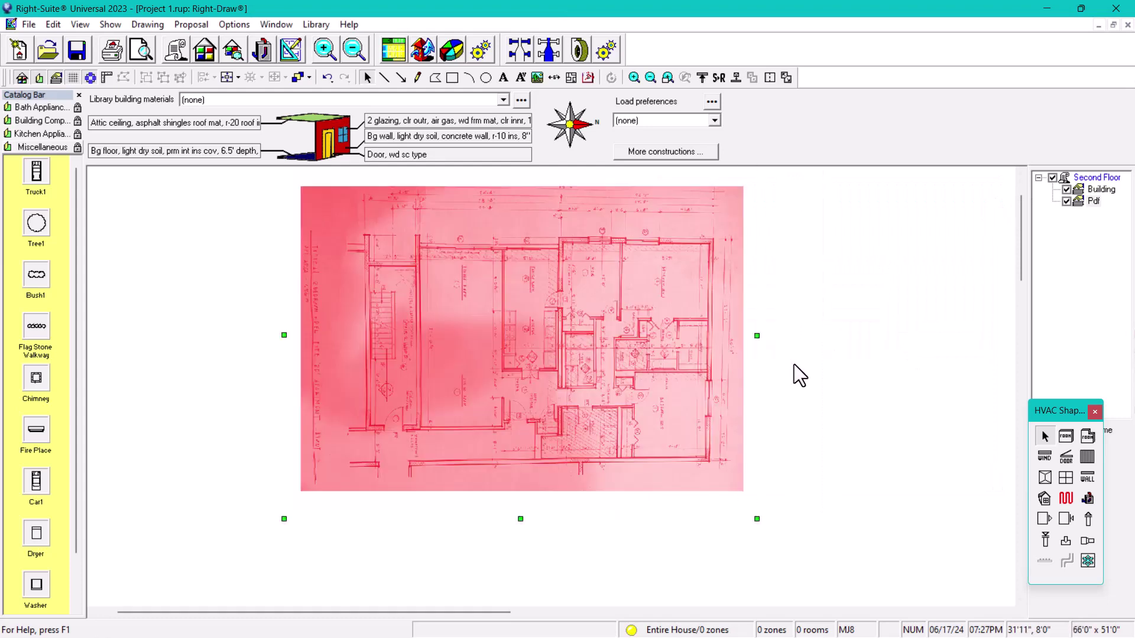
Turn the compass so that north points straight down on the rotated floor plan
scroll(586, 329, up, 1)
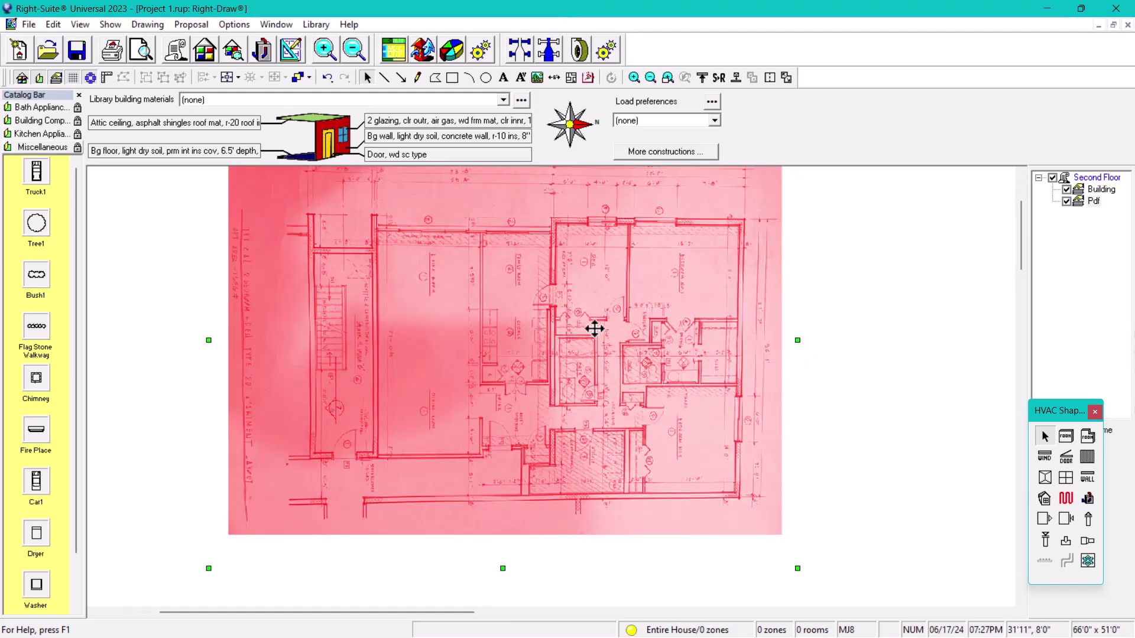
scroll(591, 326, up, 1)
drag(572, 345, 571, 353)
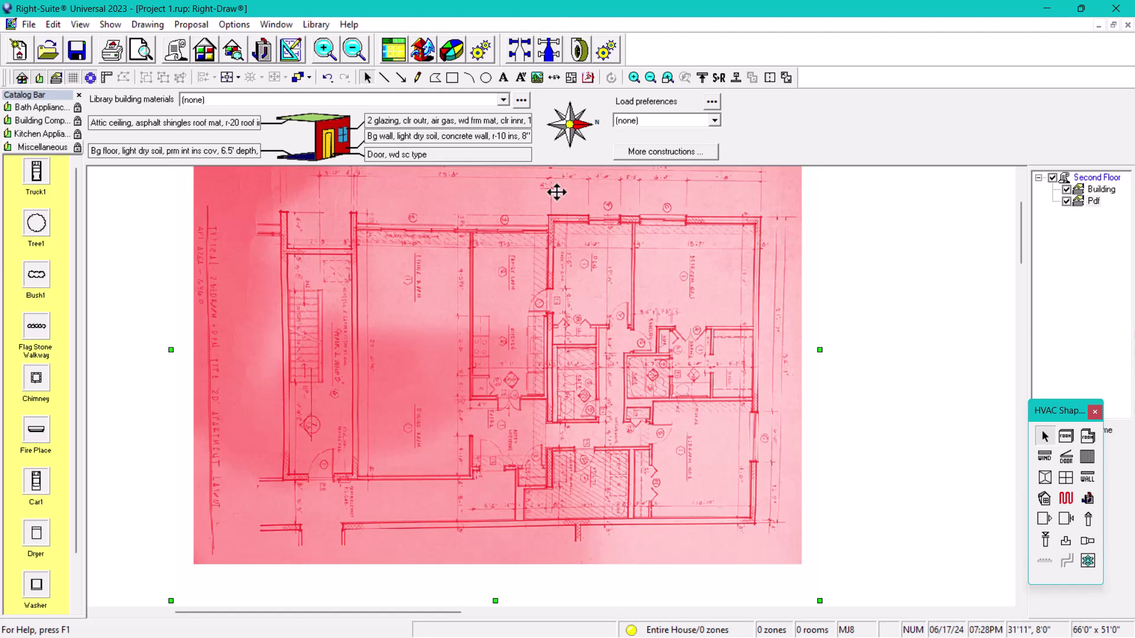
drag(578, 138, 569, 151)
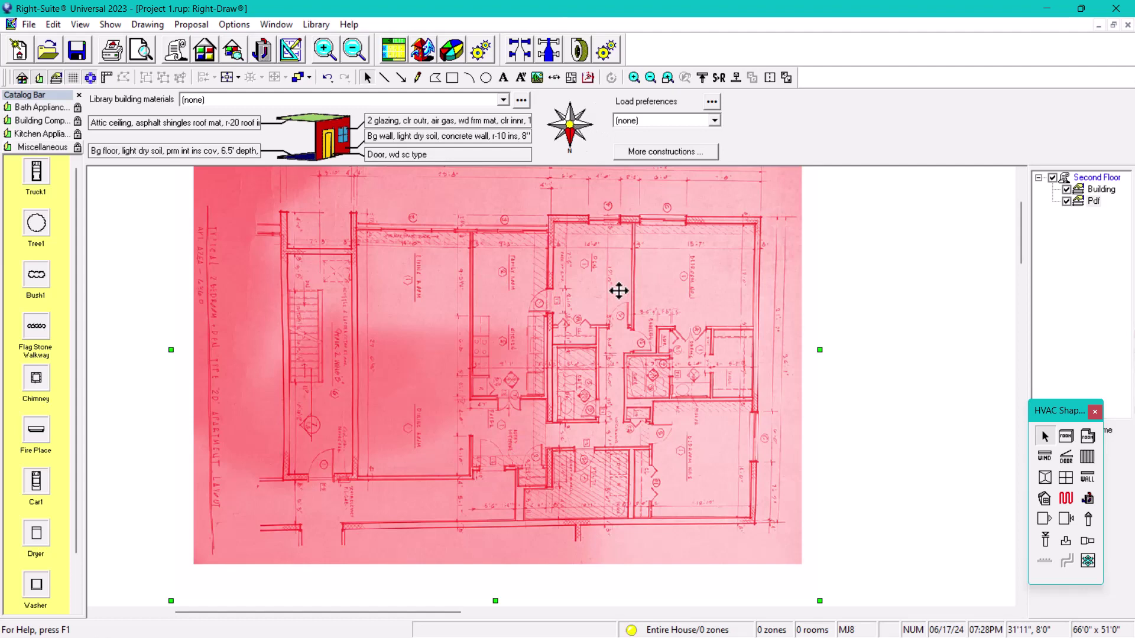
Set the floor plan's viewport offset X to 25 in and viewport offset Y to 50 in
scroll(609, 304, down, 2)
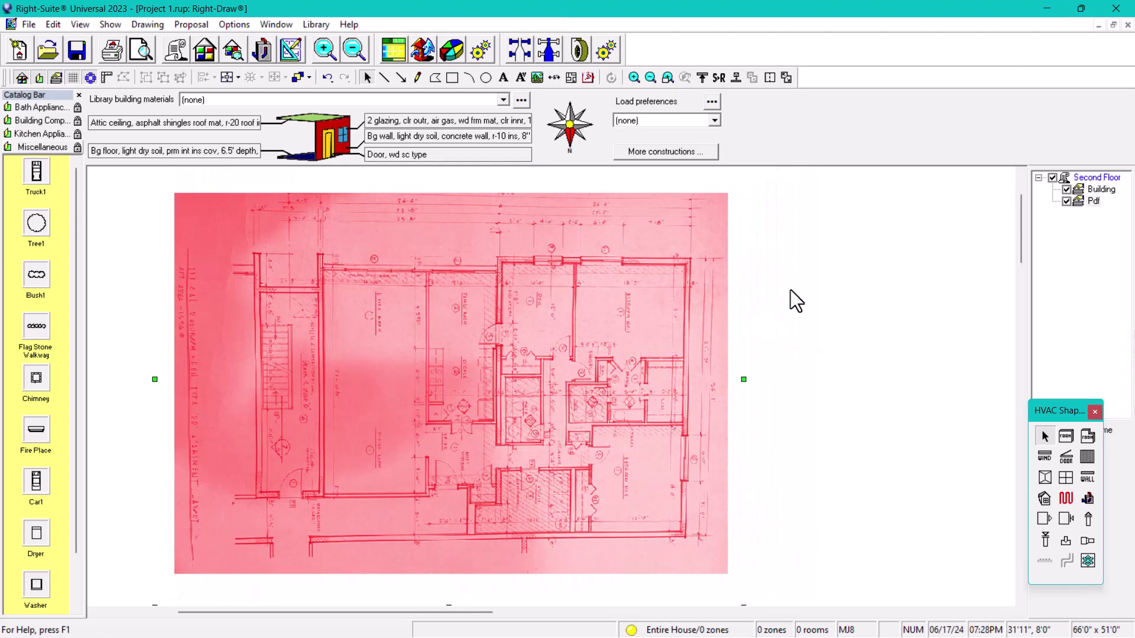
double_click(666, 309)
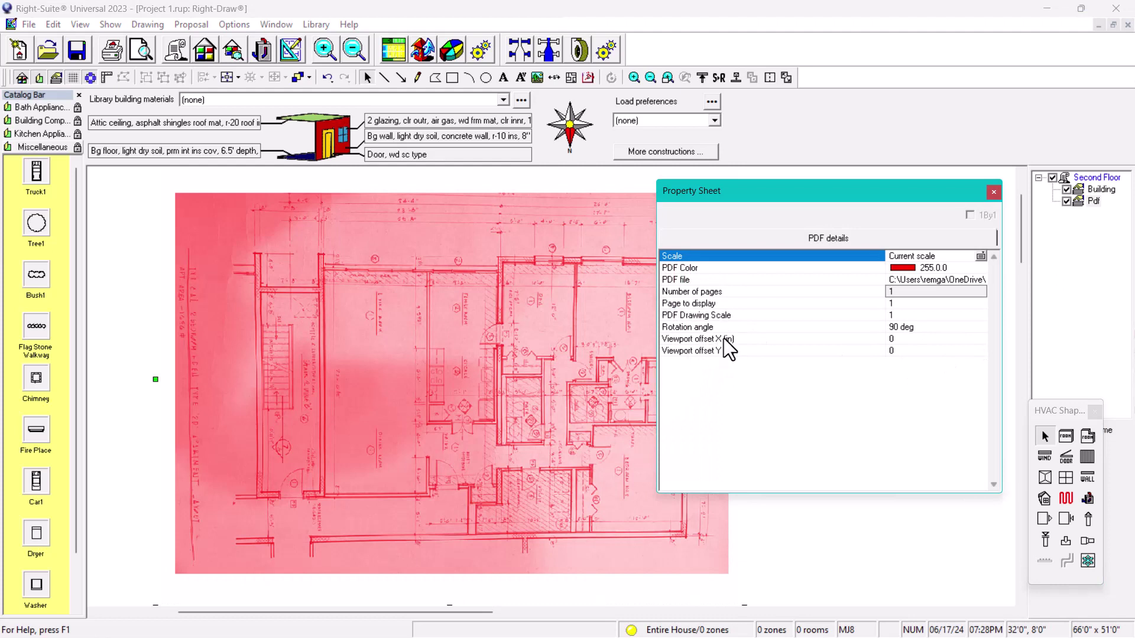
click(895, 340)
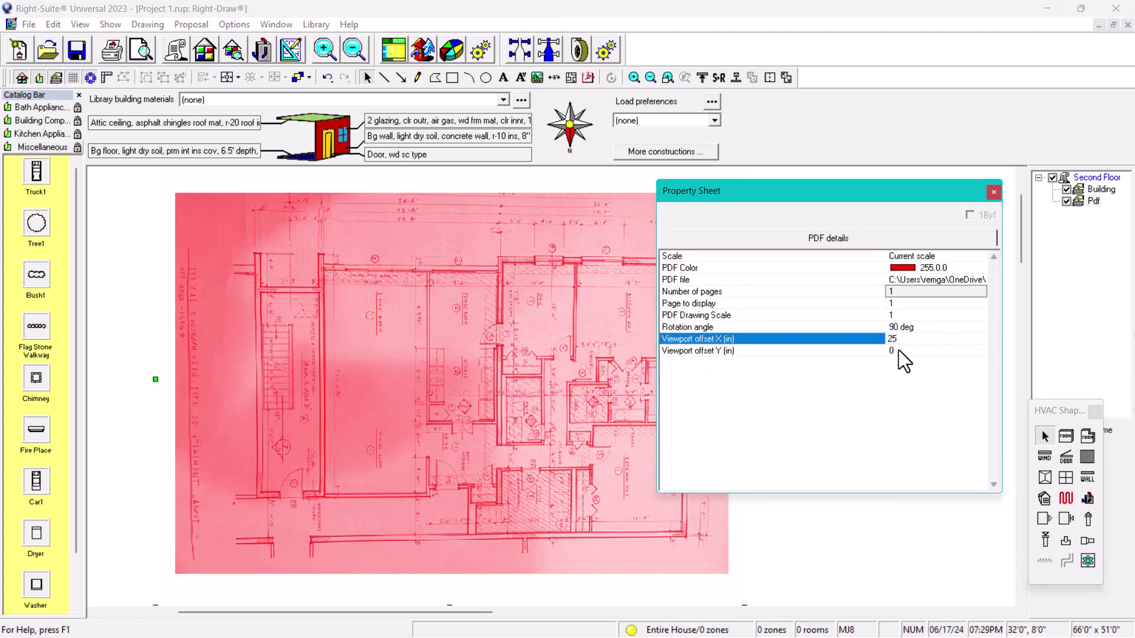
key(Return)
click(899, 350)
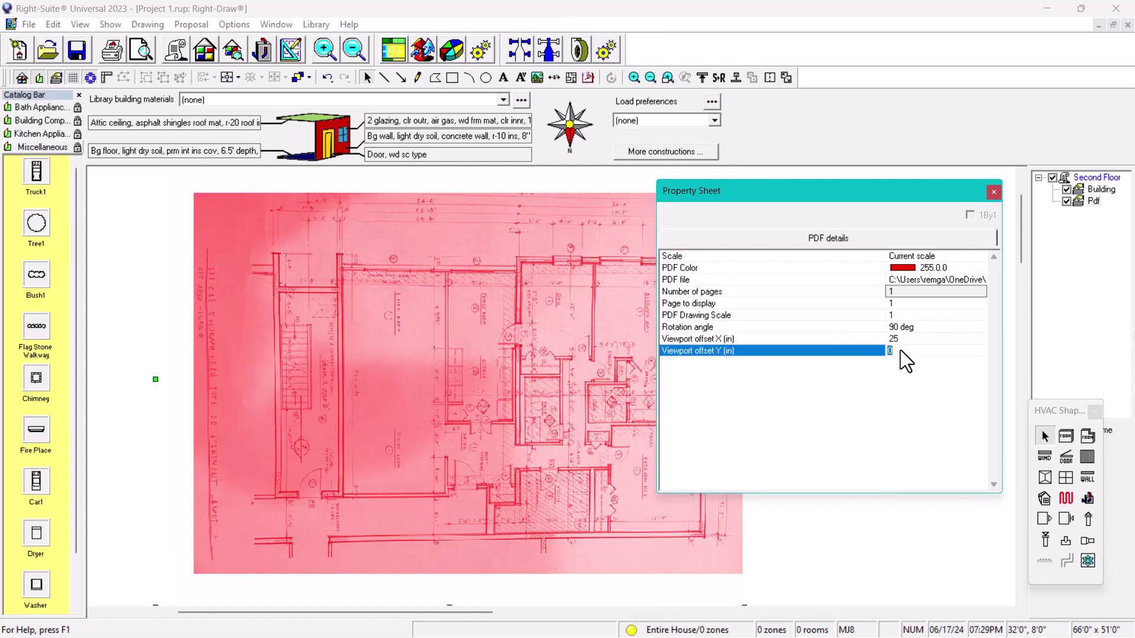
text(50)
key(Return)
Reset both viewport offsets of the floor plan to 0 in and move the plan to about 32'6", 9'6" on the sheet
click(899, 351)
double_click(893, 350)
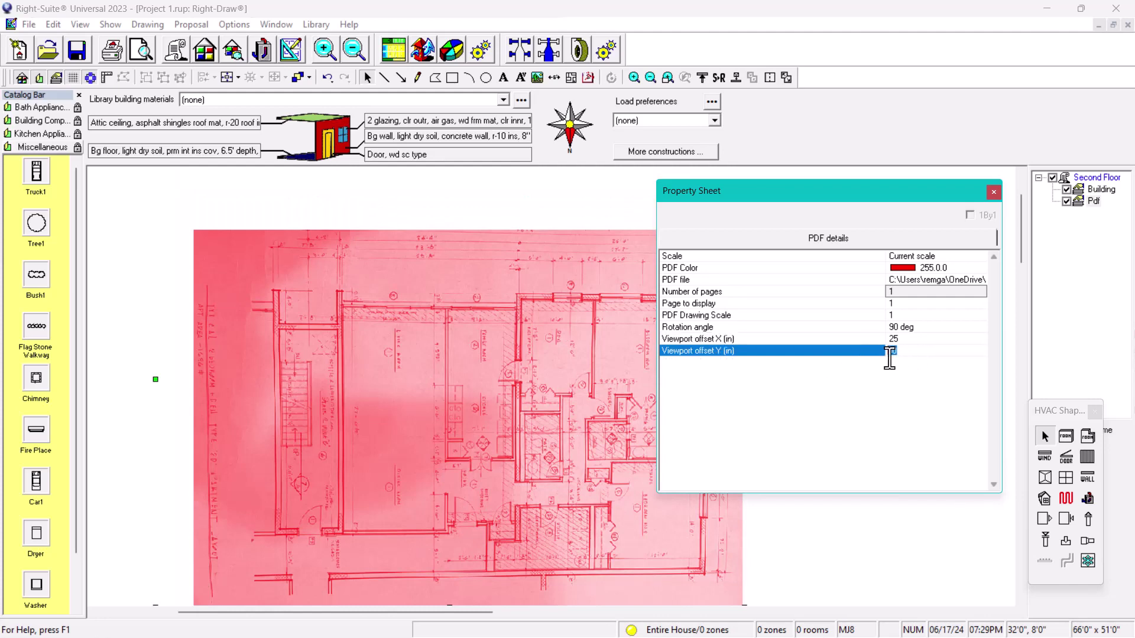
text(0)
key(Up)
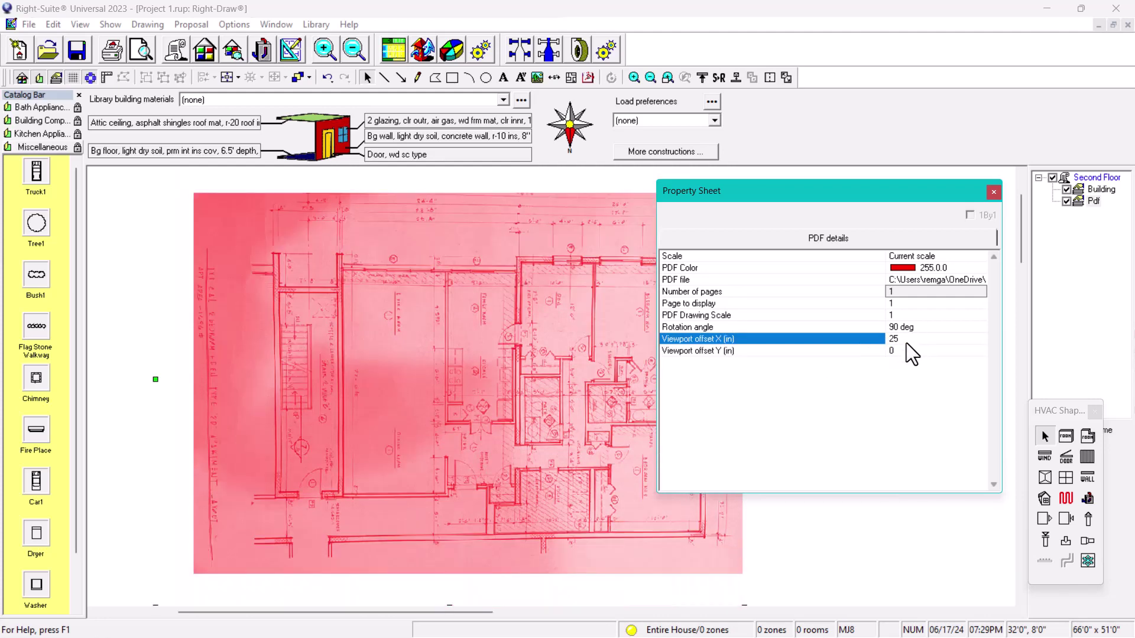
double_click(892, 339)
text(0)
key(Return)
click(993, 192)
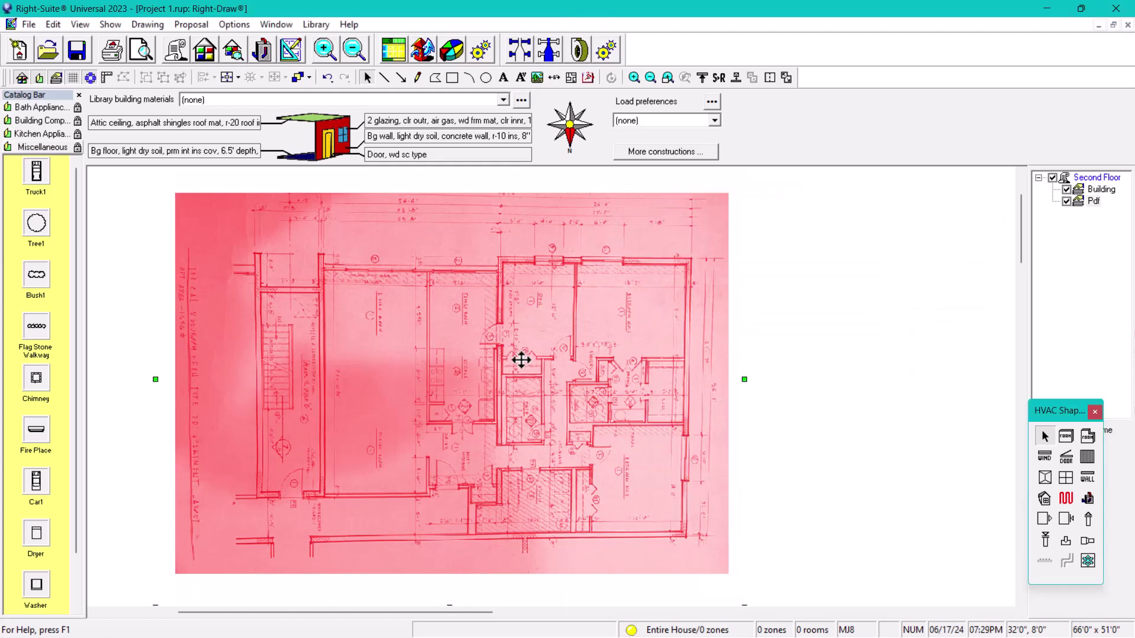
drag(507, 370, 508, 401)
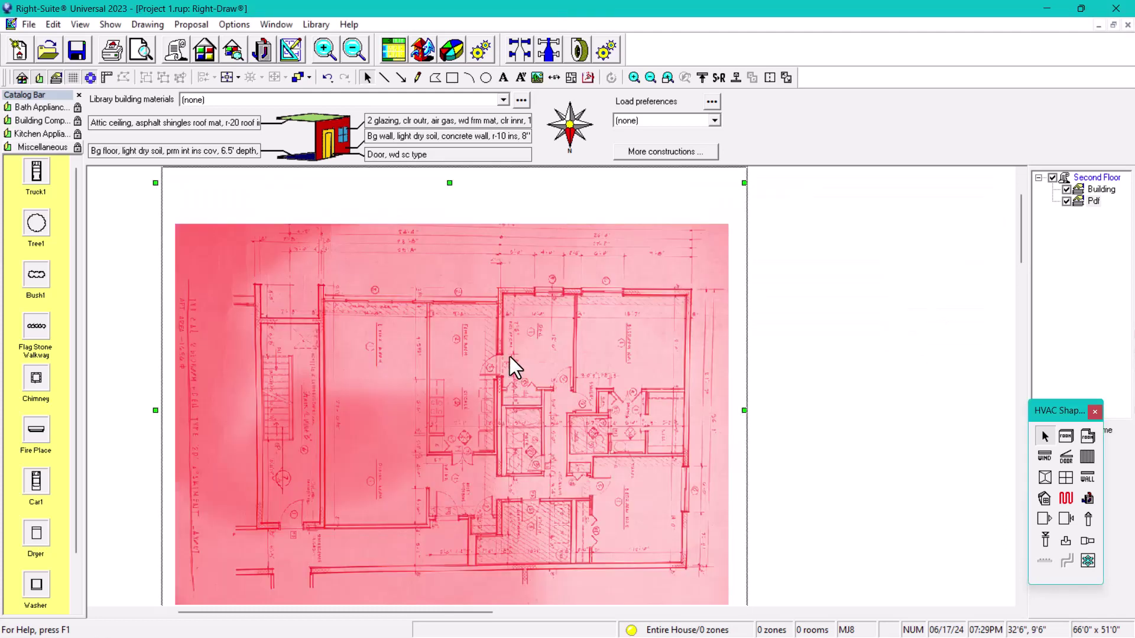
Switch the floor plan's scale option to Scale to fit and shrink its frame to about 15'7" x 12'1"
double_click(646, 375)
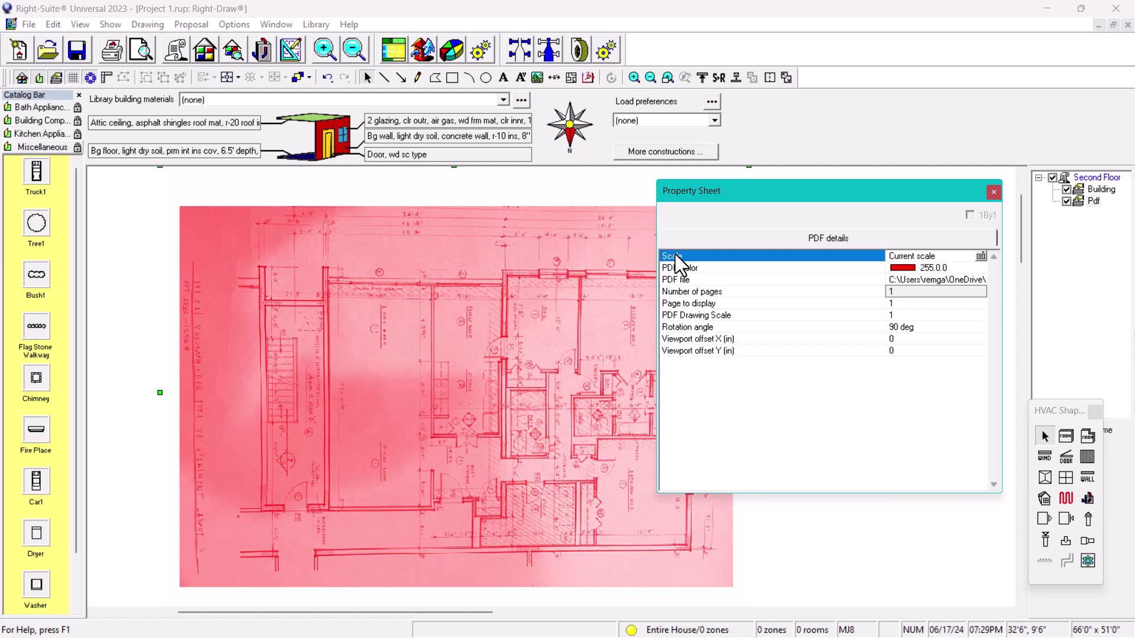
click(952, 255)
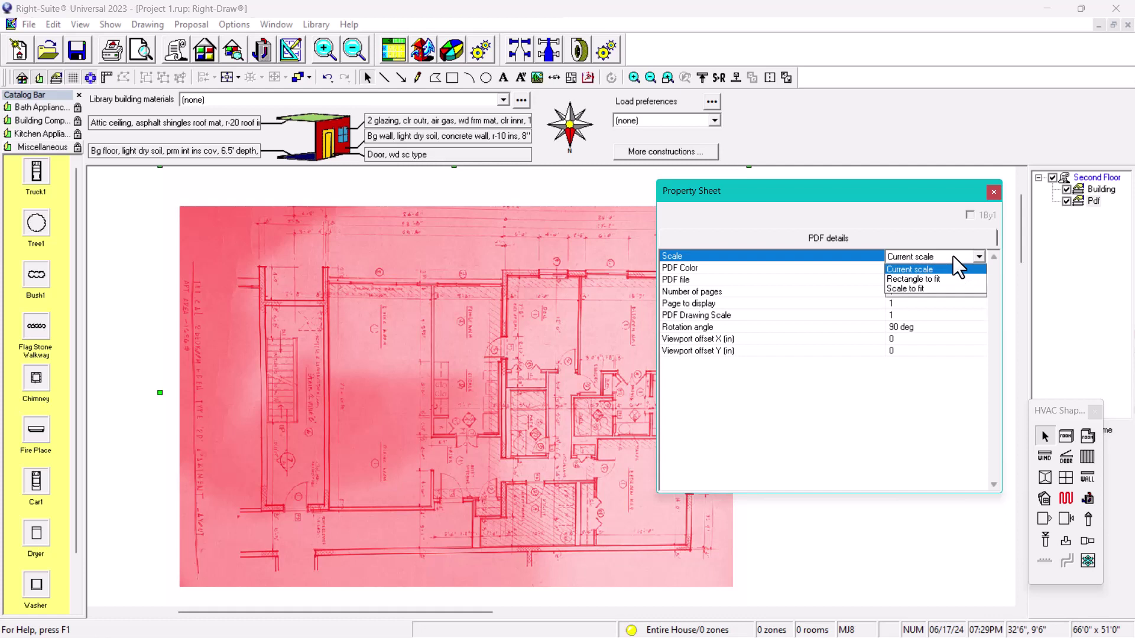
click(919, 280)
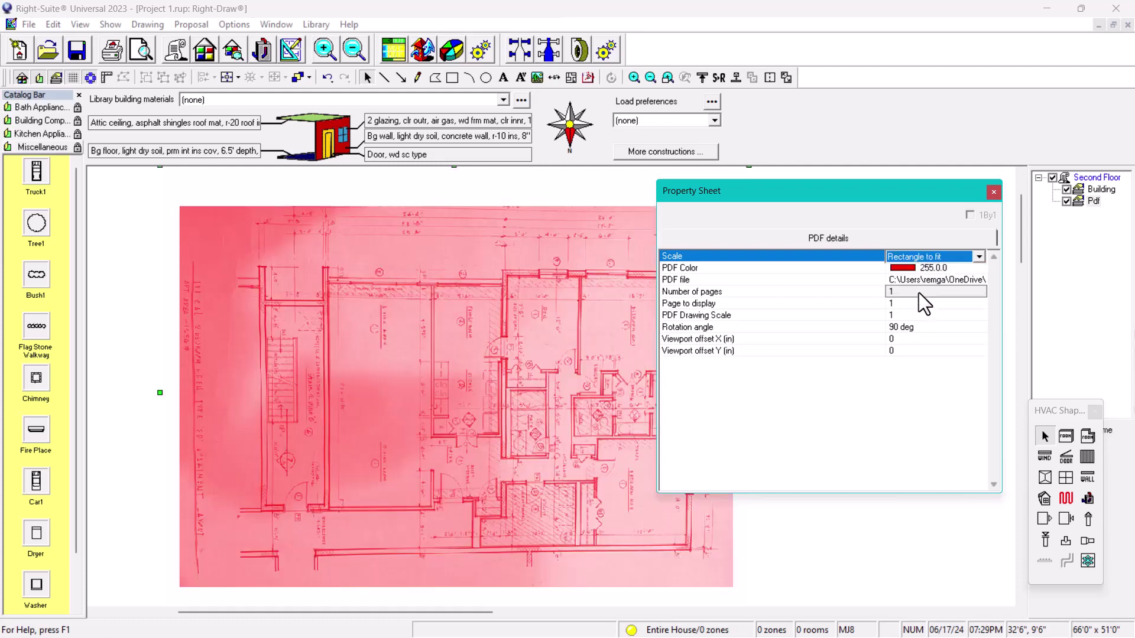
click(906, 256)
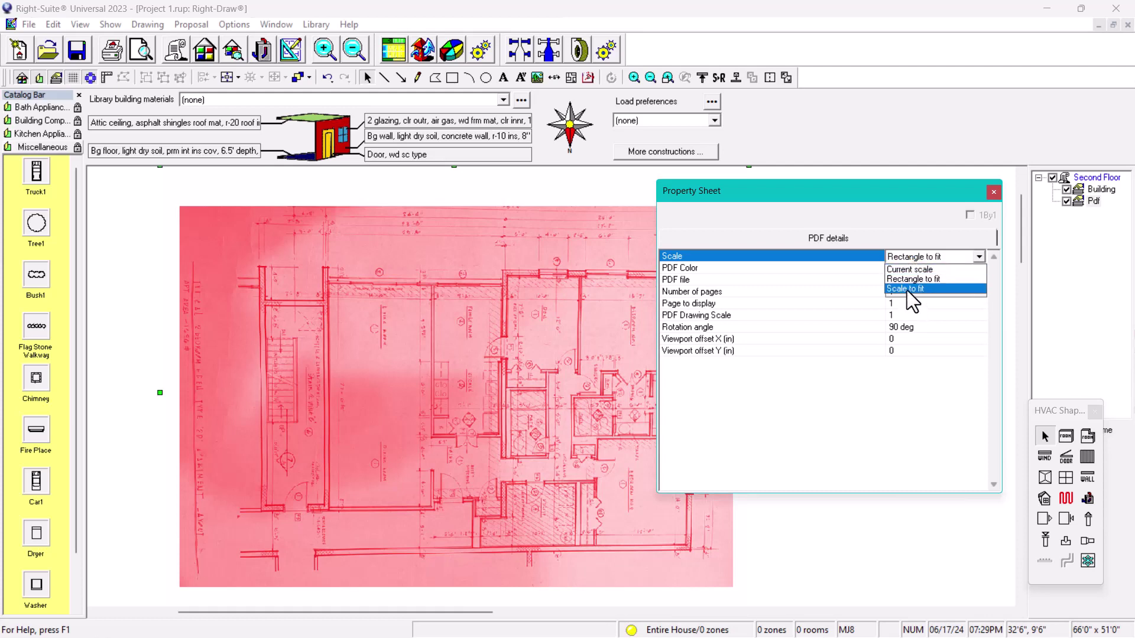
click(907, 290)
click(993, 192)
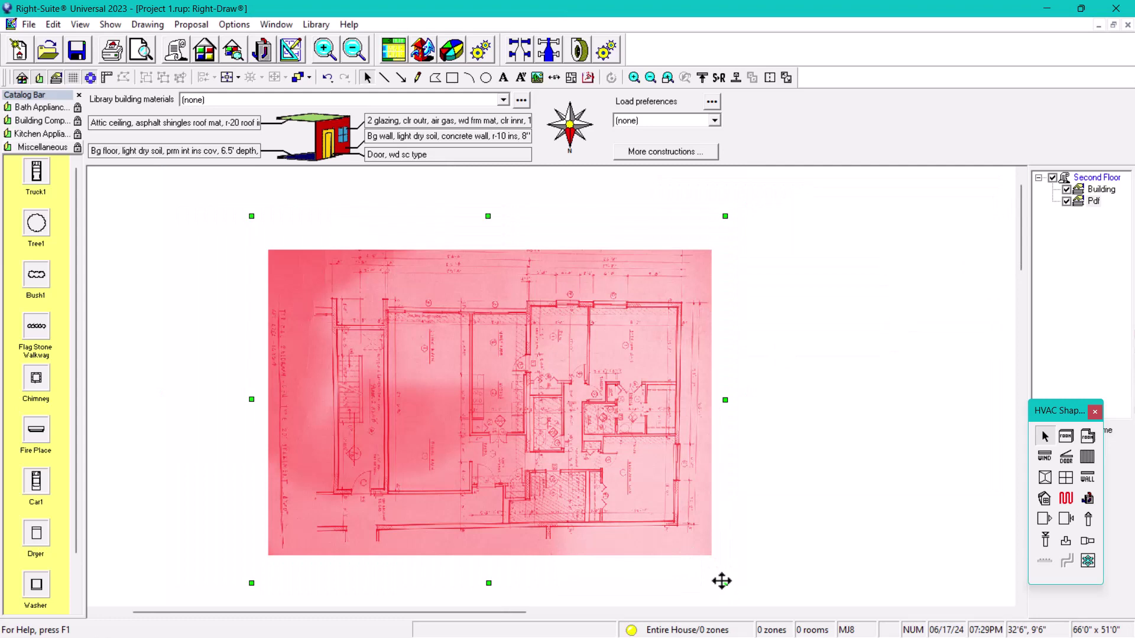
drag(725, 583, 468, 304)
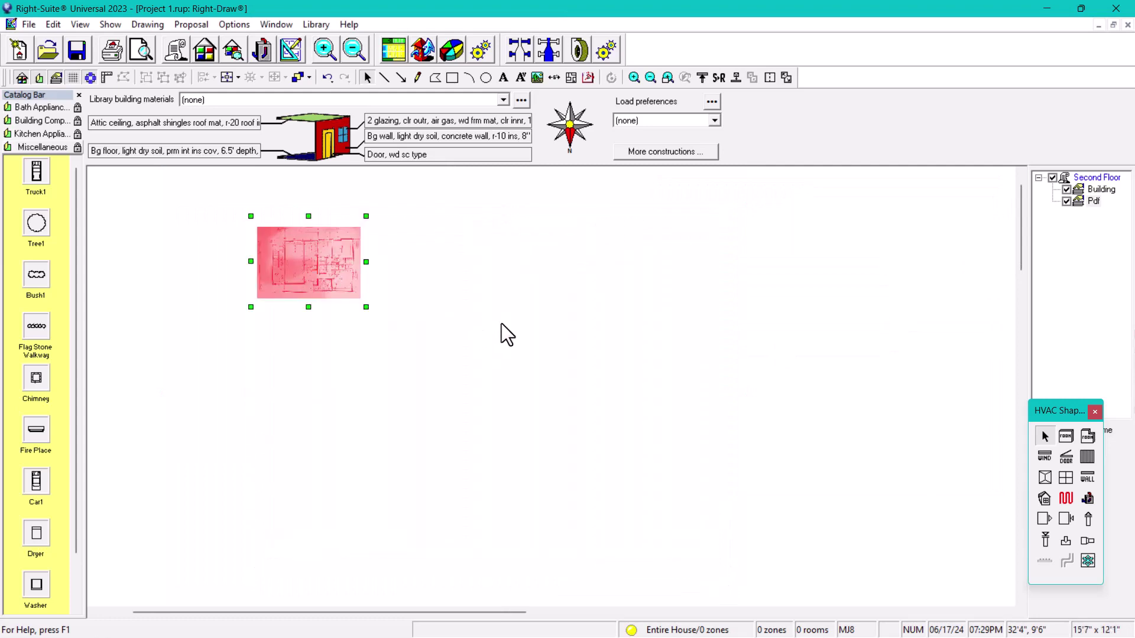
Set the shrunken floor plan's scale option to Rectangle to fit
double_click(294, 248)
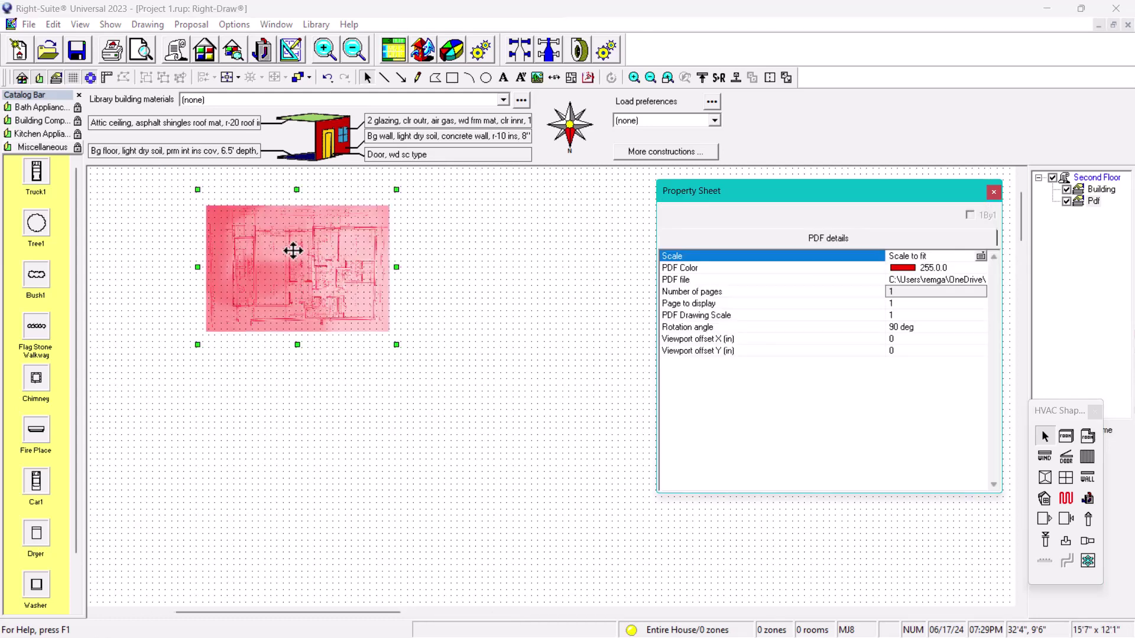
click(910, 254)
click(906, 283)
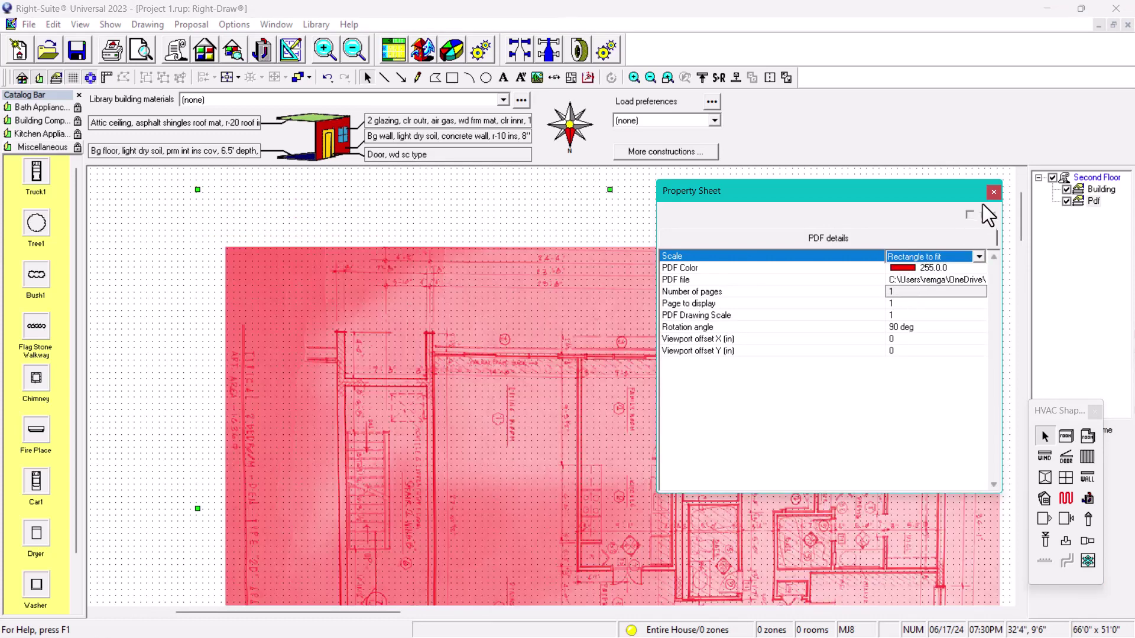
Return the floor plan's scale option to Scale to fit and shrink its frame to about 25'10" x 20'0"
click(980, 257)
click(912, 291)
click(993, 192)
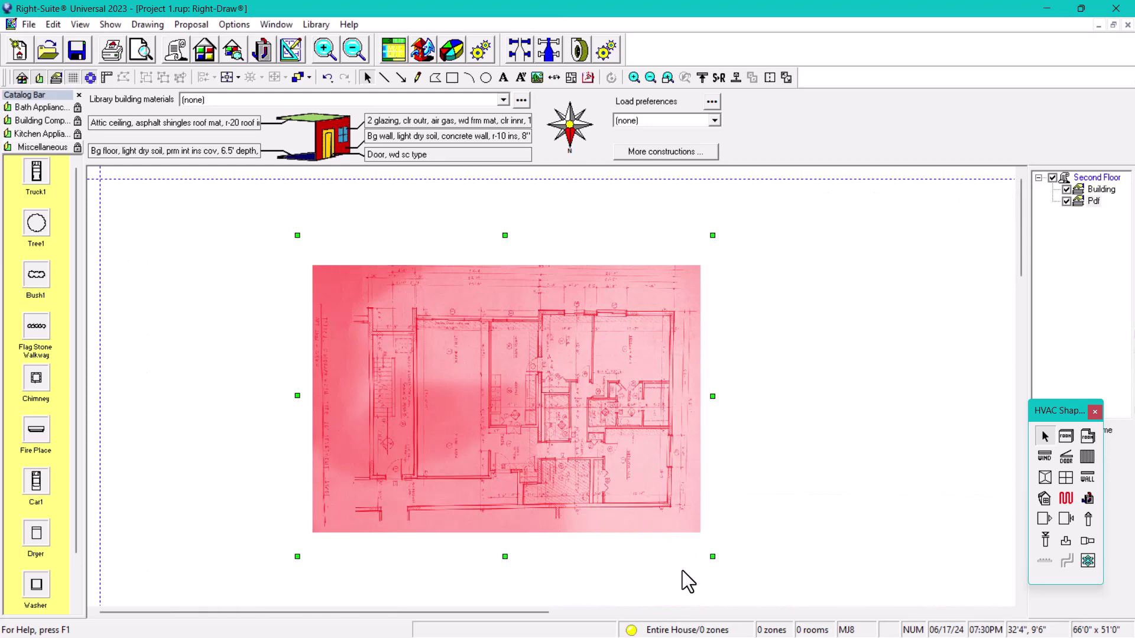
drag(712, 556, 460, 361)
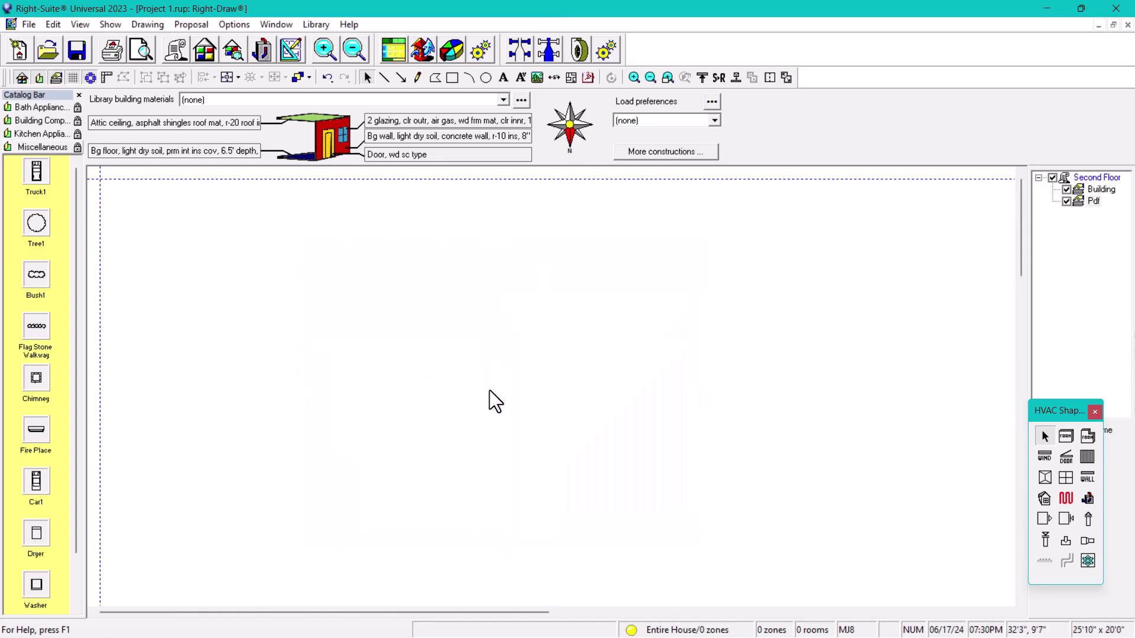
Set the reduced floor plan's scale option to Current scale and close its property sheet
drag(380, 291, 435, 406)
double_click(425, 390)
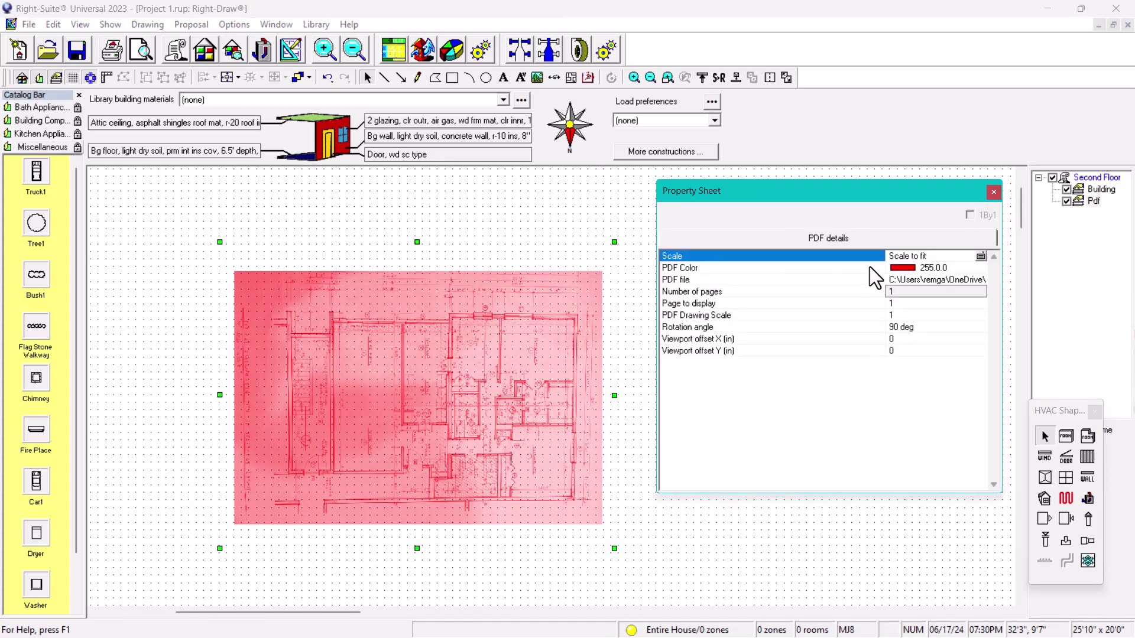
click(913, 254)
click(910, 268)
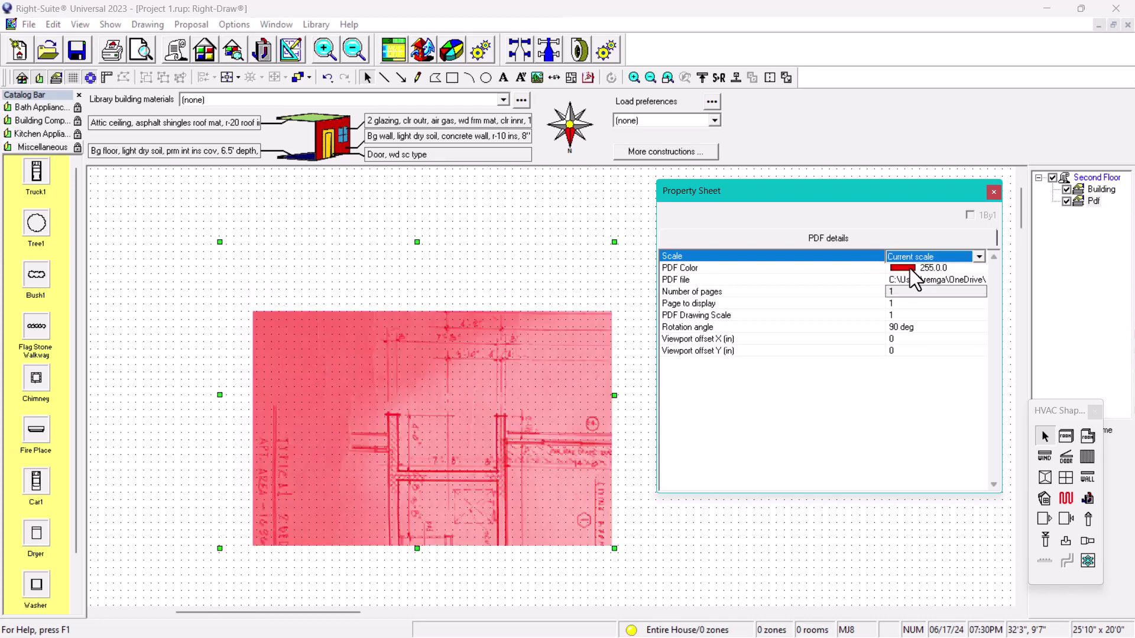
click(993, 192)
Enlarge the floor plan's frame to about 65'9" x 49'4" so that it encloses the whole plan
scroll(595, 435, down, 1)
middle_drag(595, 435, 506, 366)
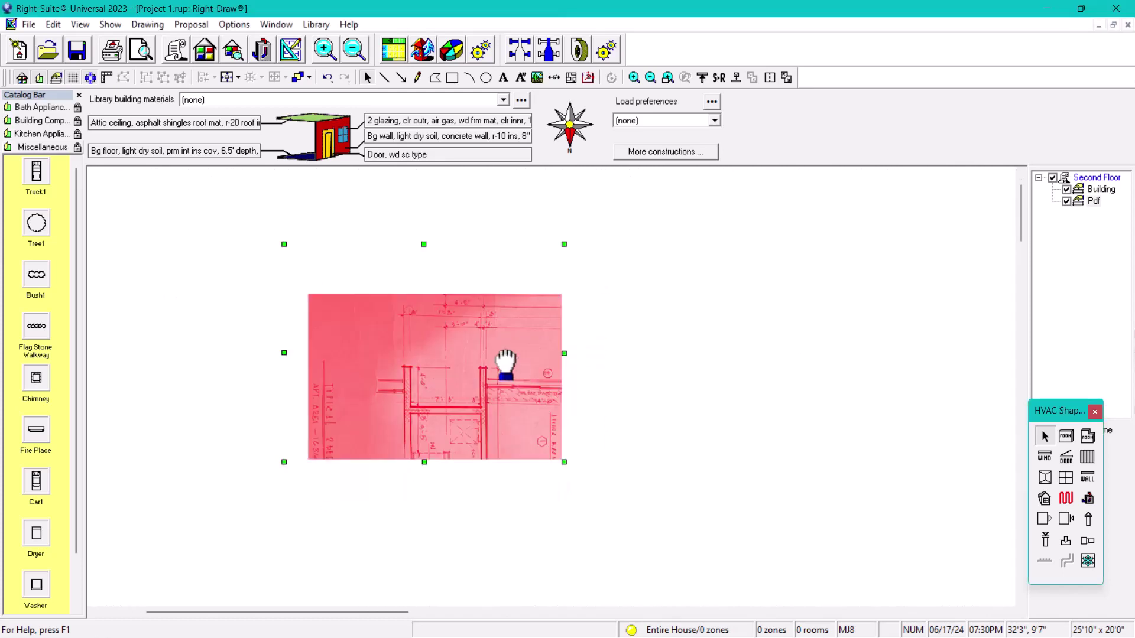
drag(514, 430, 770, 587)
scroll(534, 431, down, 1)
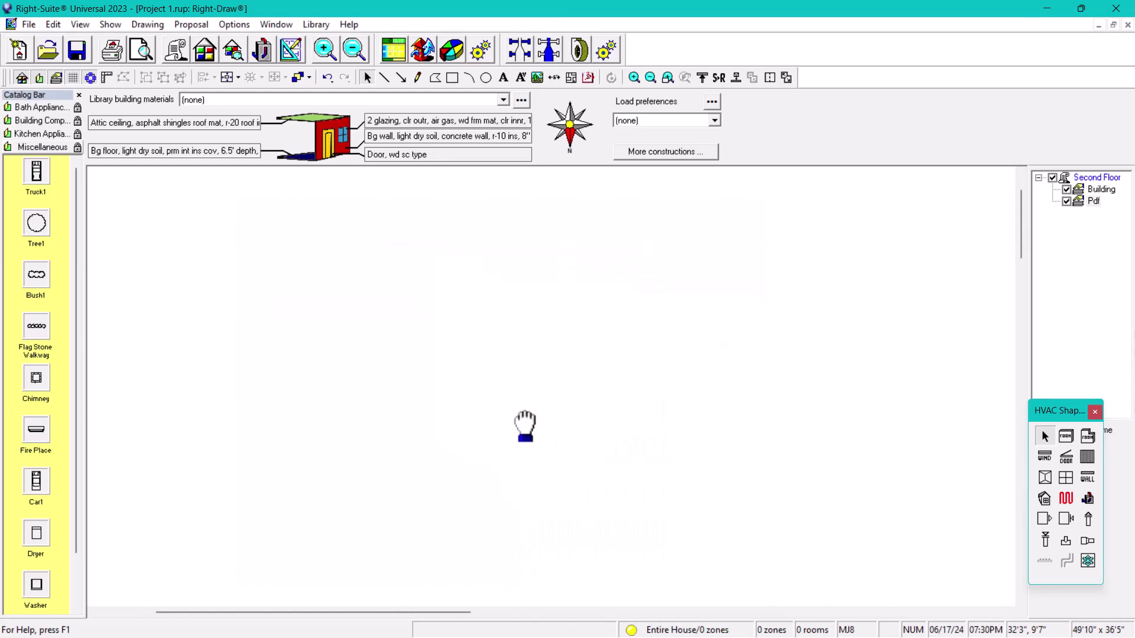
drag(555, 466, 780, 558)
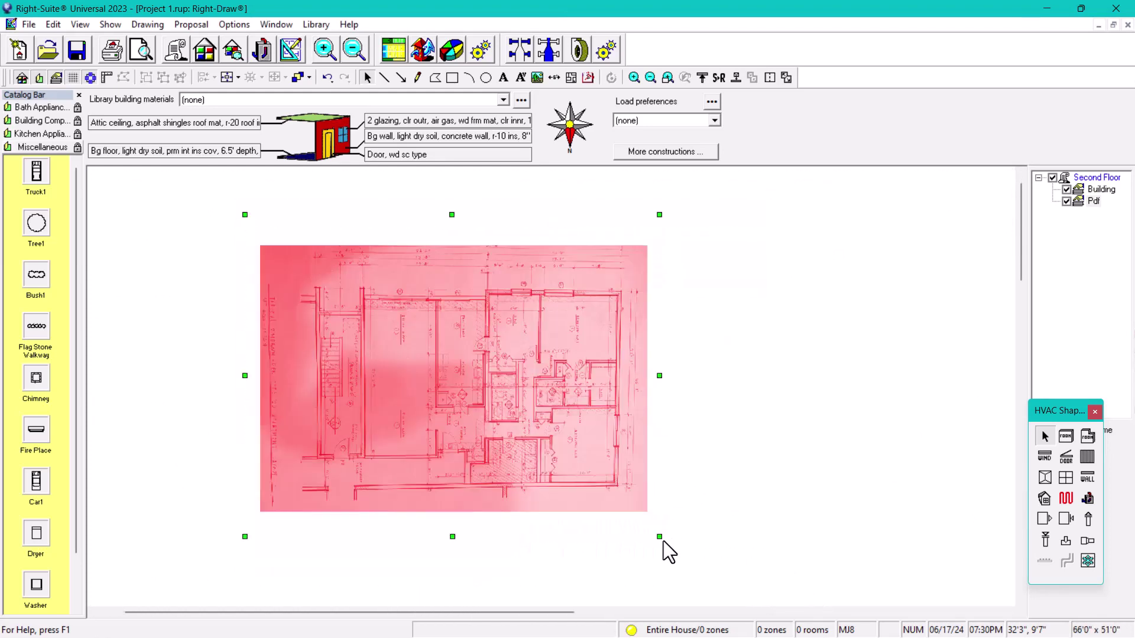
drag(659, 536, 659, 526)
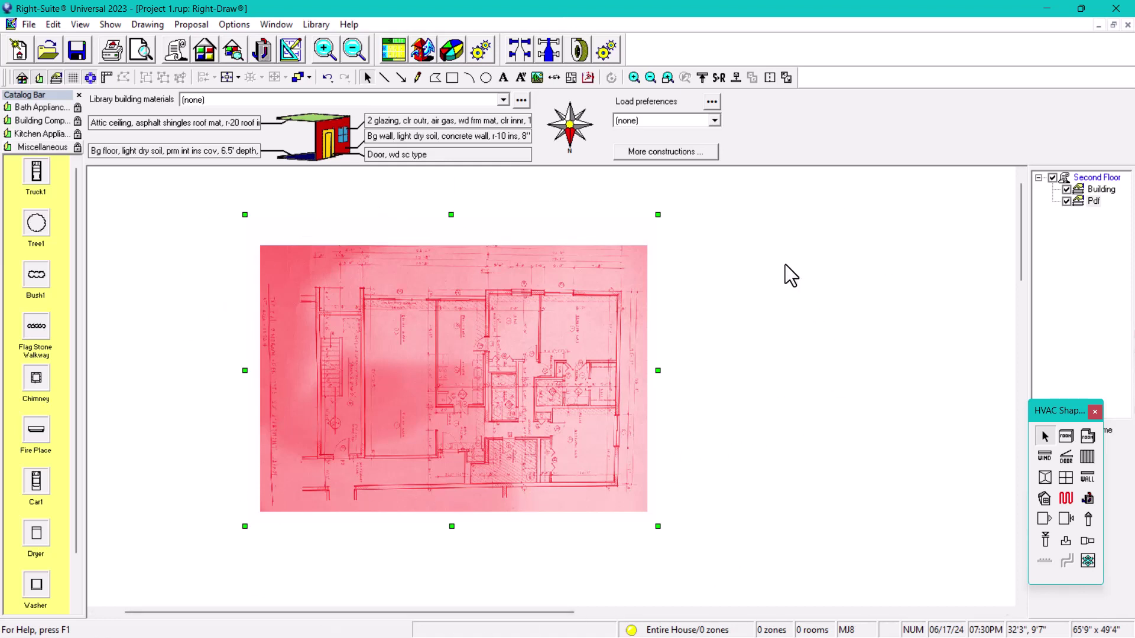
Deselect the floor plan and turn on the rulers around the drawing sheet
click(201, 243)
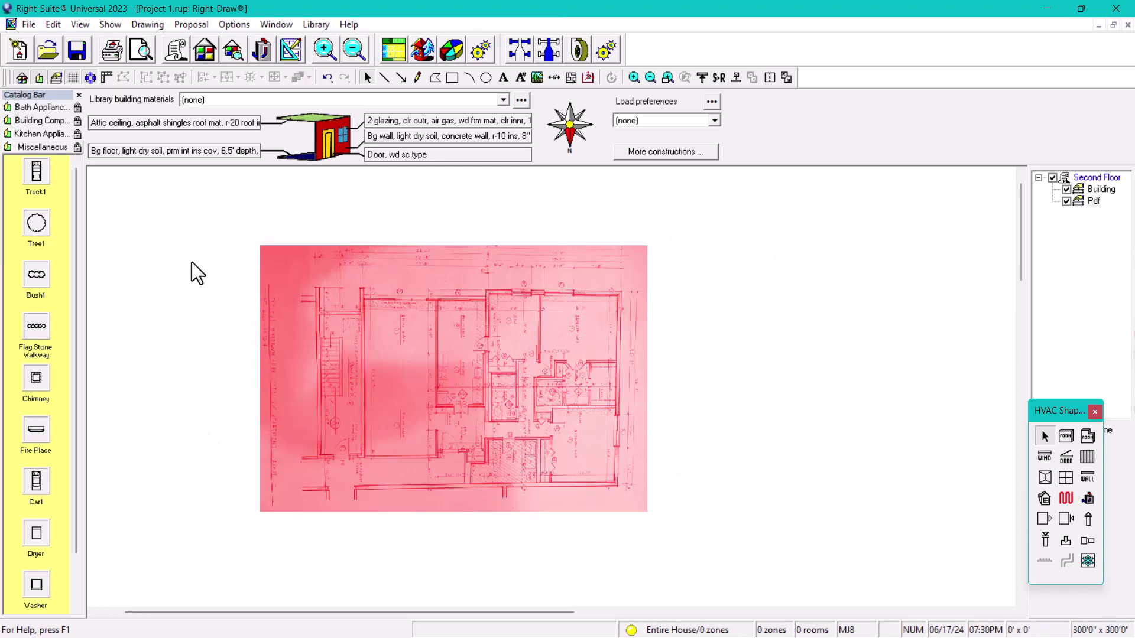
click(105, 78)
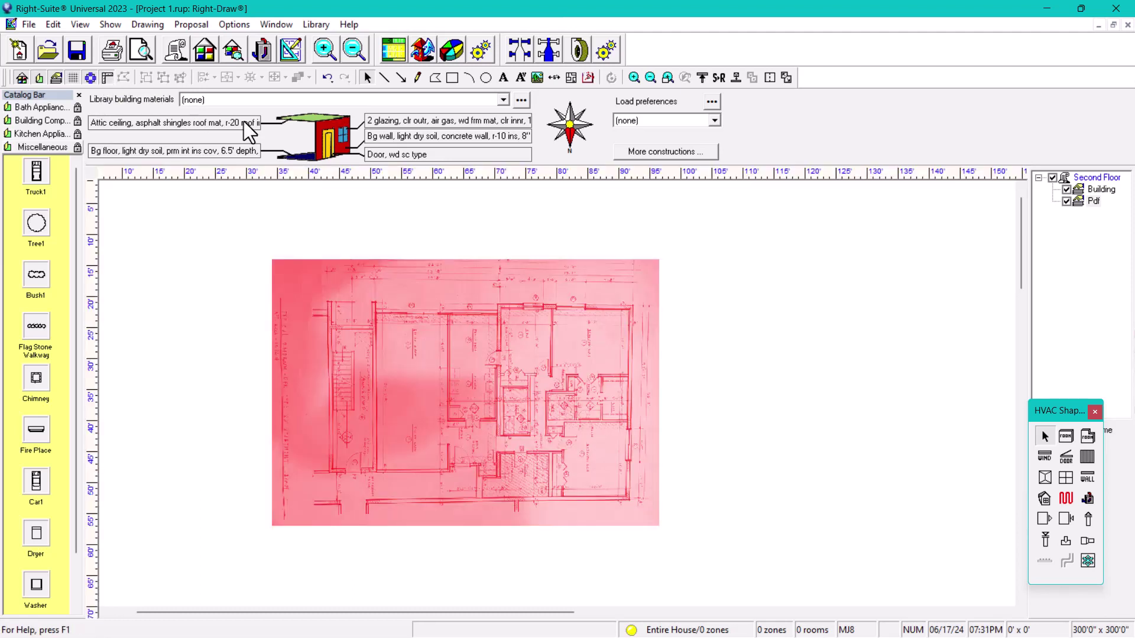
Review the available drawing scales and hide the rulers around the sheet
right_click(451, 173)
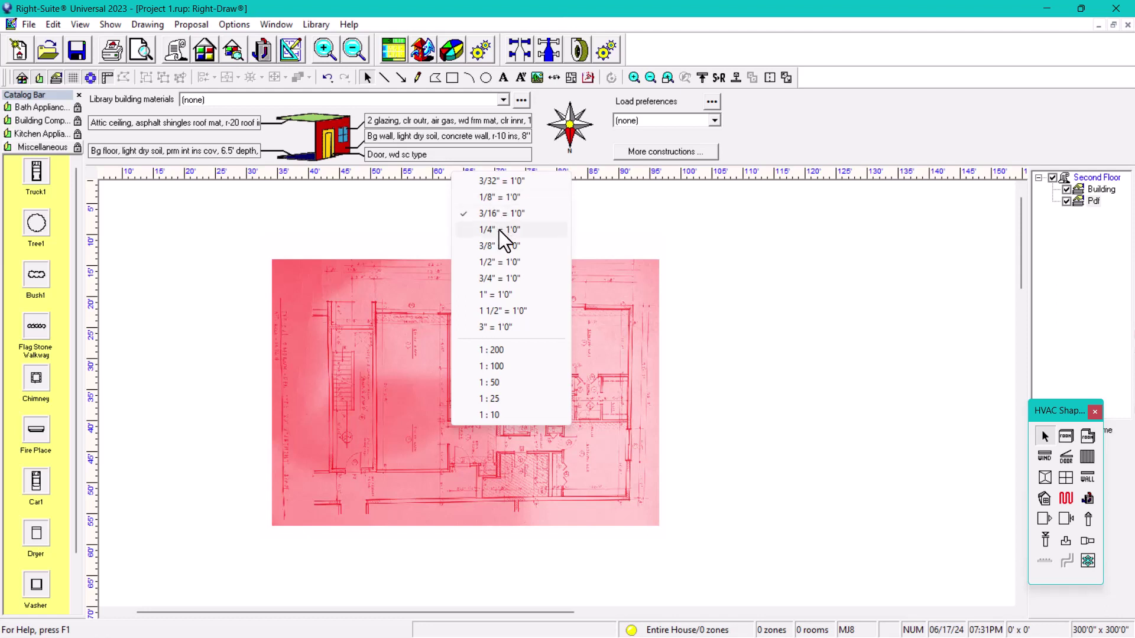
click(654, 350)
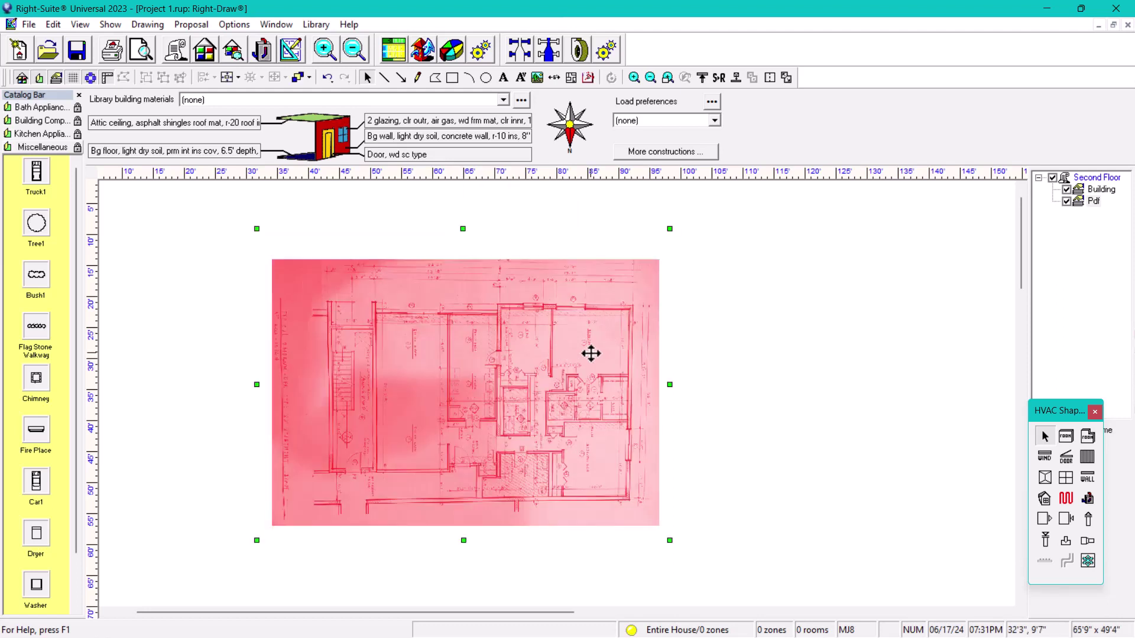
click(485, 174)
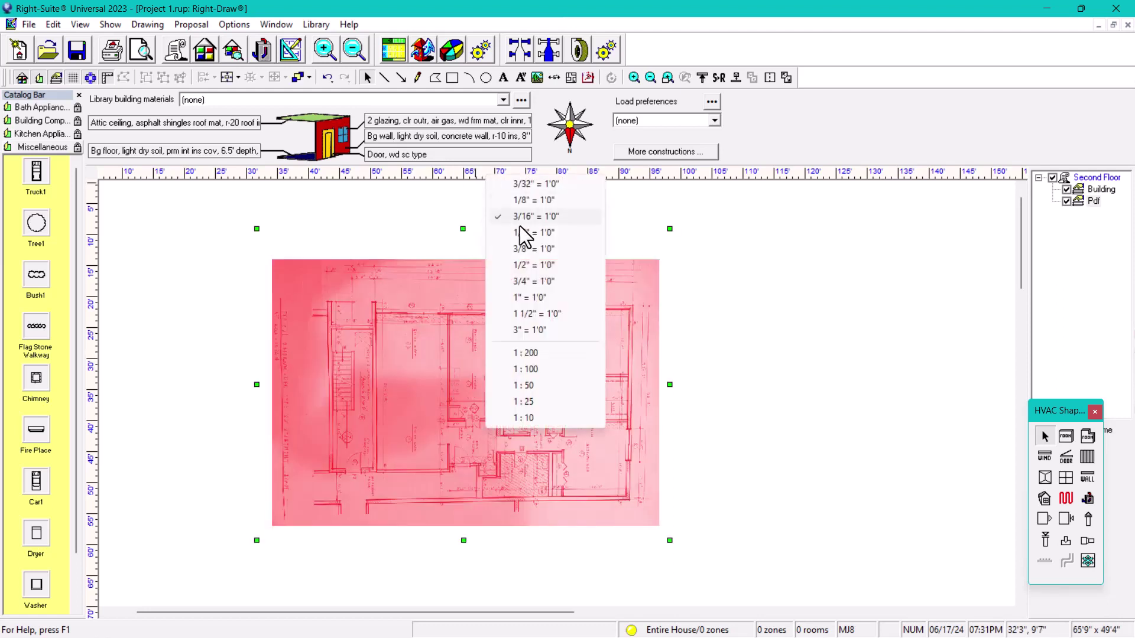
click(801, 347)
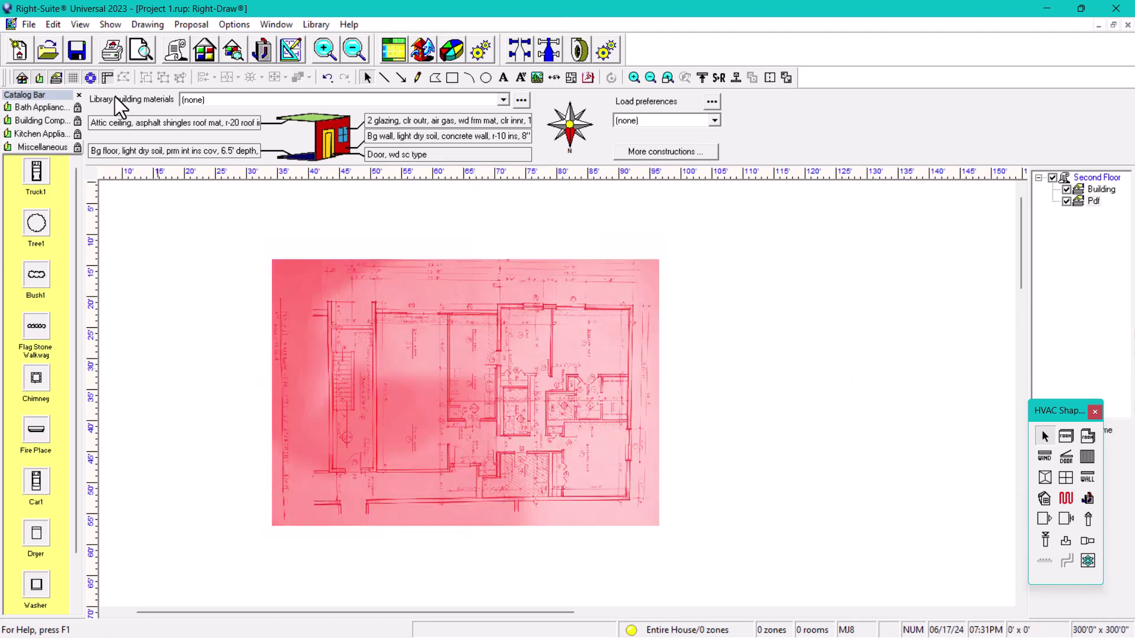
click(104, 74)
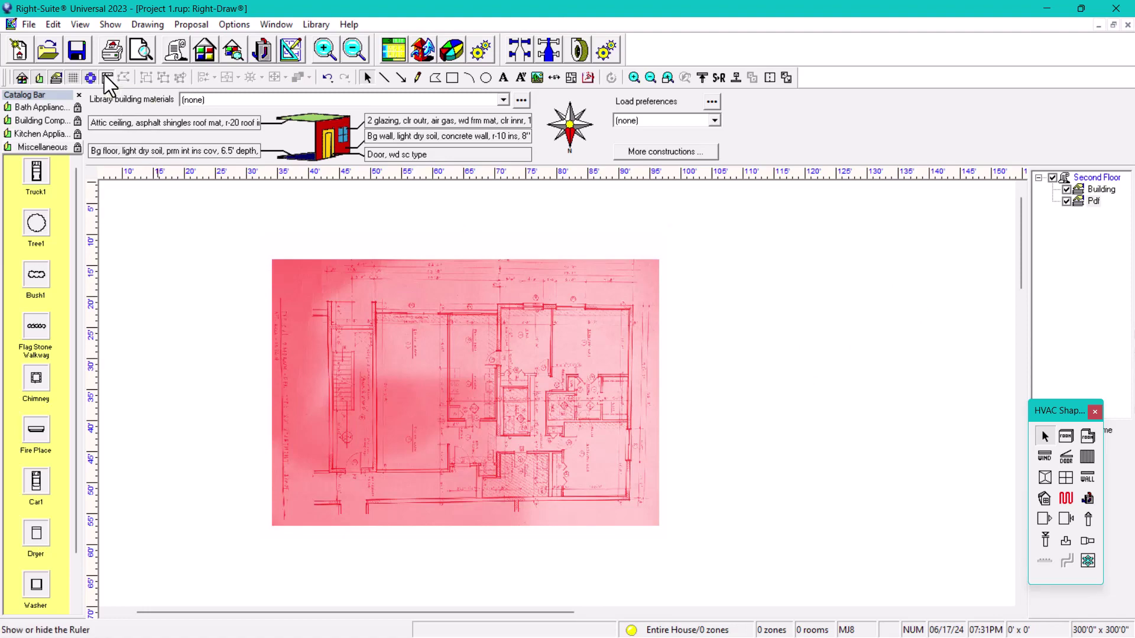
Calibrate the floor plan by marking the foyer's entry door opening and setting its length to 3 ft
scroll(517, 436, up, 3)
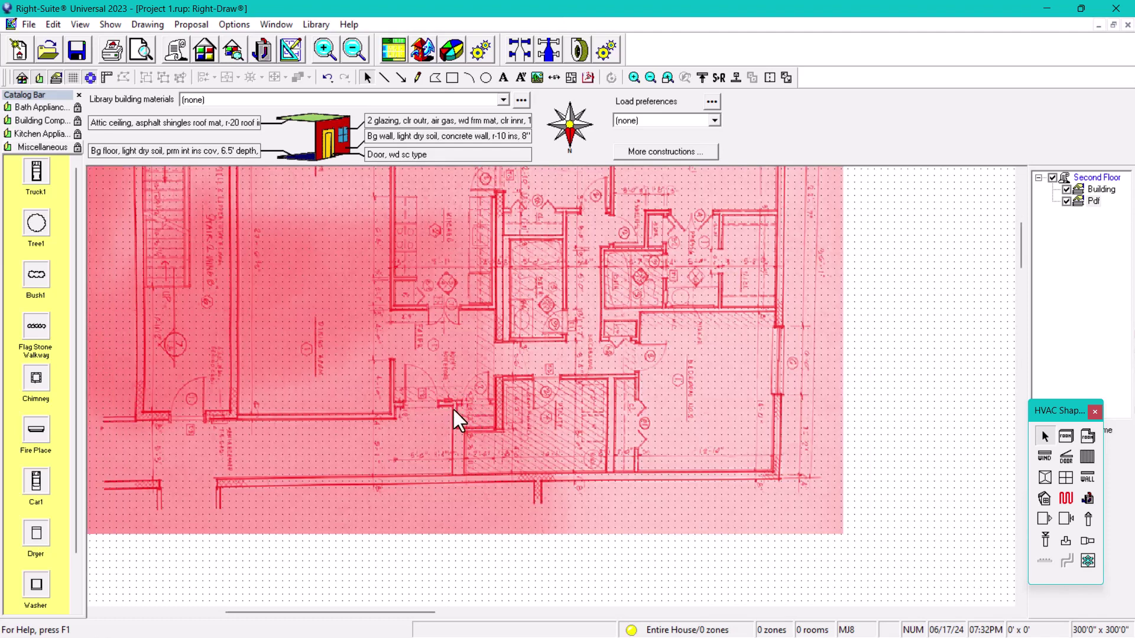
scroll(448, 414, down, 2)
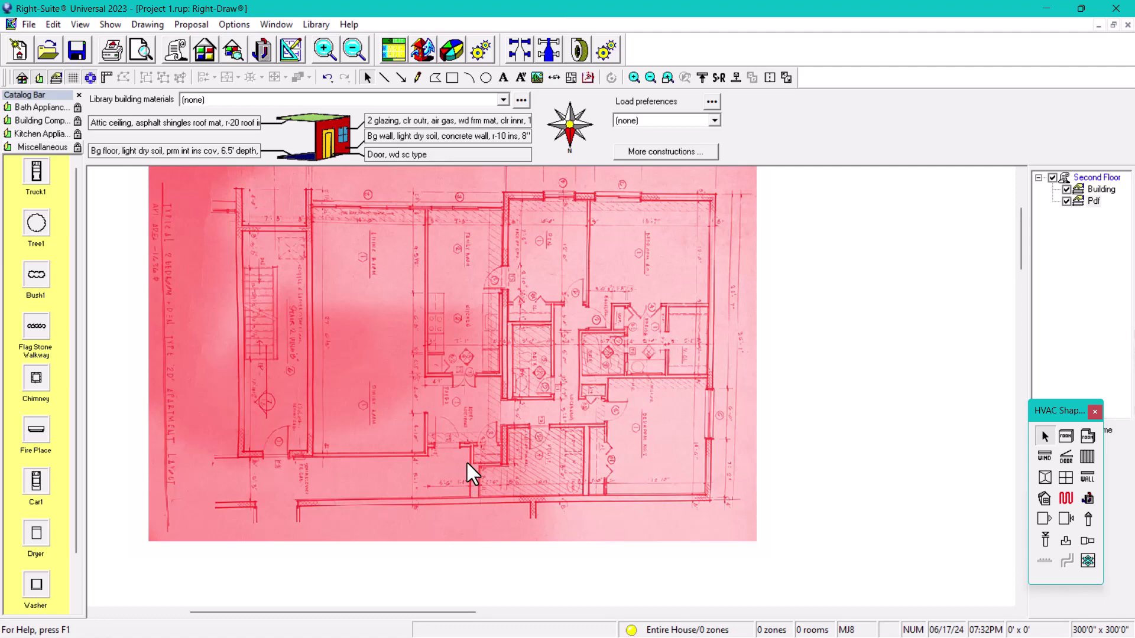
scroll(467, 463, up, 2)
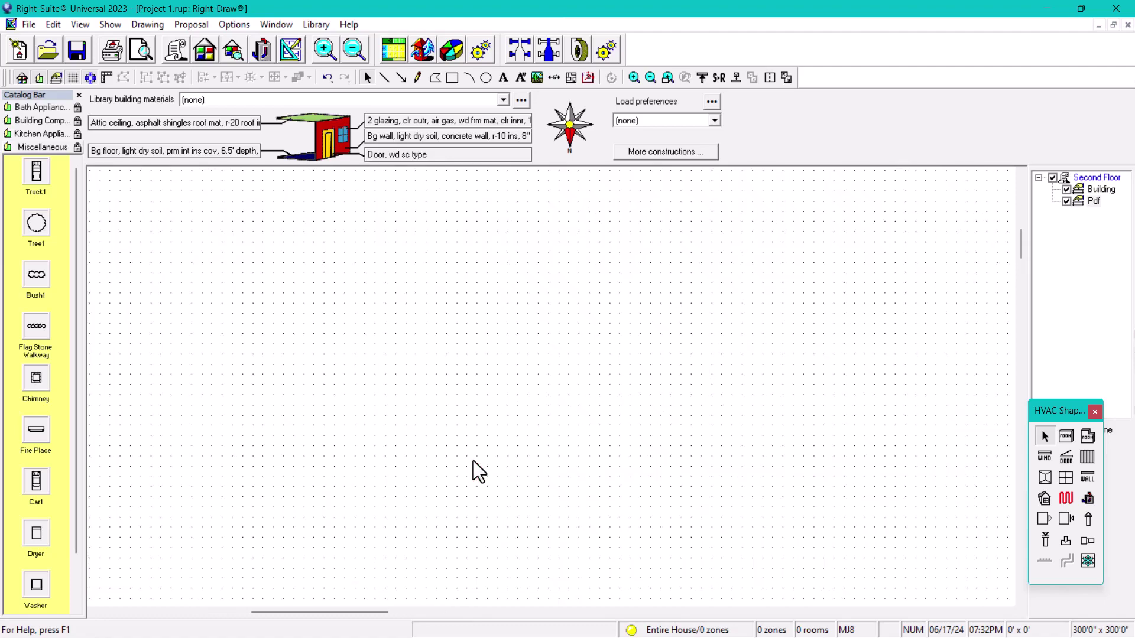
scroll(424, 437, up, 1)
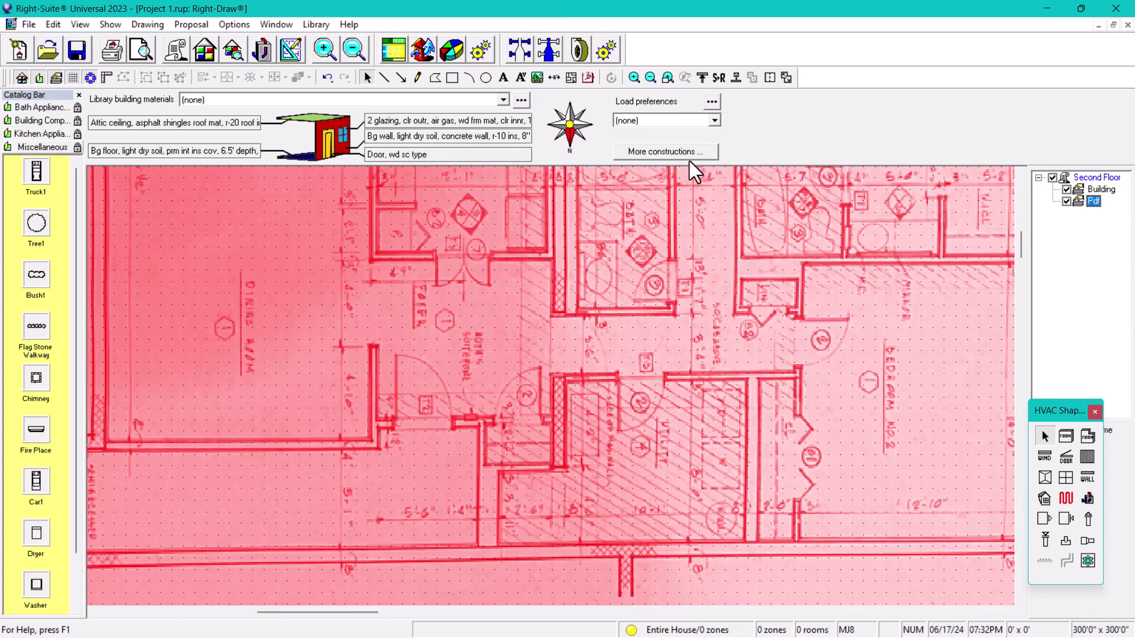
click(393, 428)
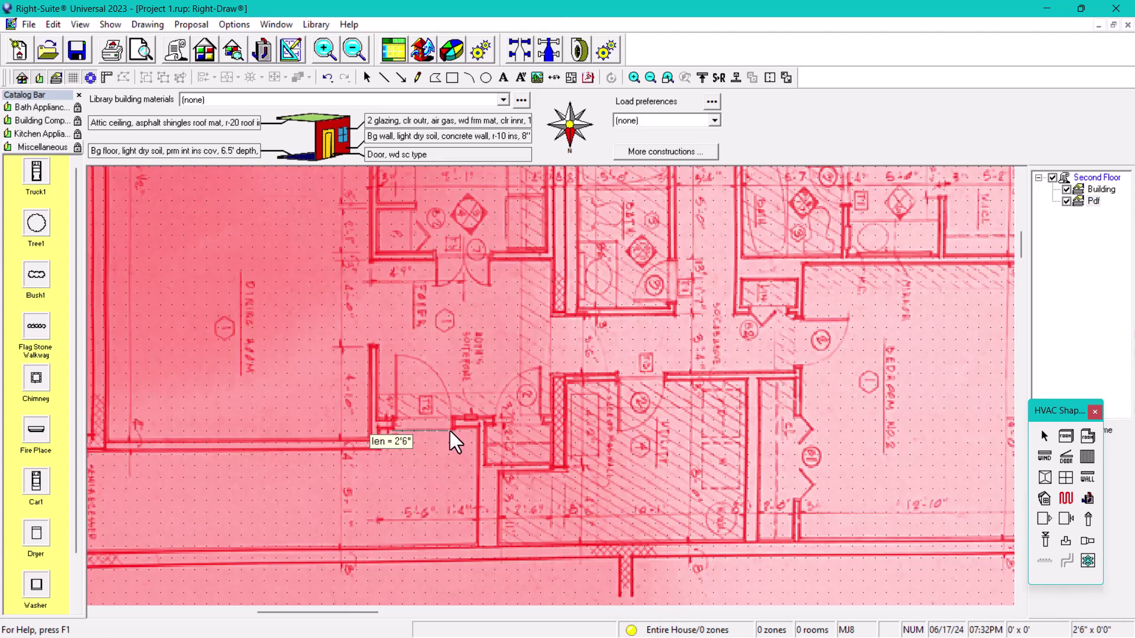
click(449, 432)
drag(626, 326, 597, 325)
key(BackSpace)
text(3)
key(Return)
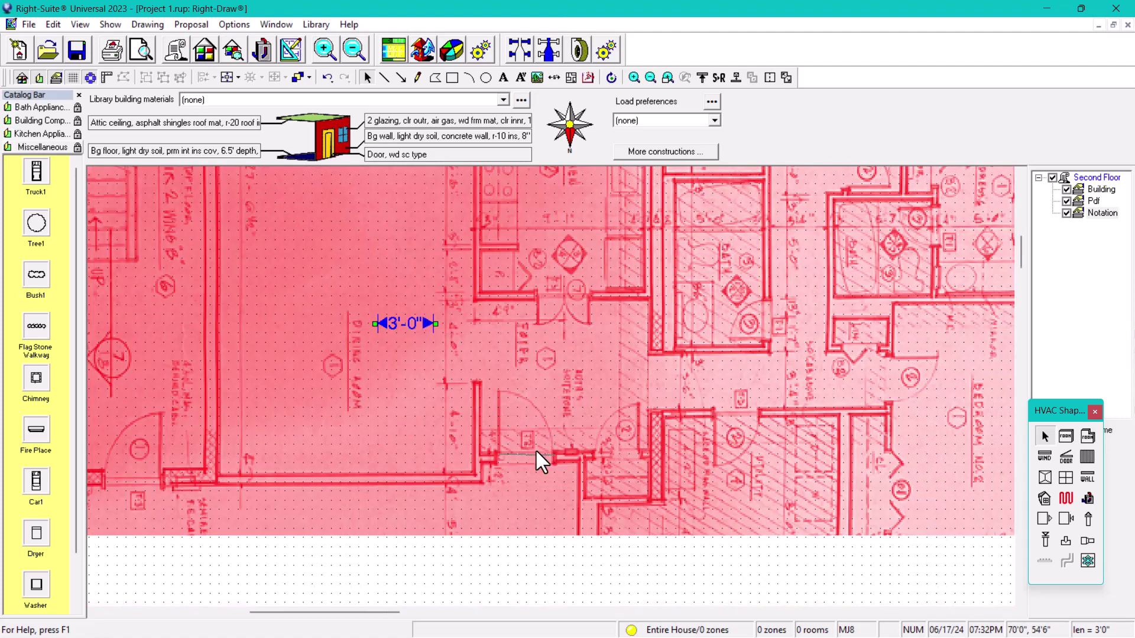
Place the 3'-0" dimension across the foyer's entry door opening and enlarge the floor plan's frame to about 79'2" x 61'2"
click(537, 456)
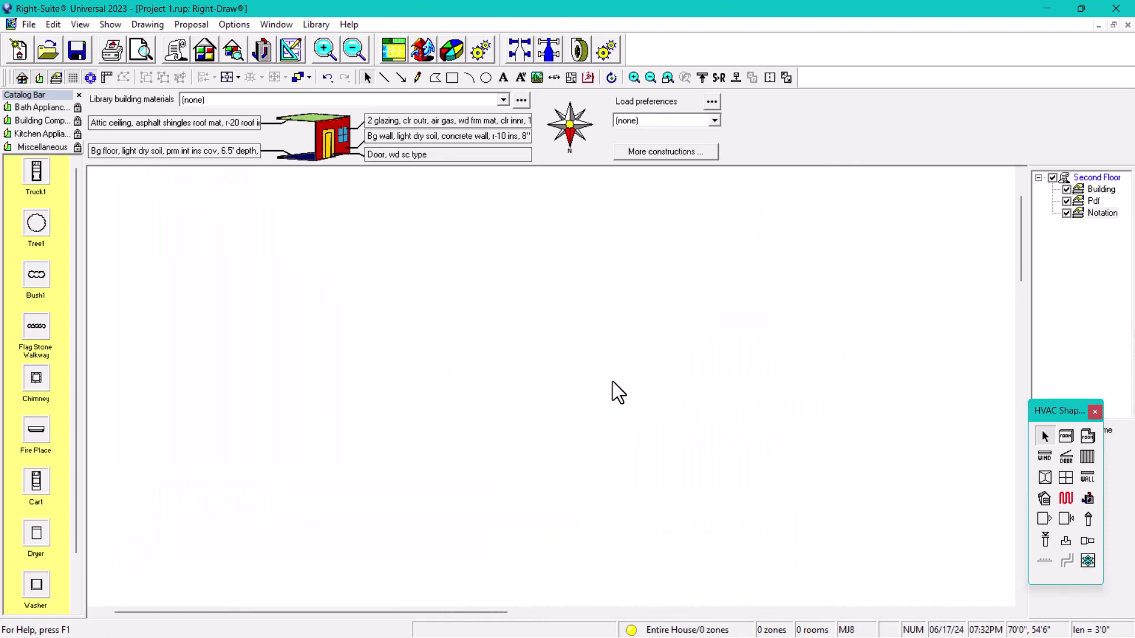
click(593, 453)
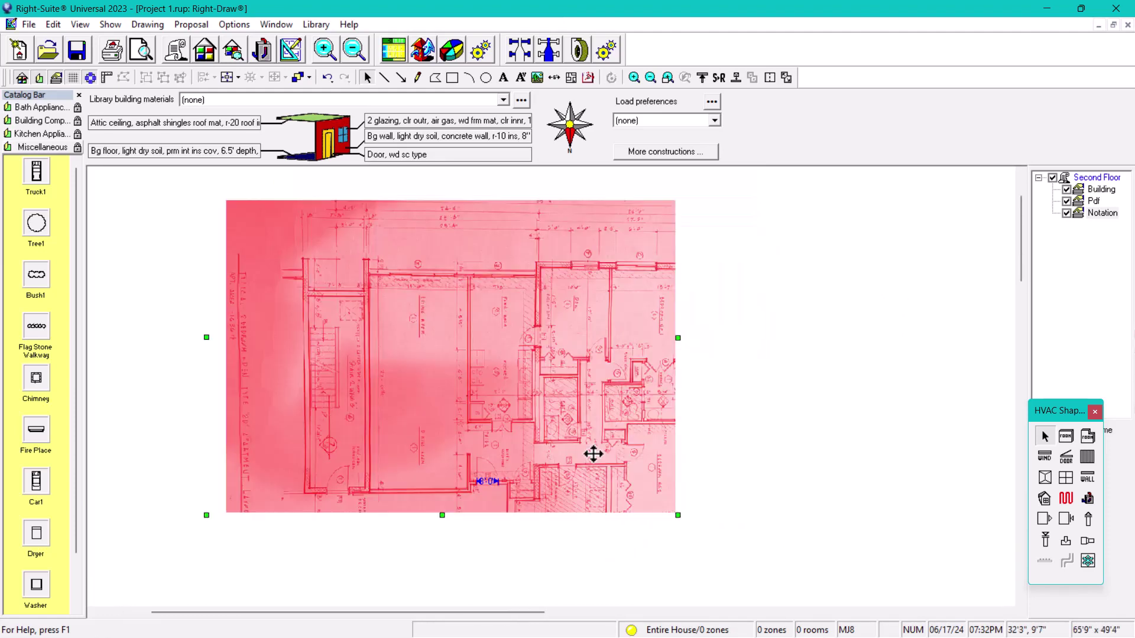
drag(677, 515, 828, 597)
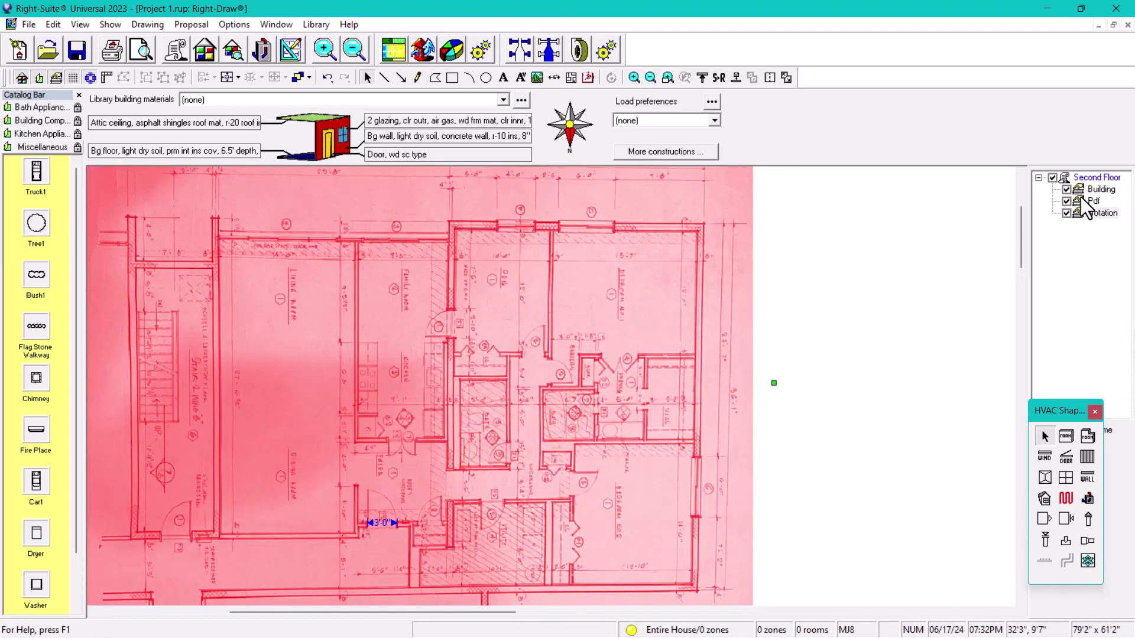
Lock the Pdf layer and make Building the active layer, leaving both layers shown
click(1079, 201)
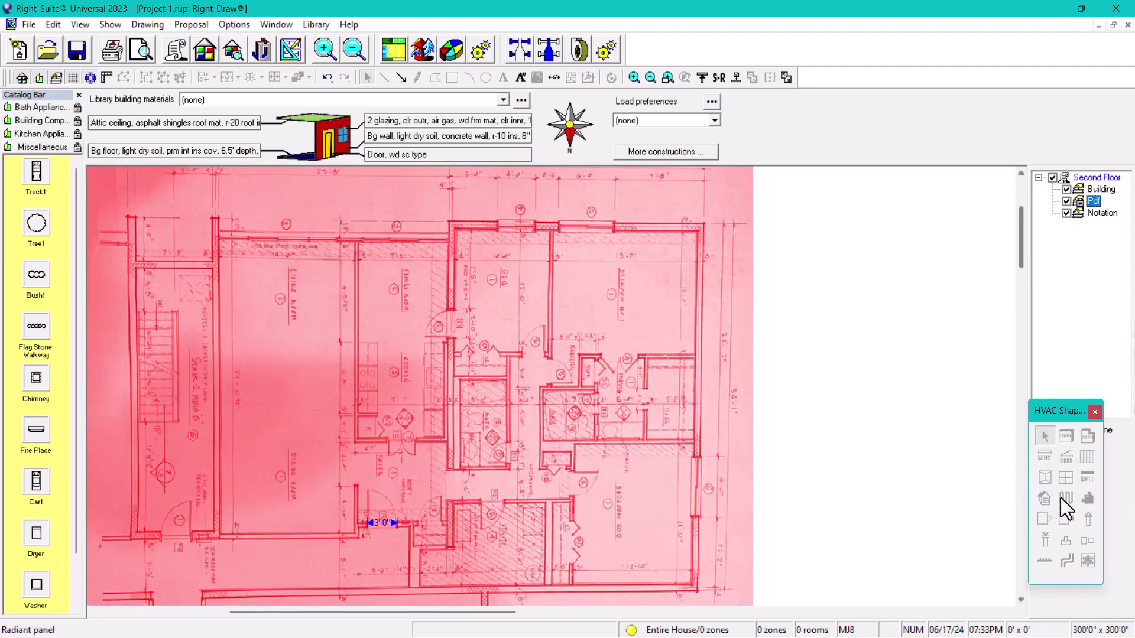
click(1067, 201)
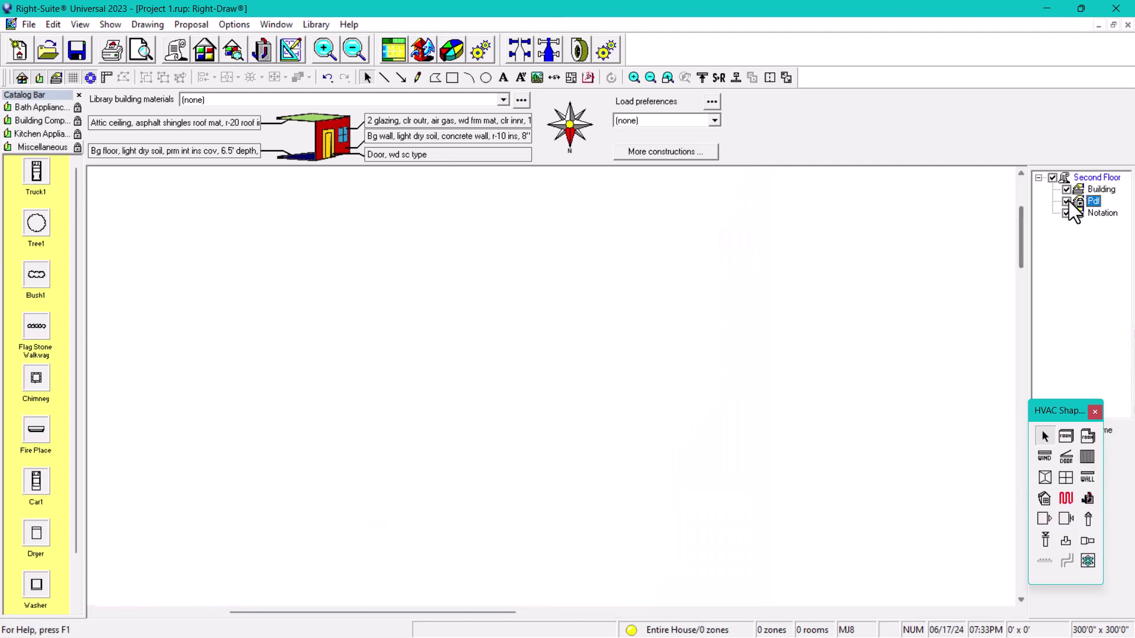
click(1067, 201)
click(1067, 191)
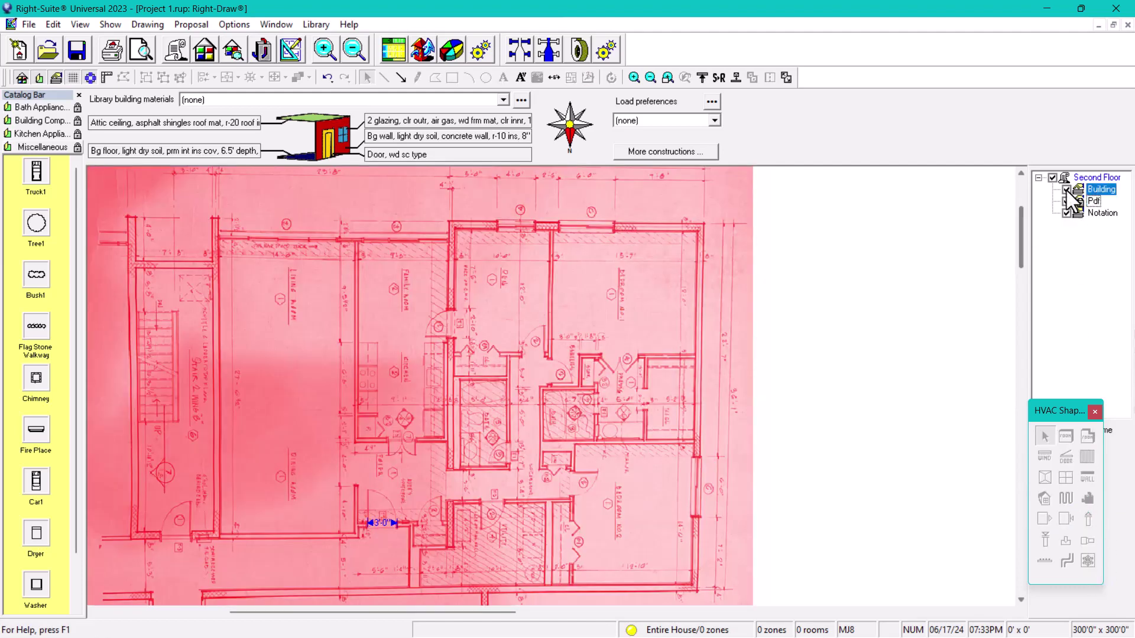
click(1067, 191)
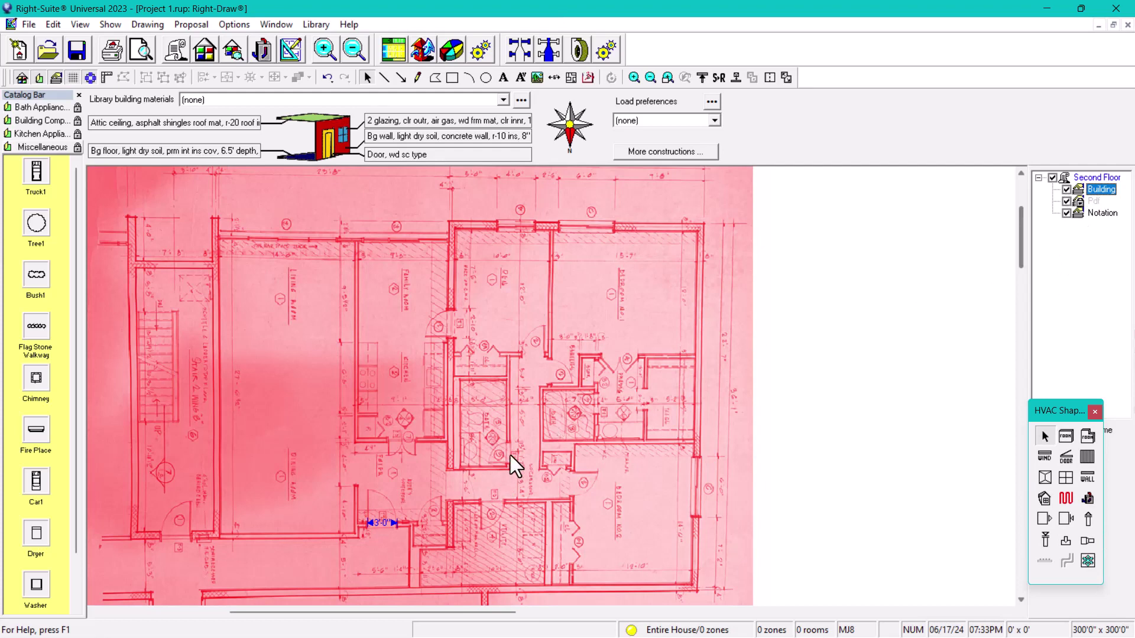
click(782, 358)
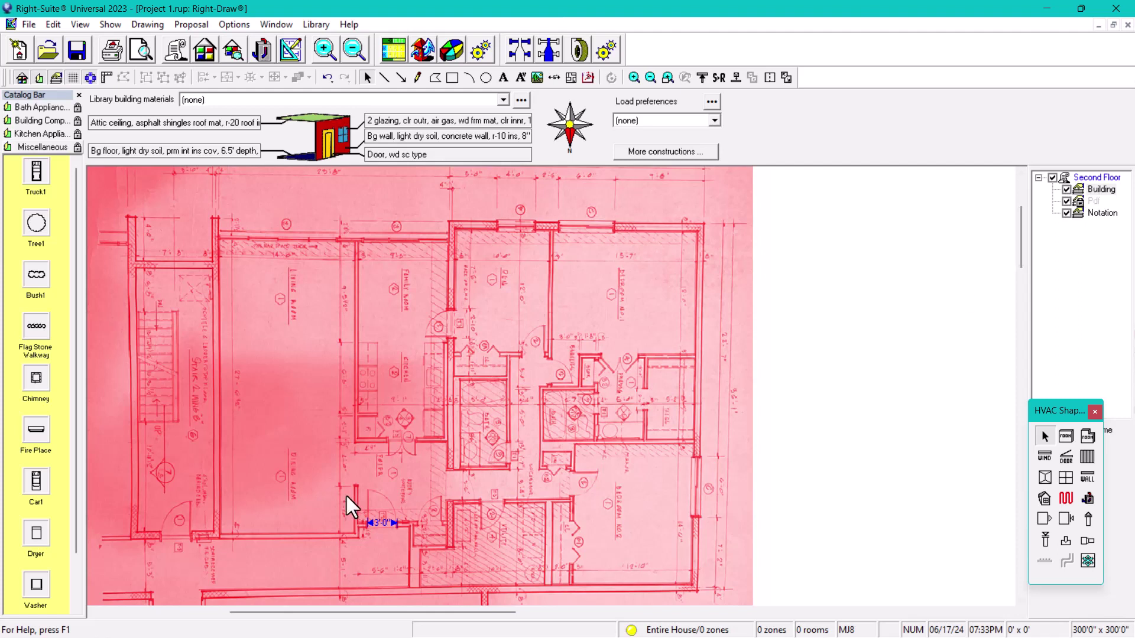
Delete the 3'-0" dimension at the door and draw a room about 9'0" x 8'6" over the foyer
click(381, 522)
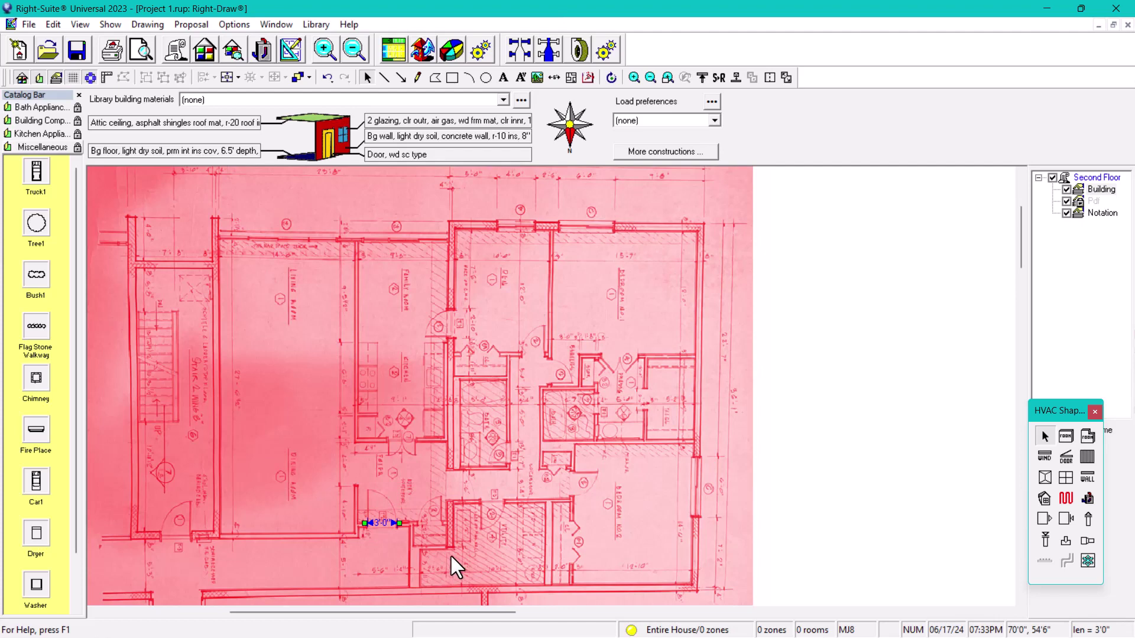
key(Delete)
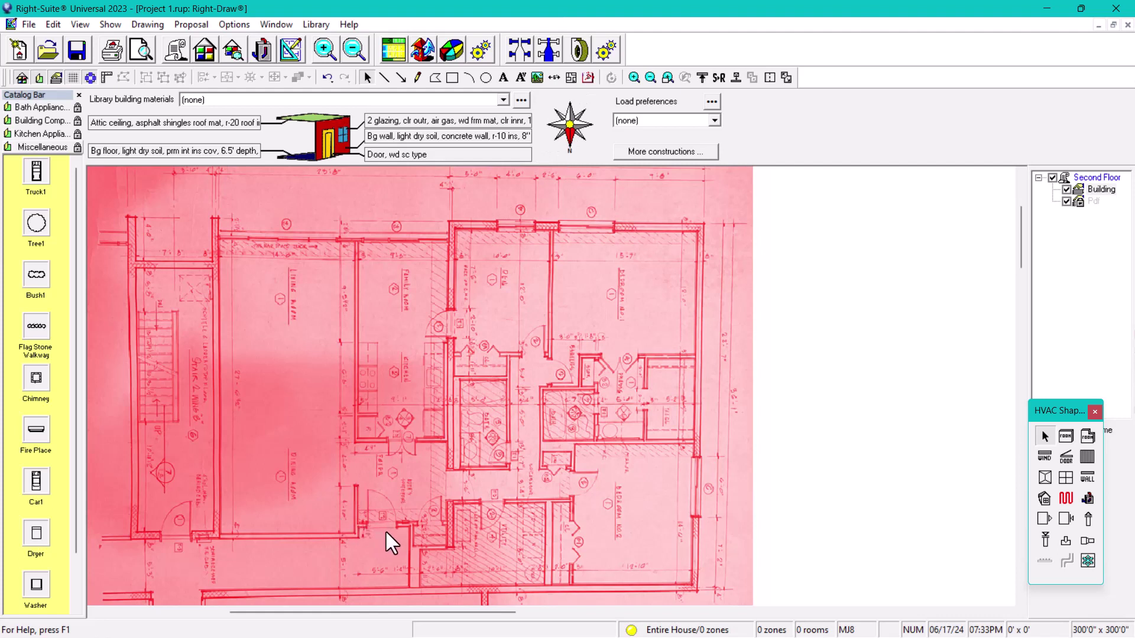
click(1066, 436)
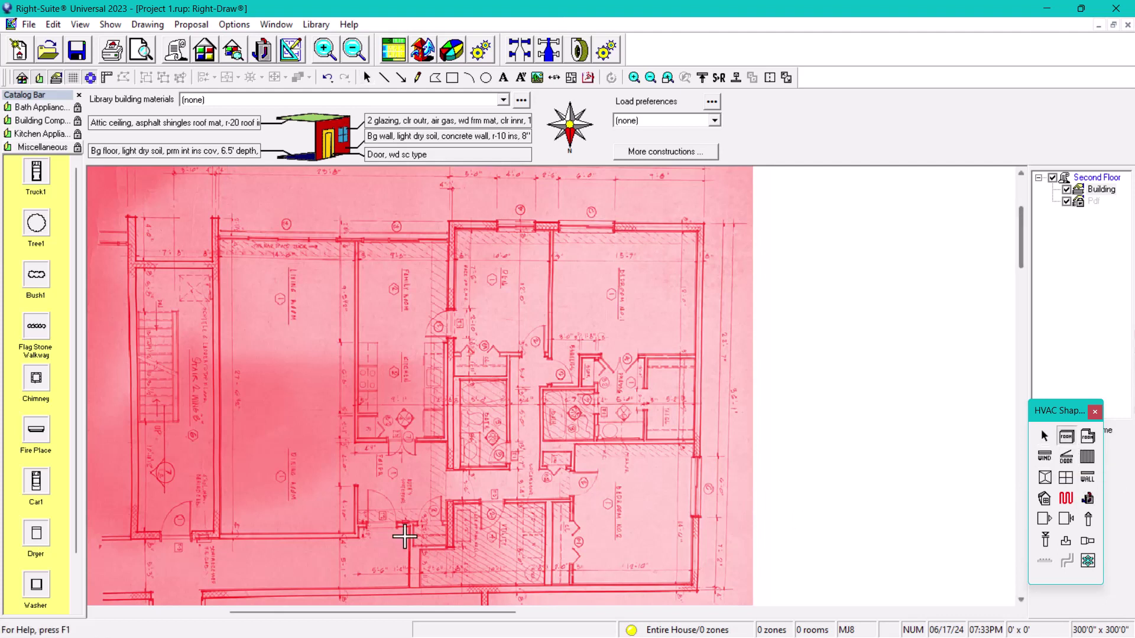
drag(358, 442, 446, 525)
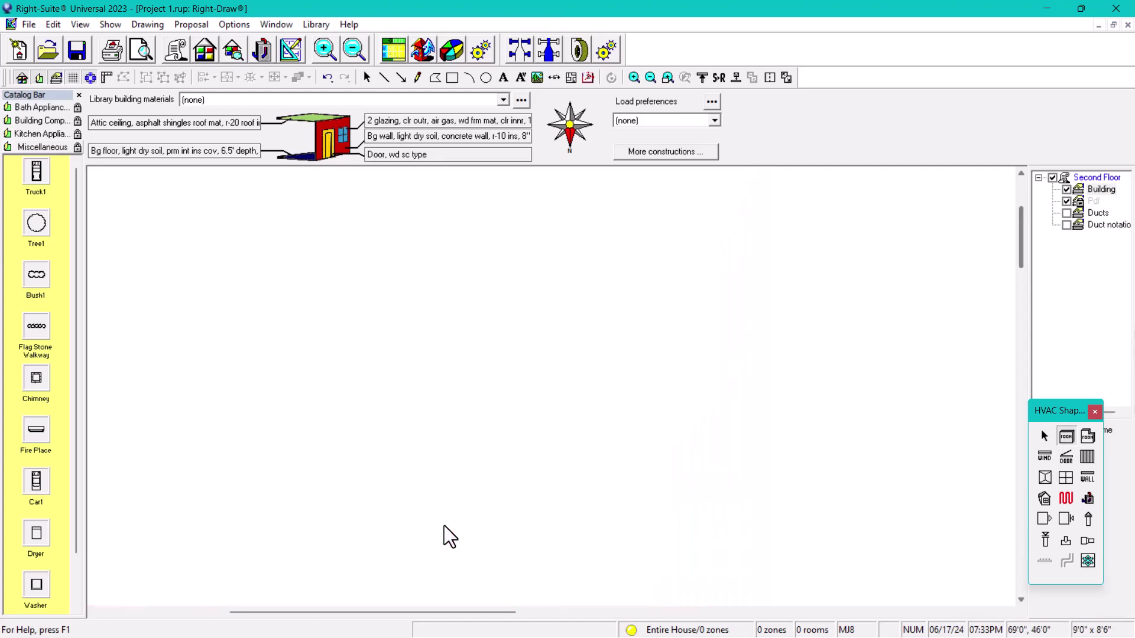
Add a door about 3'0" wide over the entry opening in the foyer's lower wall and set its type to Opening TopLeft
click(1066, 457)
drag(369, 525, 399, 525)
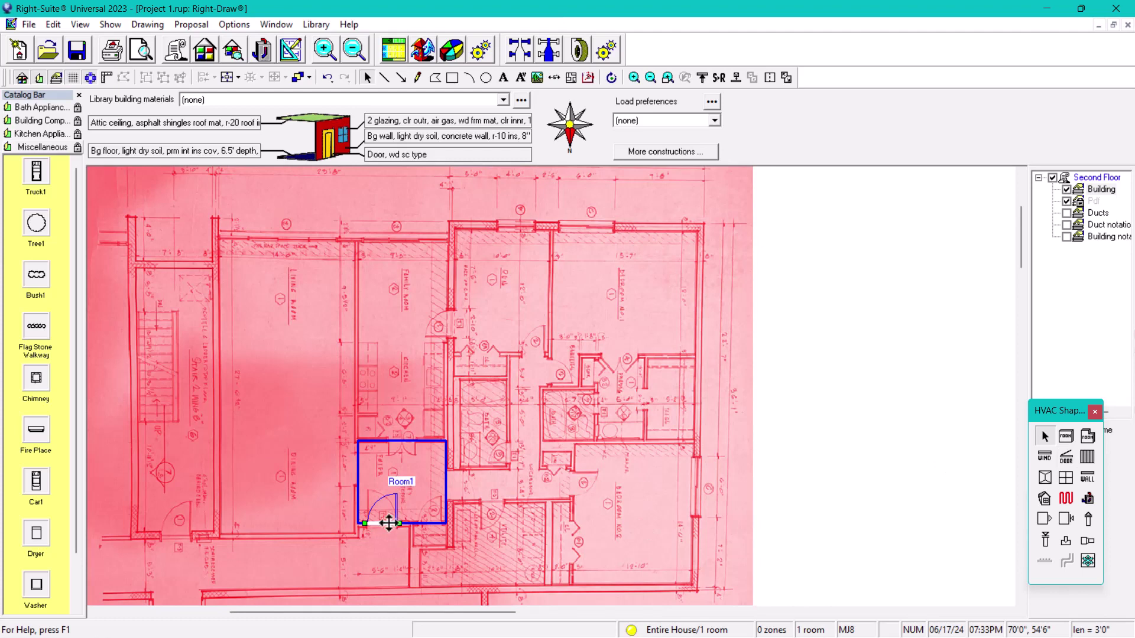
double_click(388, 523)
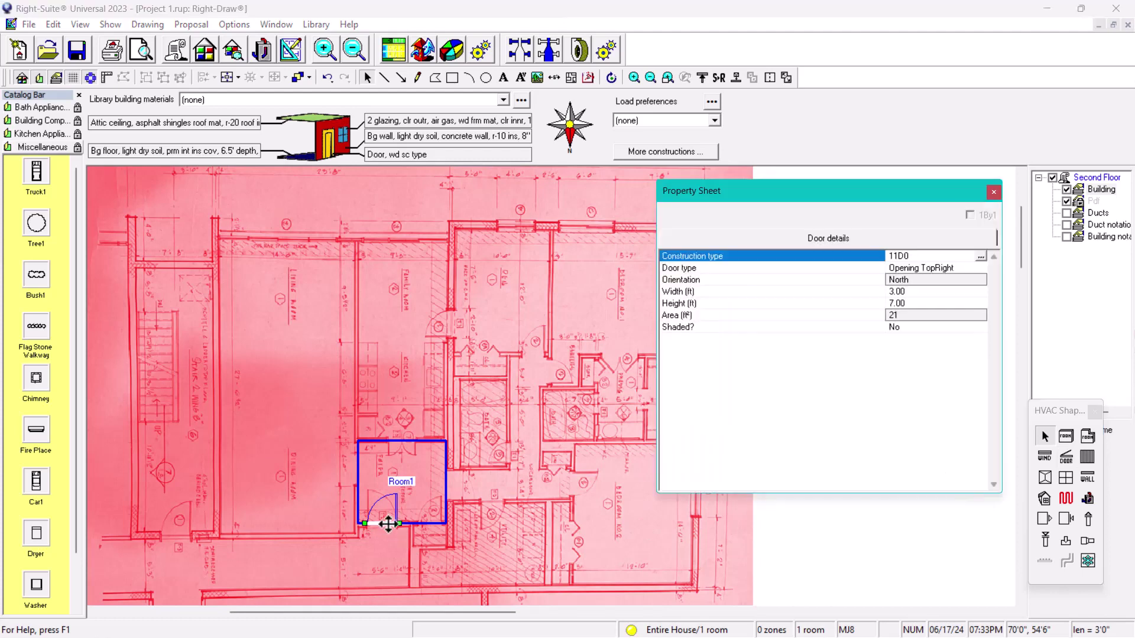
click(917, 265)
click(920, 299)
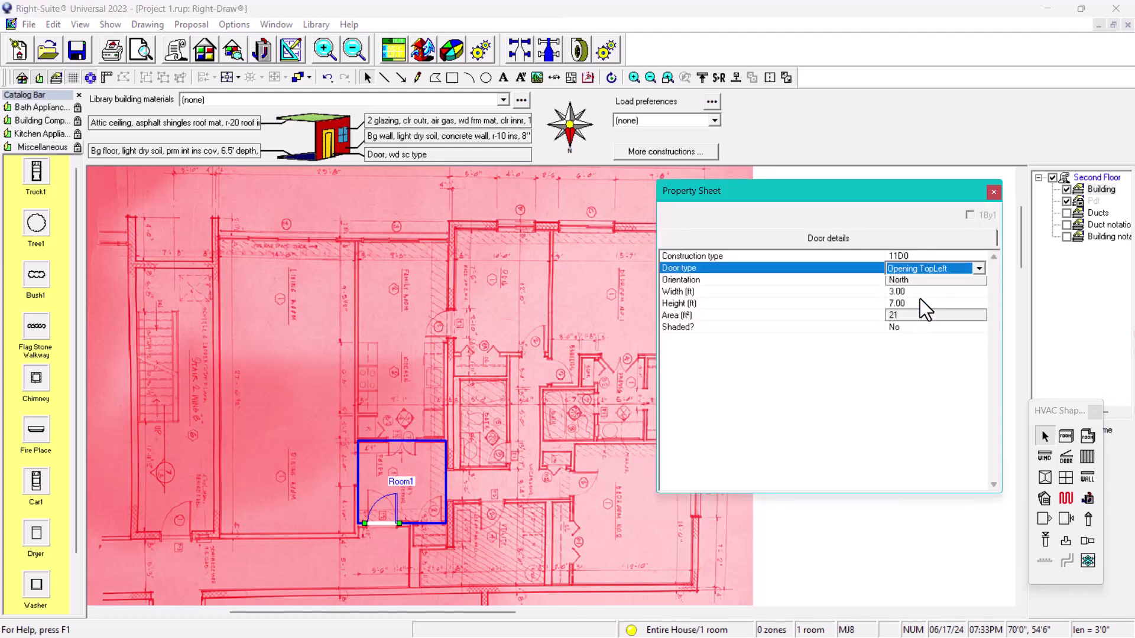
click(992, 193)
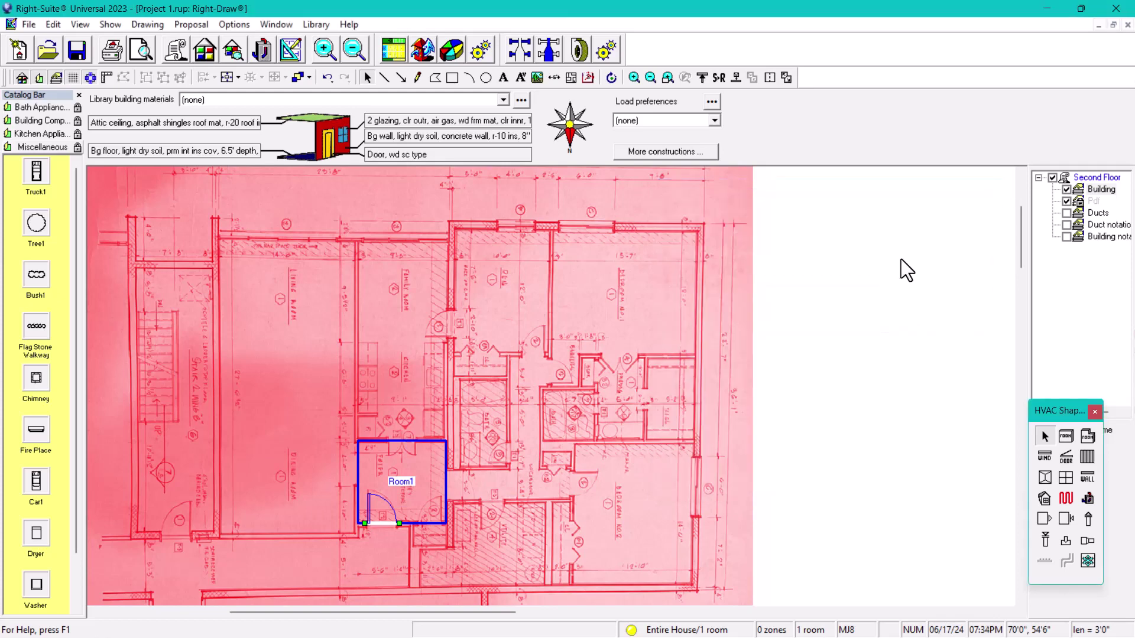
Examine the entry door's construction type, orientation and size in its property sheet
scroll(384, 537, up, 1)
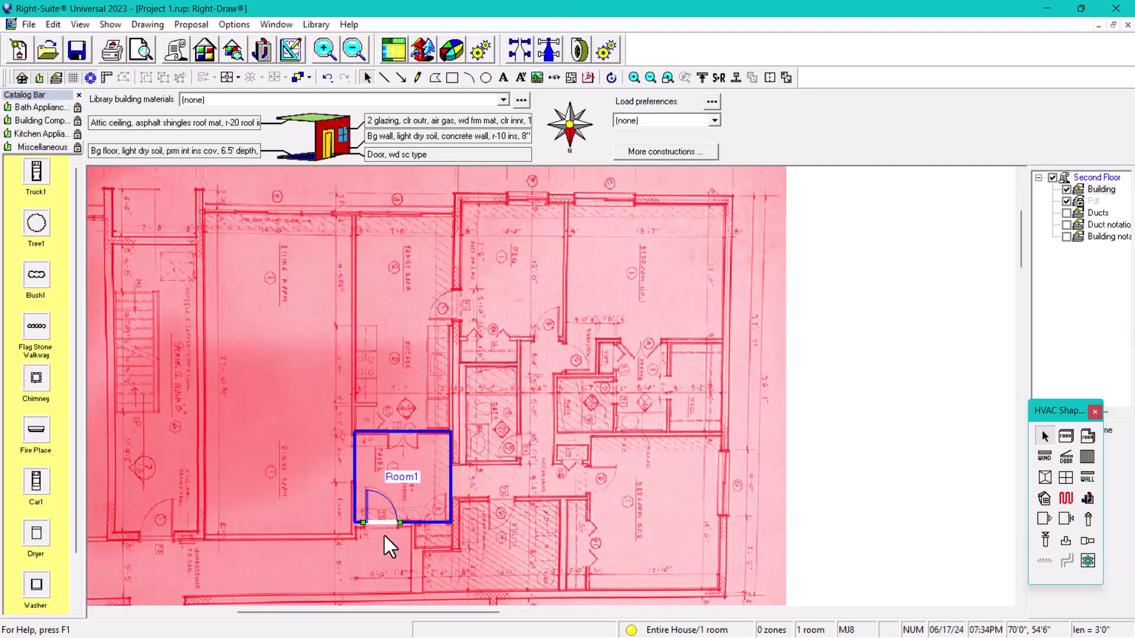
double_click(381, 522)
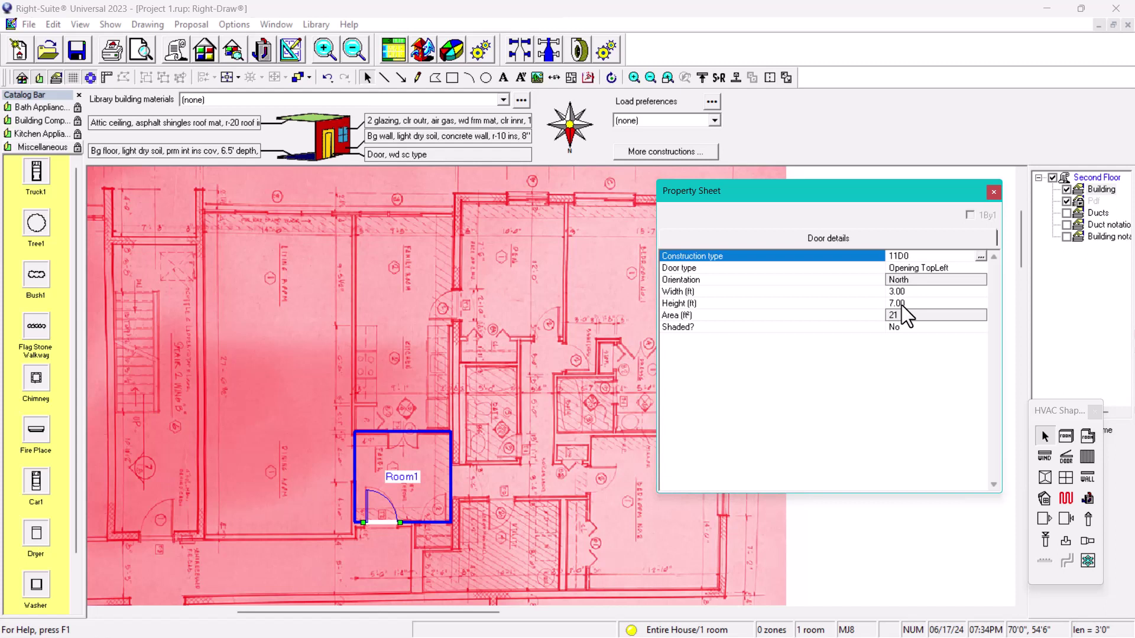
click(992, 193)
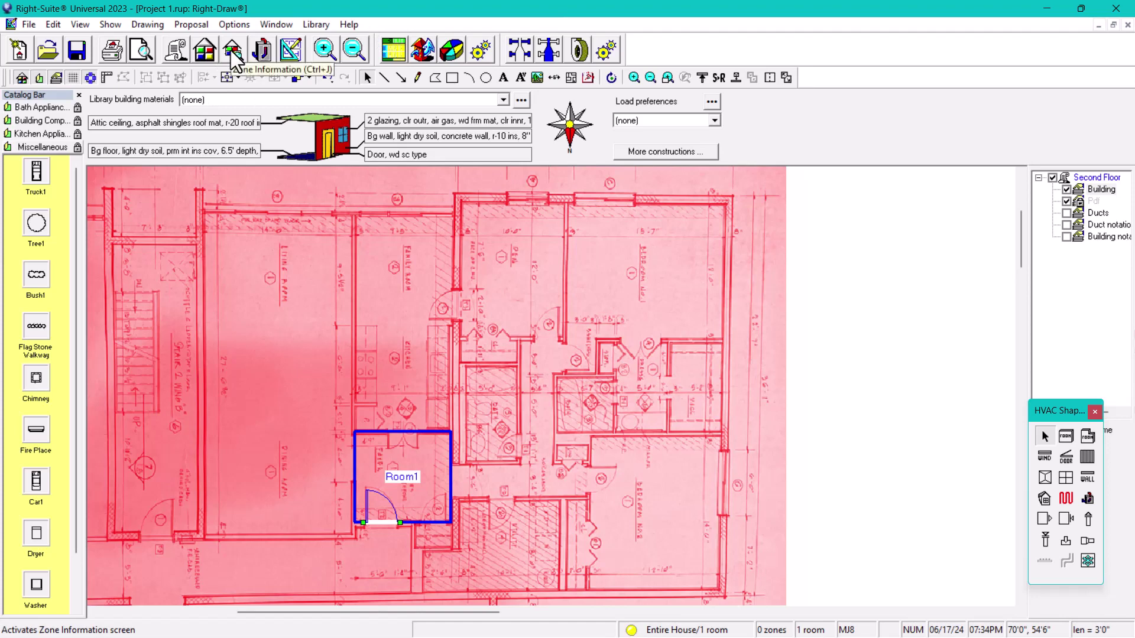
Turn the plan's north direction toward its right side and compare the door's orientation in the Right-J loads worksheet before and after
click(396, 51)
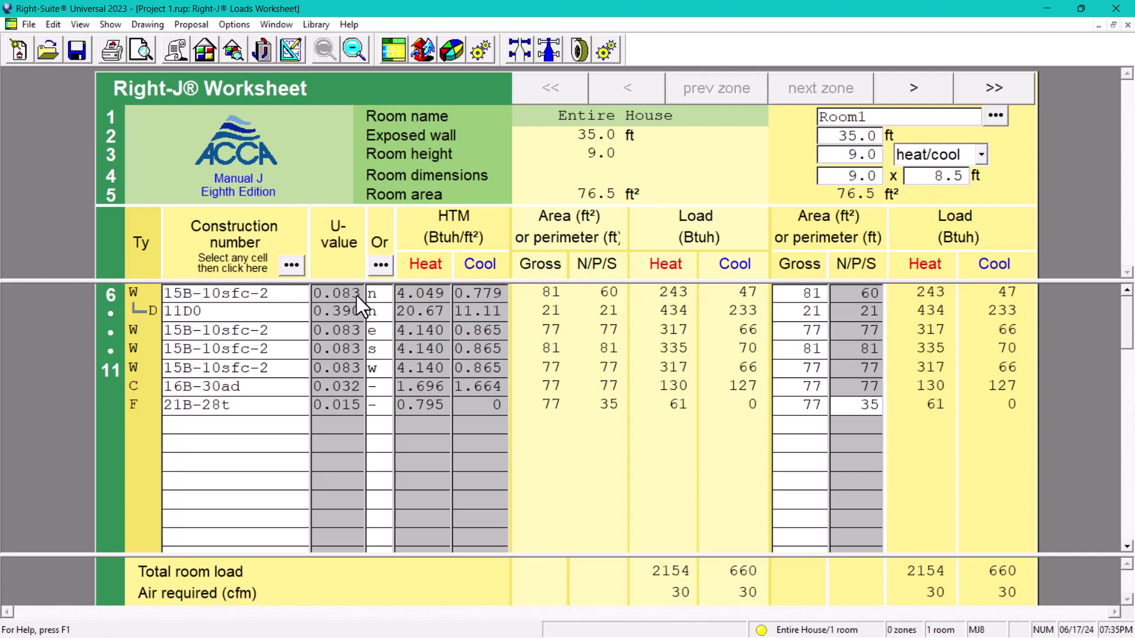
click(371, 312)
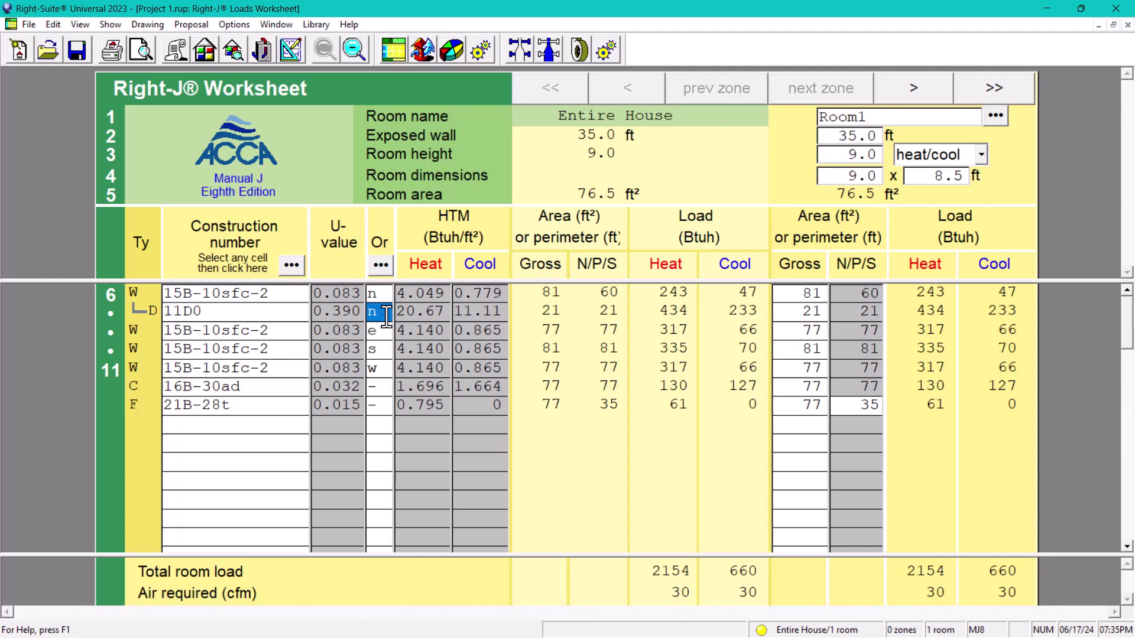
click(290, 50)
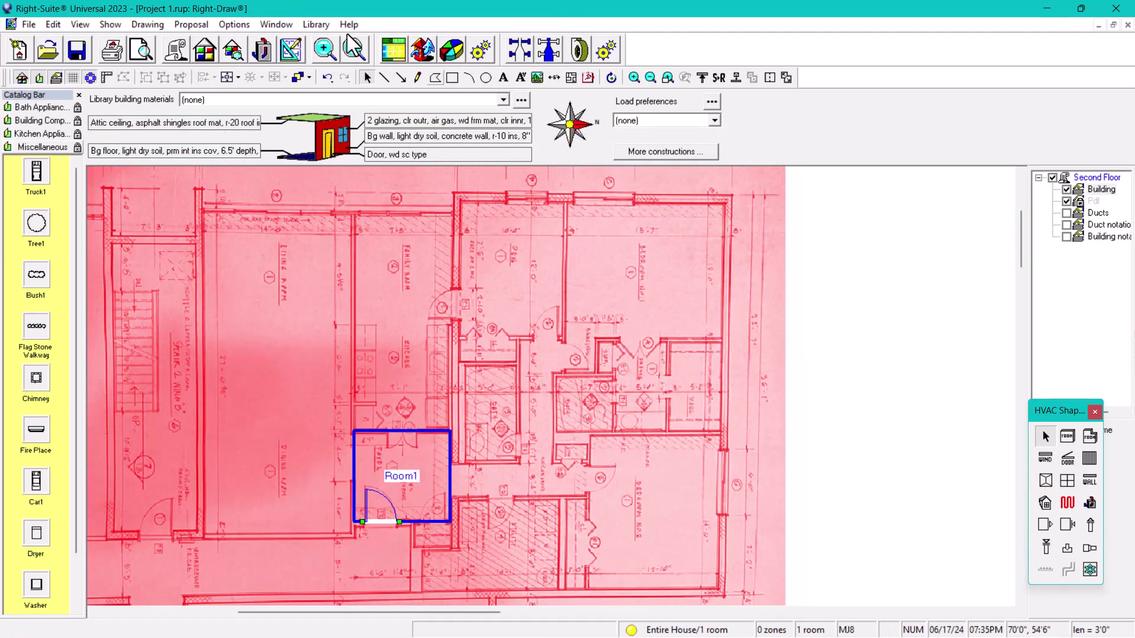
click(394, 50)
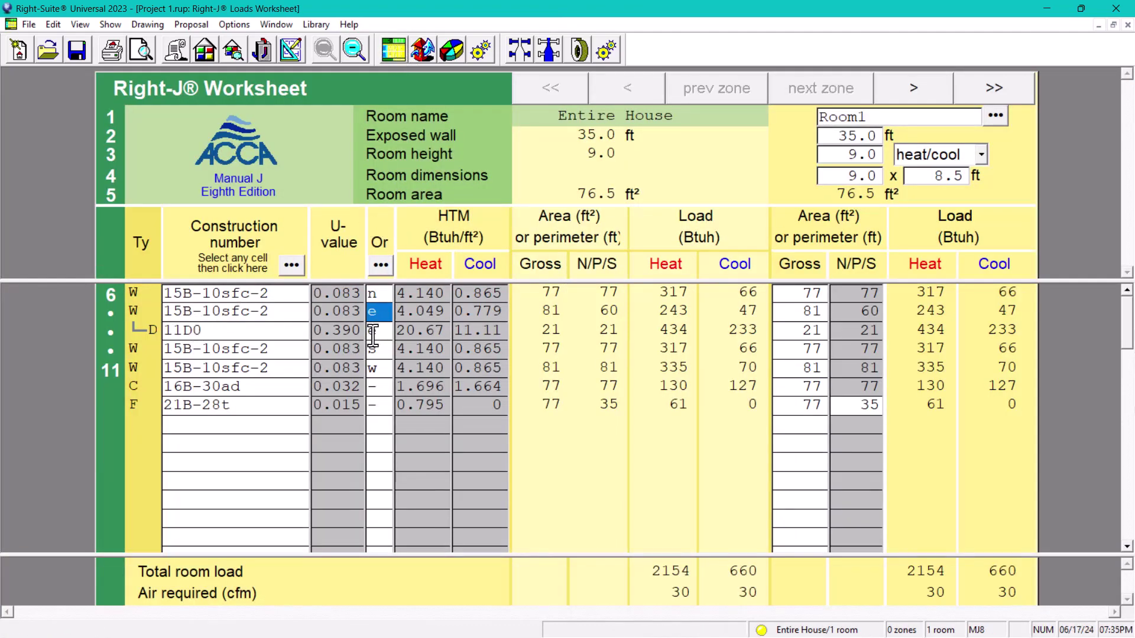
click(284, 52)
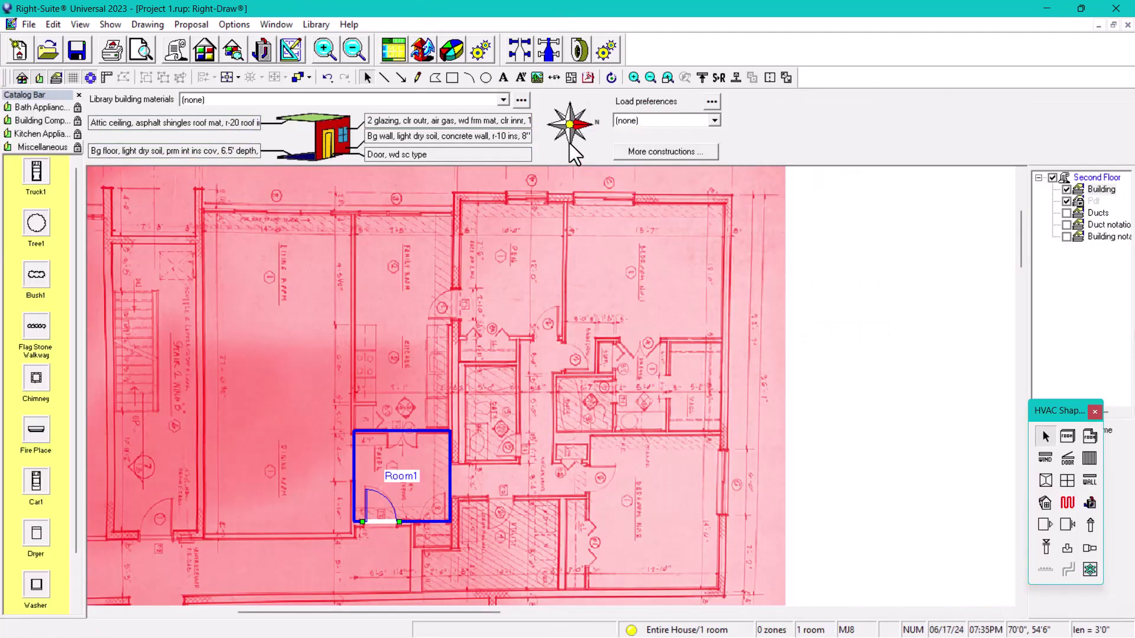
Review the entry door's orientation in the Right-J loads worksheet, and set the front door to face East in the project information
click(392, 52)
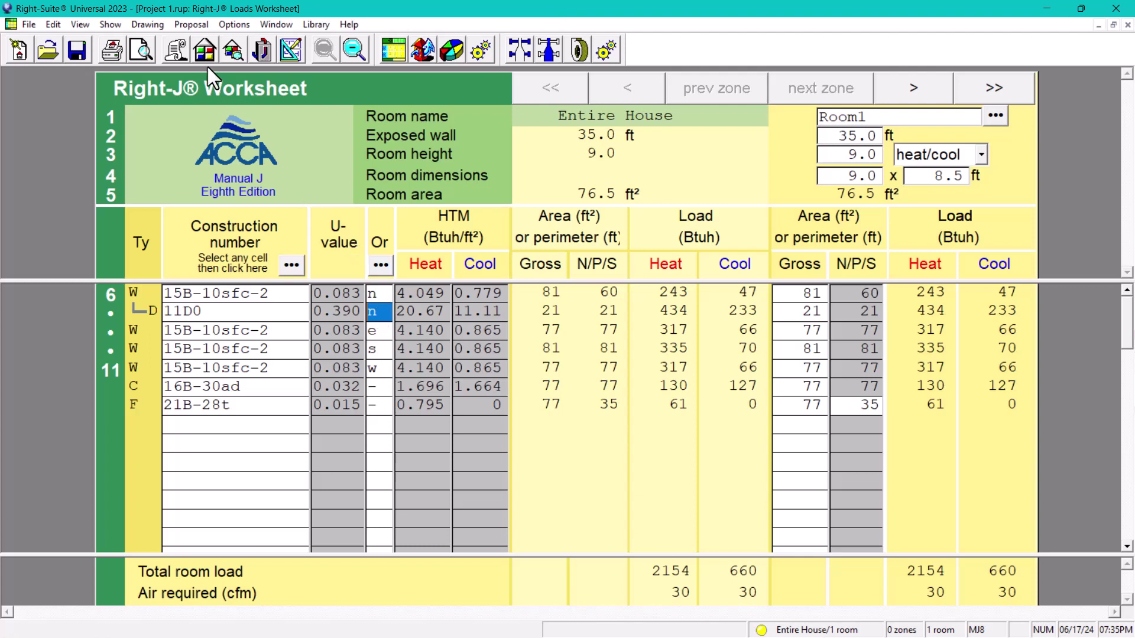
click(177, 49)
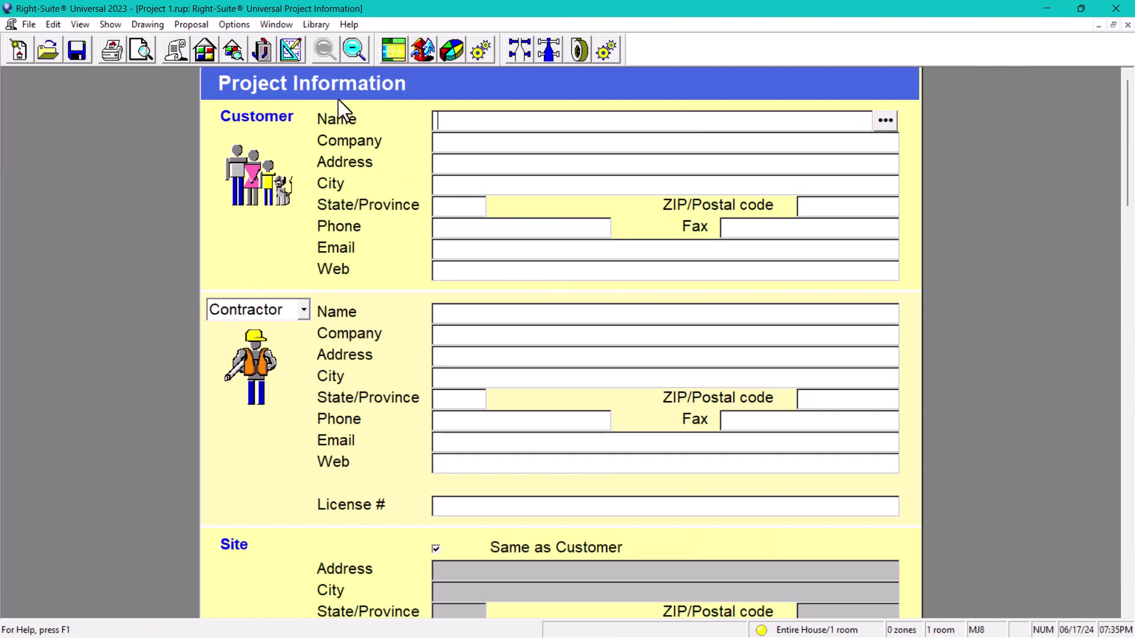
scroll(642, 447, down, 6)
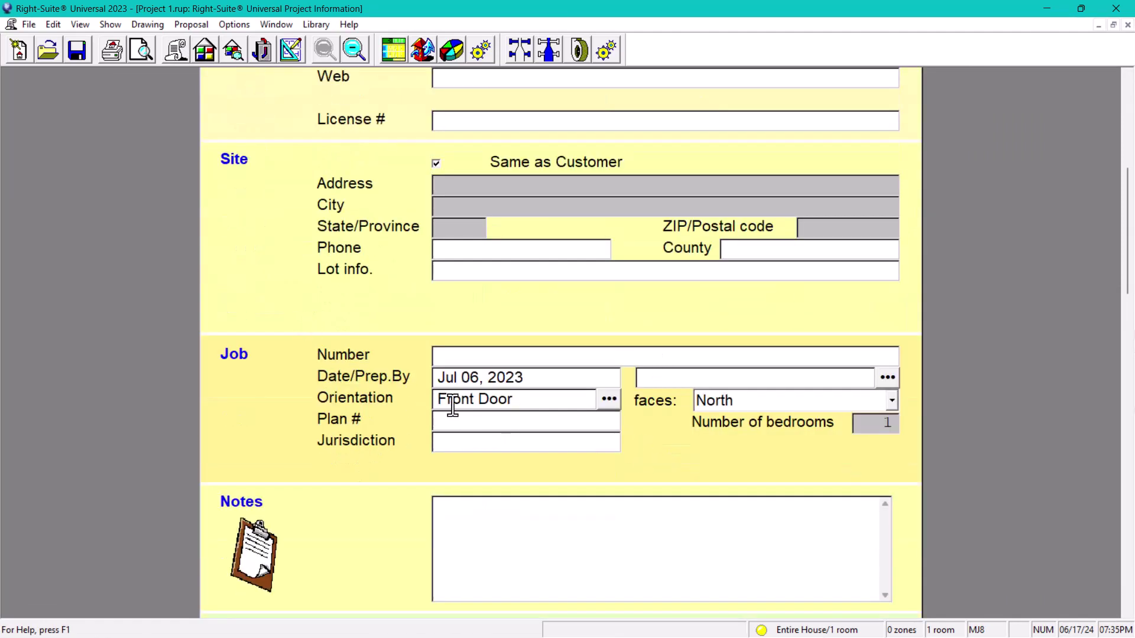
drag(519, 401, 434, 400)
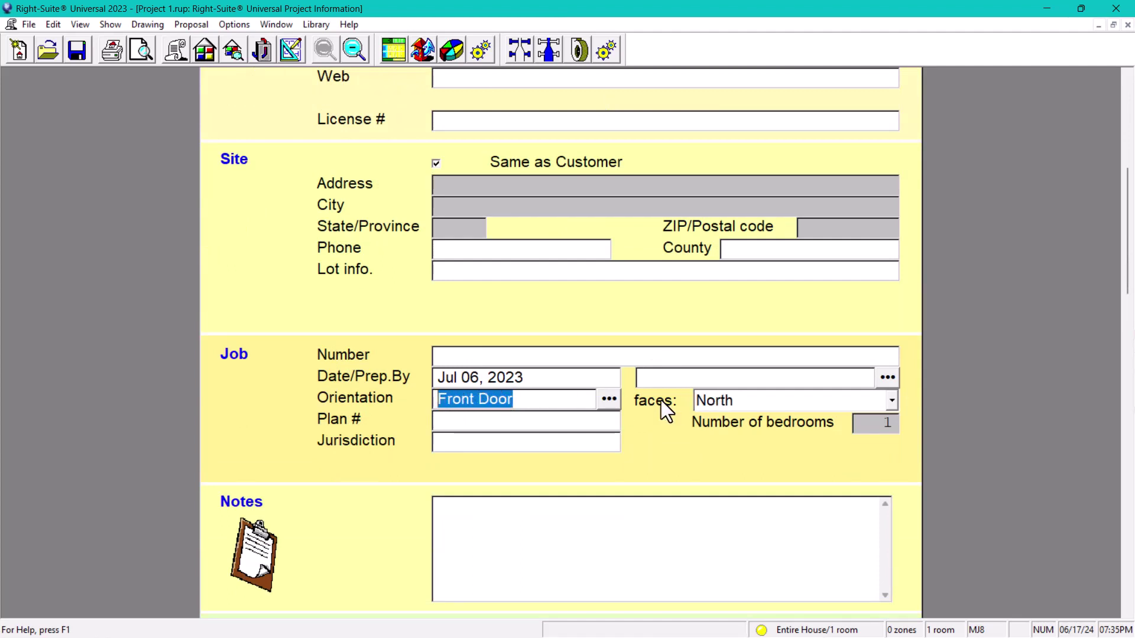
click(739, 403)
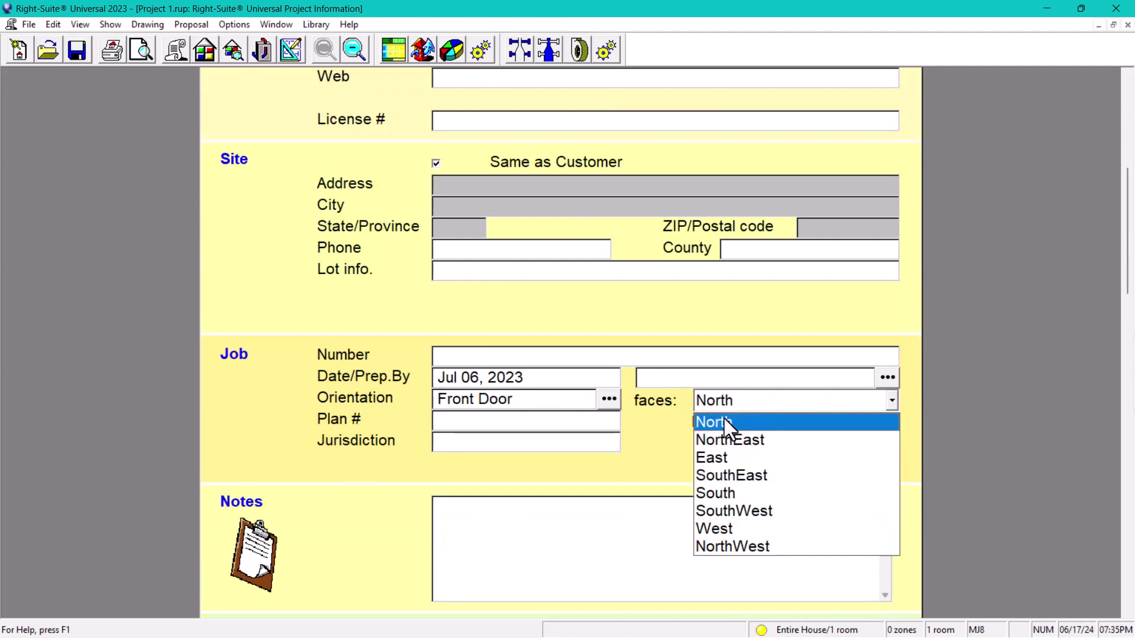
click(722, 459)
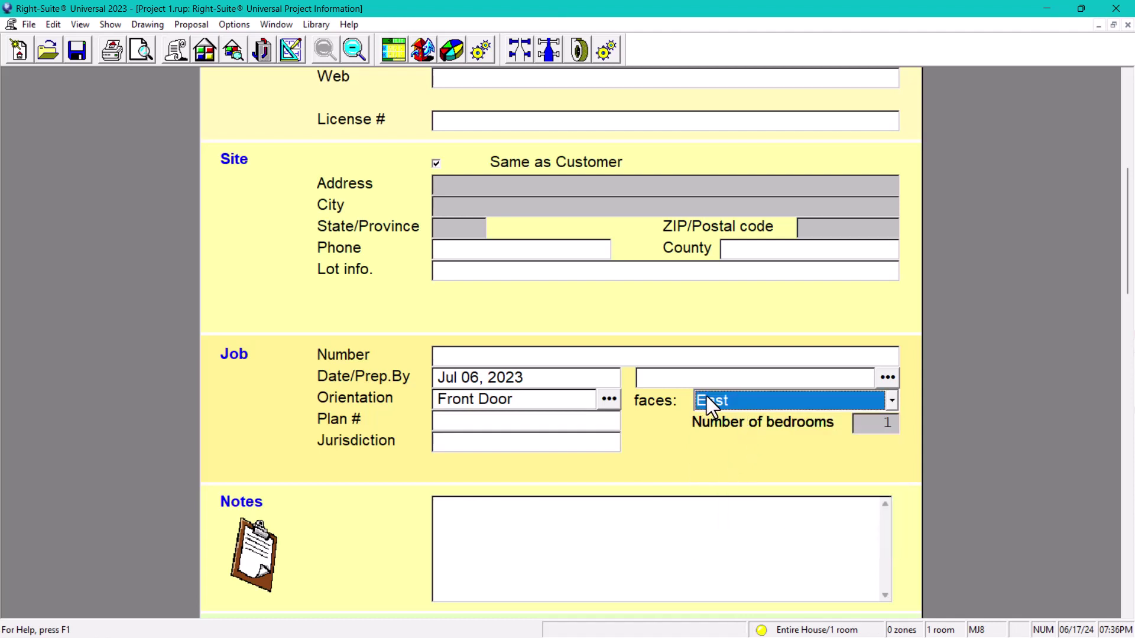
Compare the entry door's orientation in the Right-J loads worksheet with the front door direction in the project information
click(395, 51)
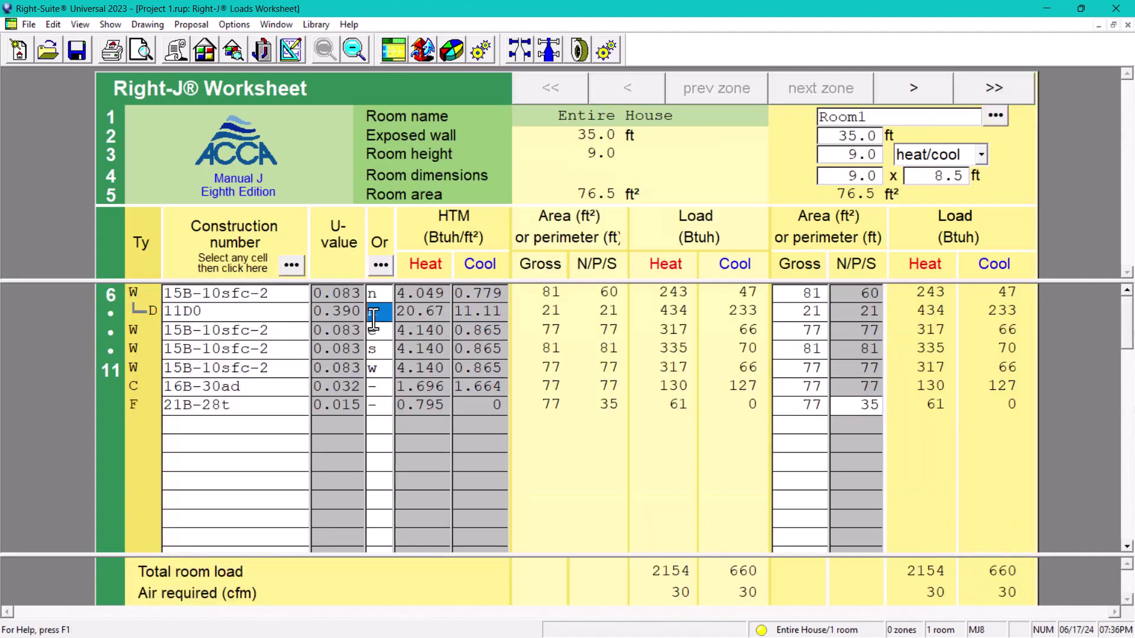
click(176, 49)
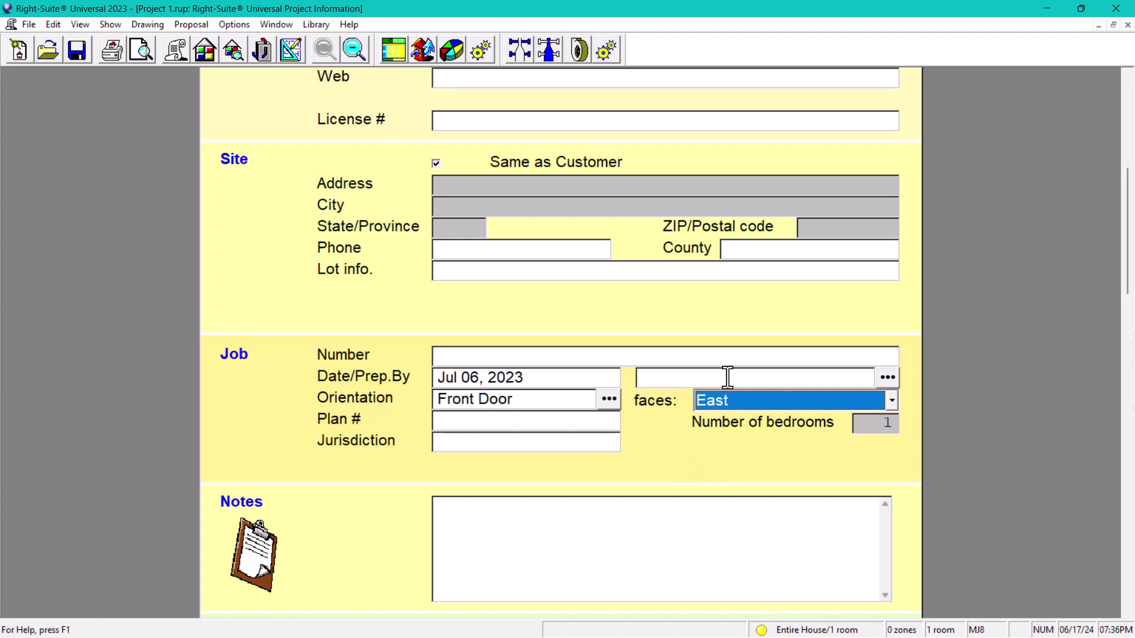
click(292, 51)
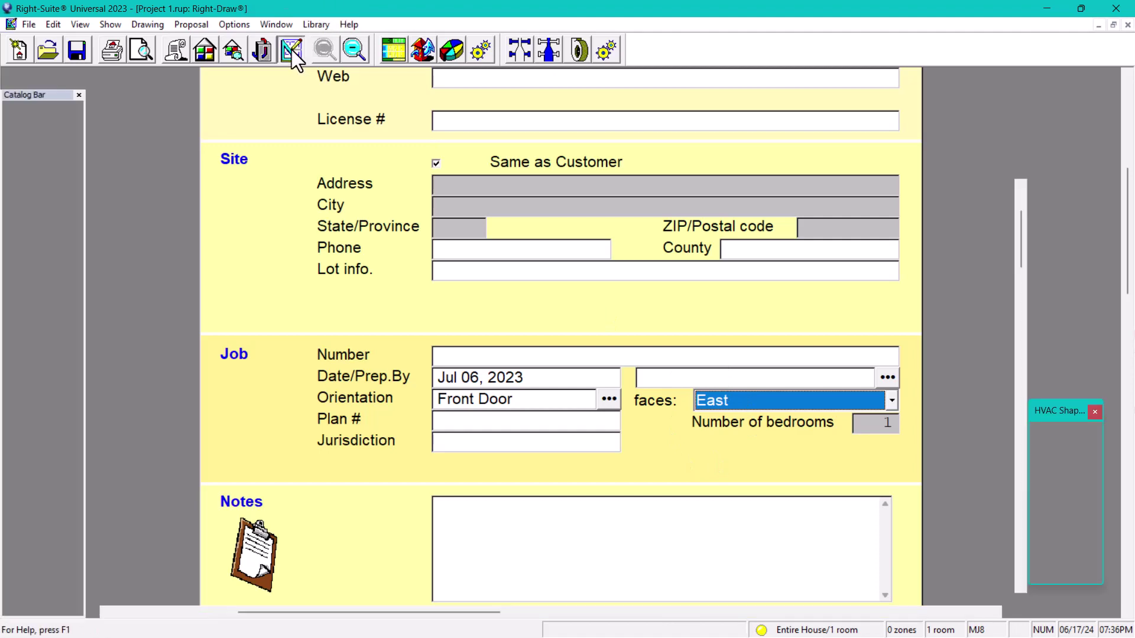
click(393, 49)
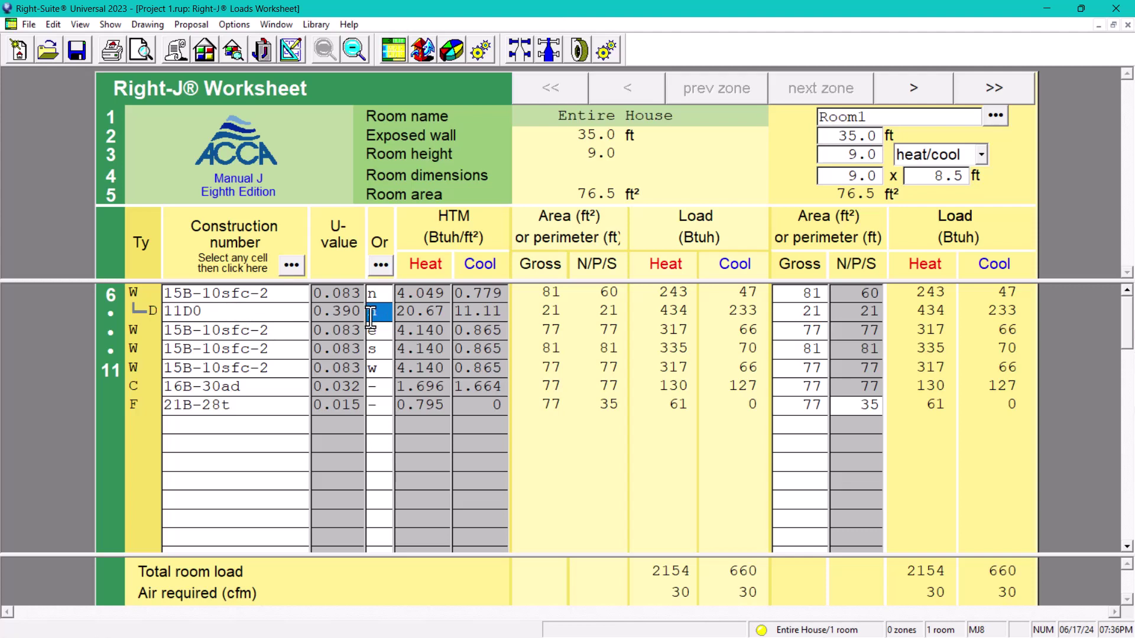
click(285, 48)
Set the front door to face North in the project information and return to the floor plan drawing
click(175, 52)
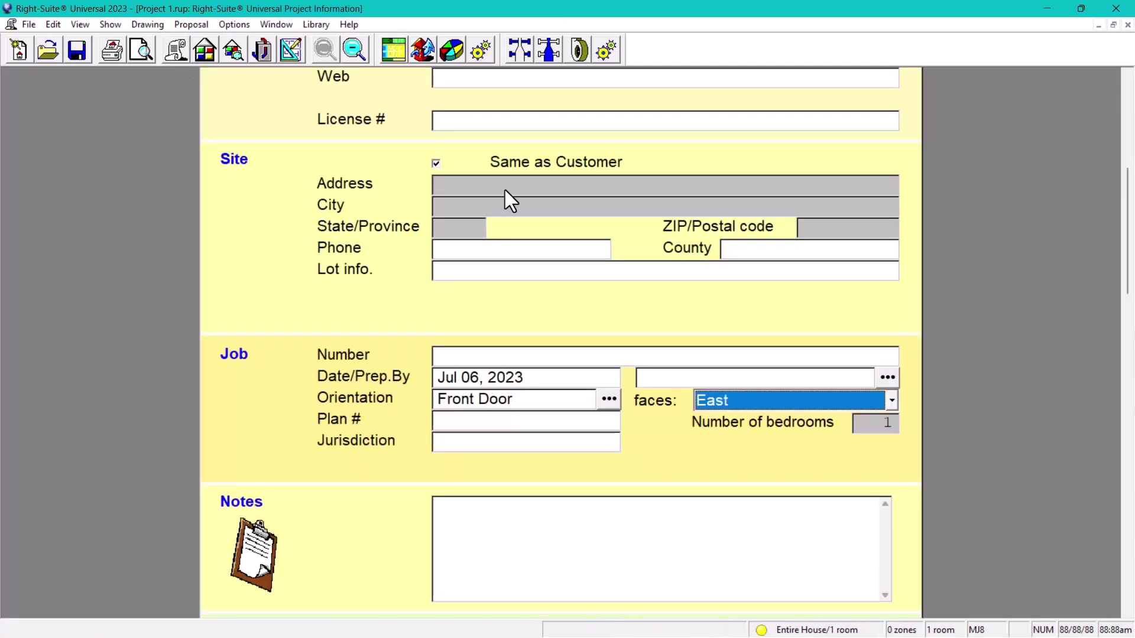
click(890, 401)
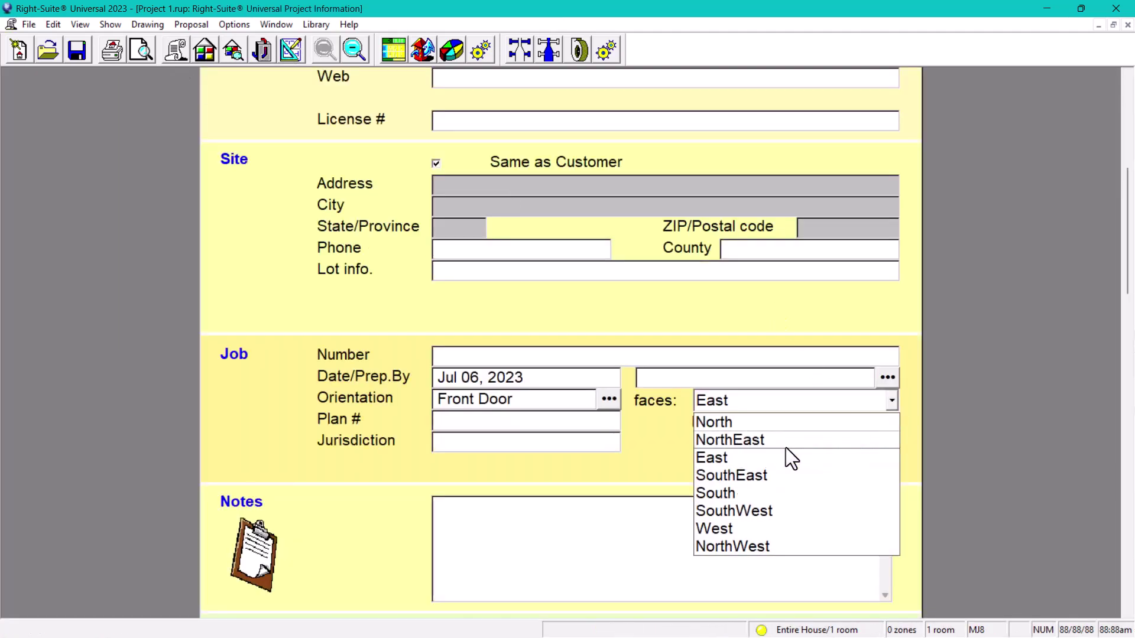
click(714, 423)
click(288, 54)
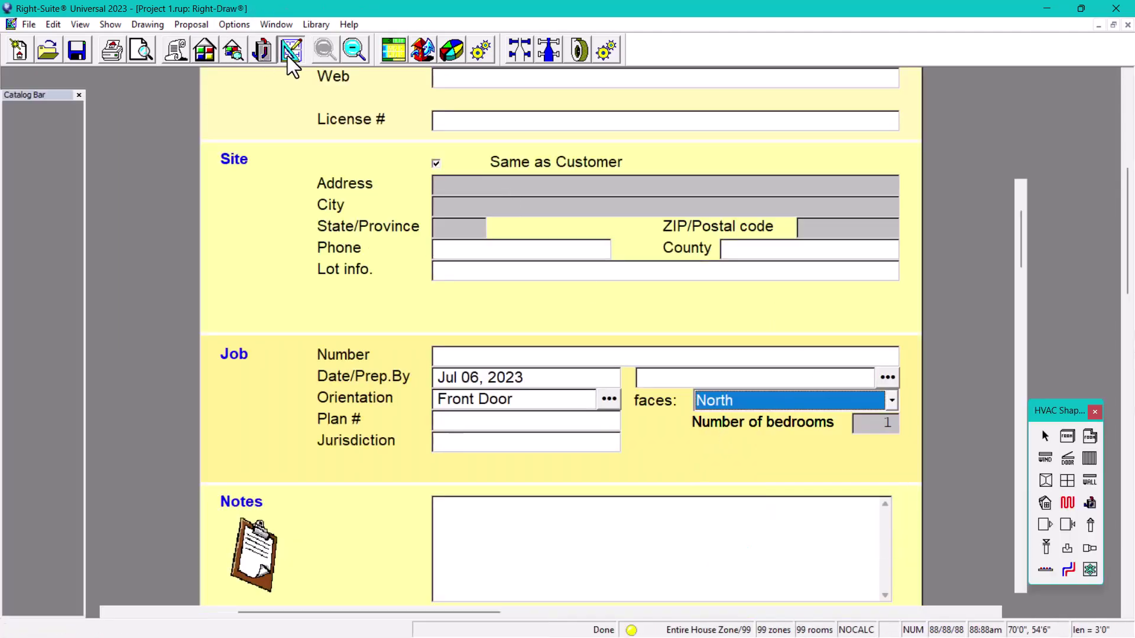